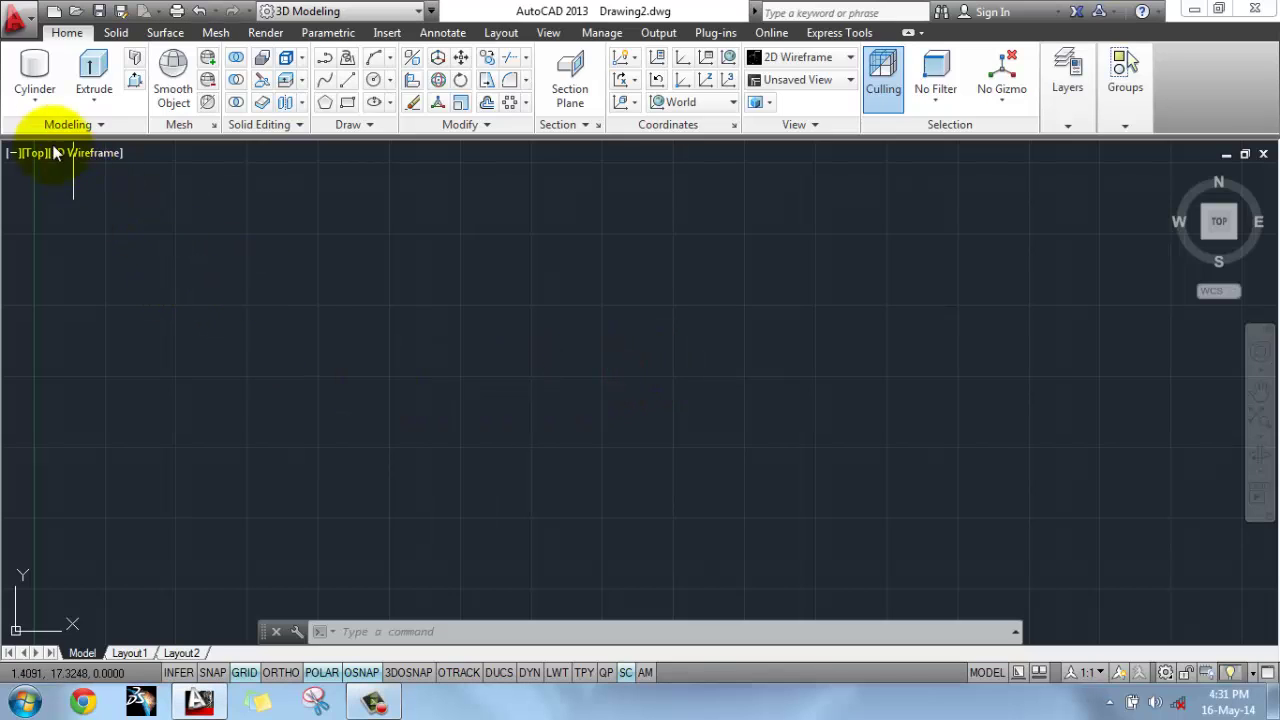
Step: Draw a cylinder of radius 5 and height 5 mid-drawing and view it isometrically
click(44, 100)
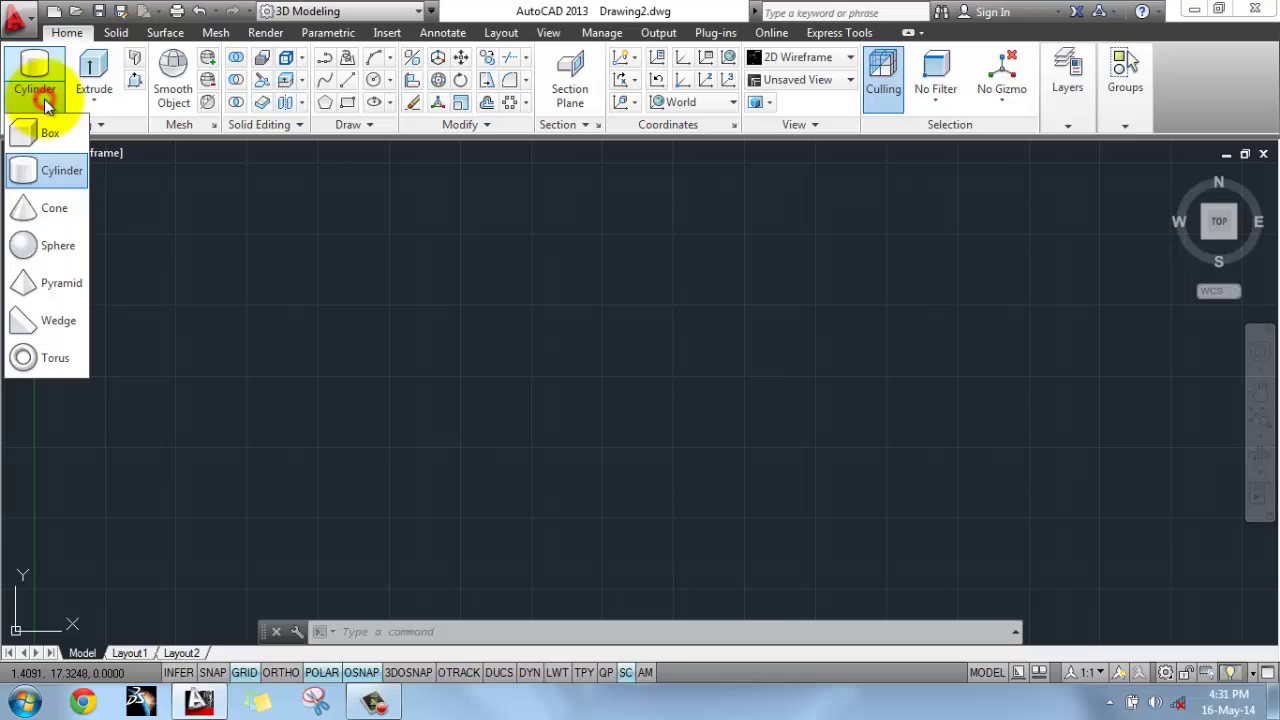
click(57, 170)
click(616, 370)
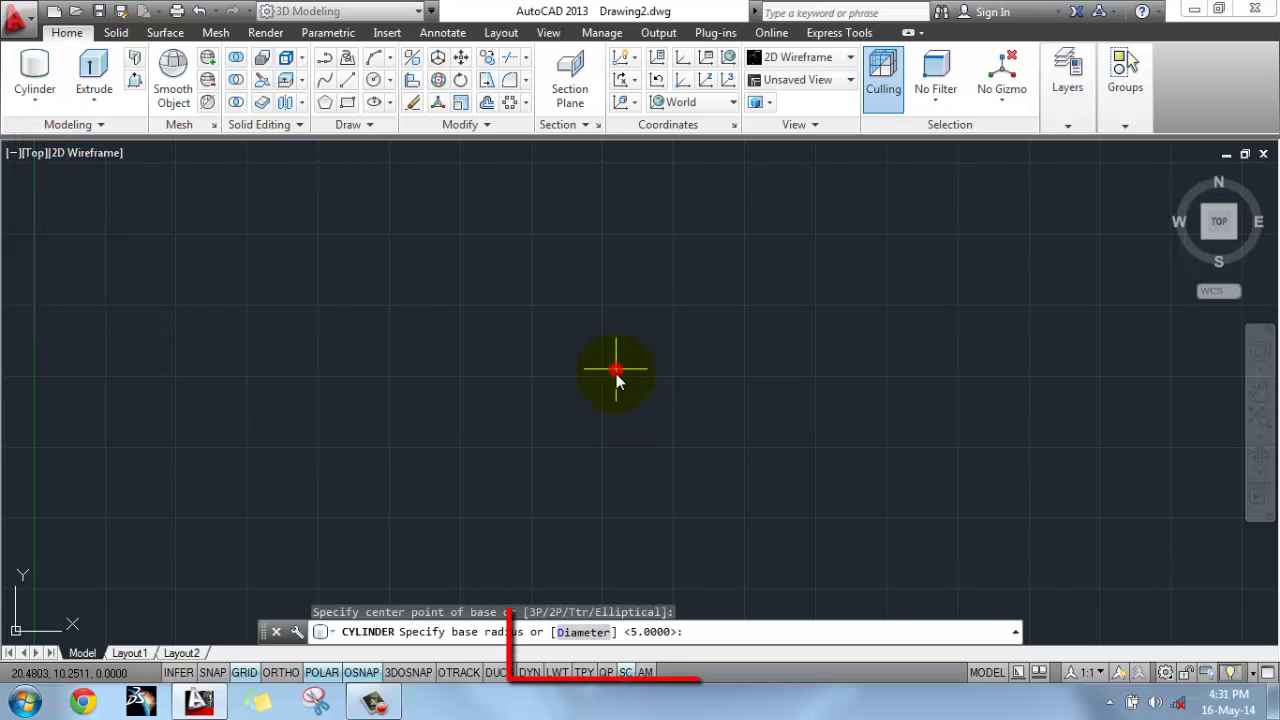
text(5)
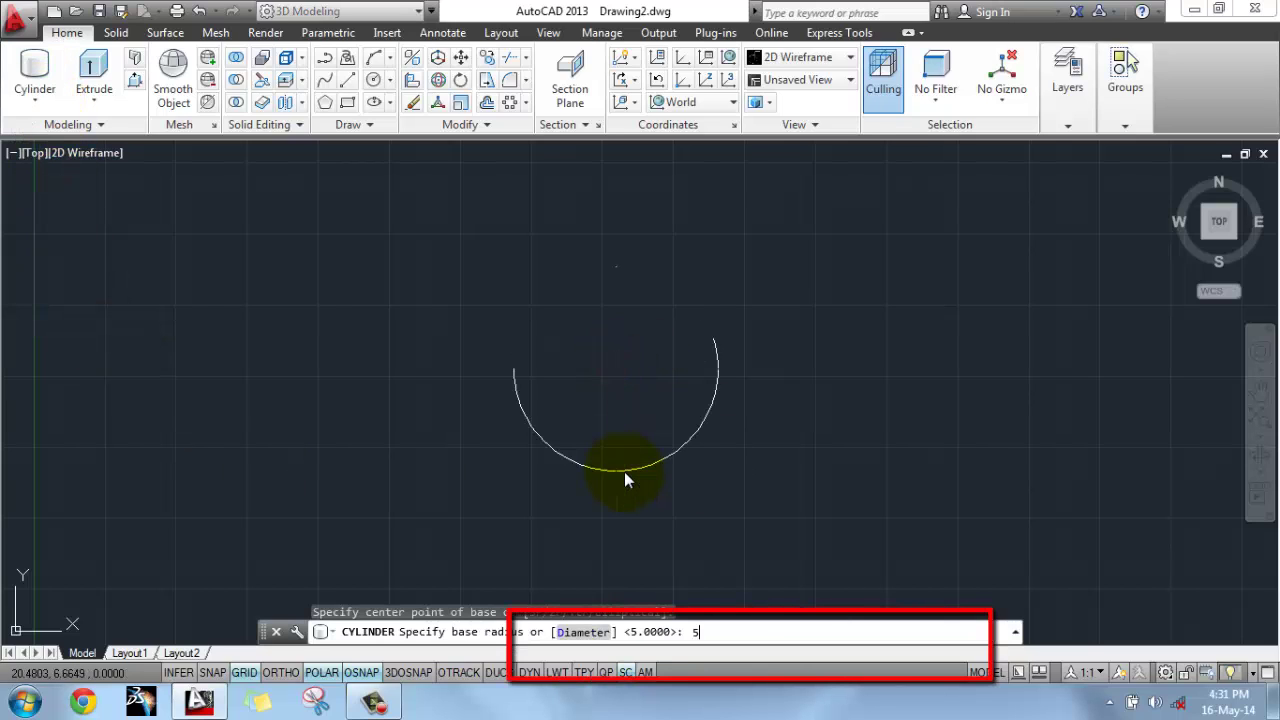
key(Return)
text(5)
key(Return)
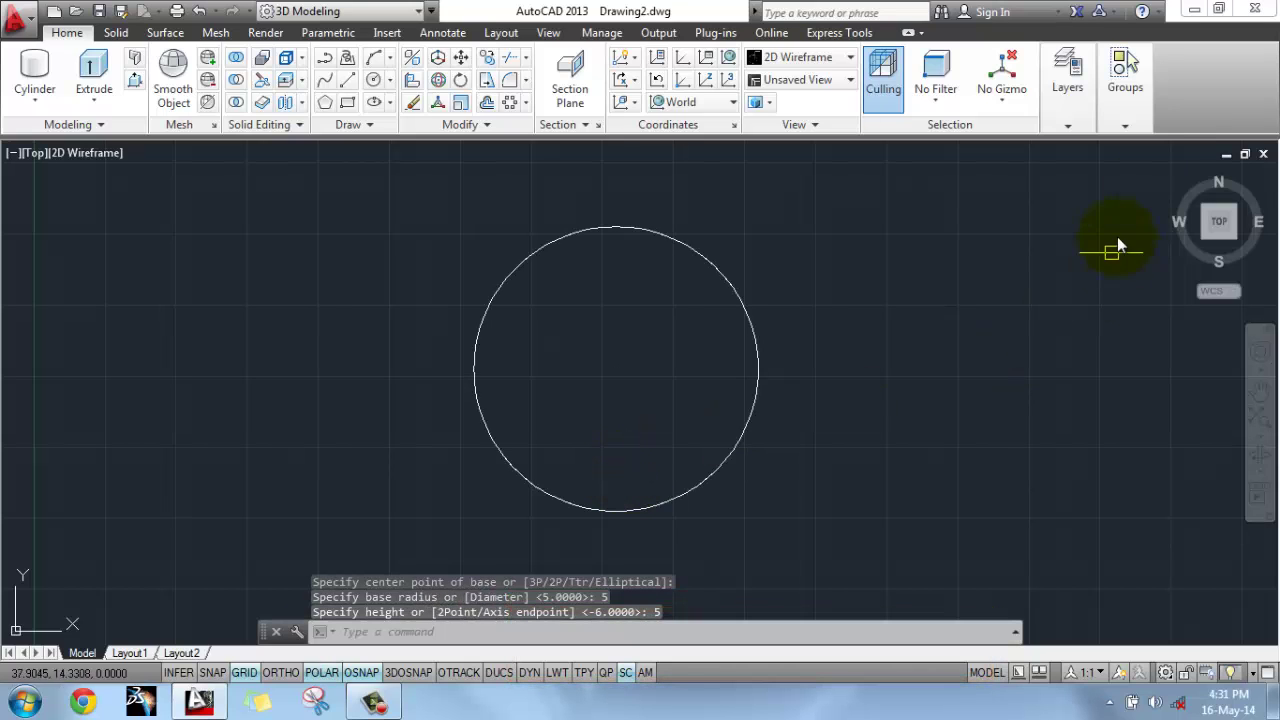
click(1176, 178)
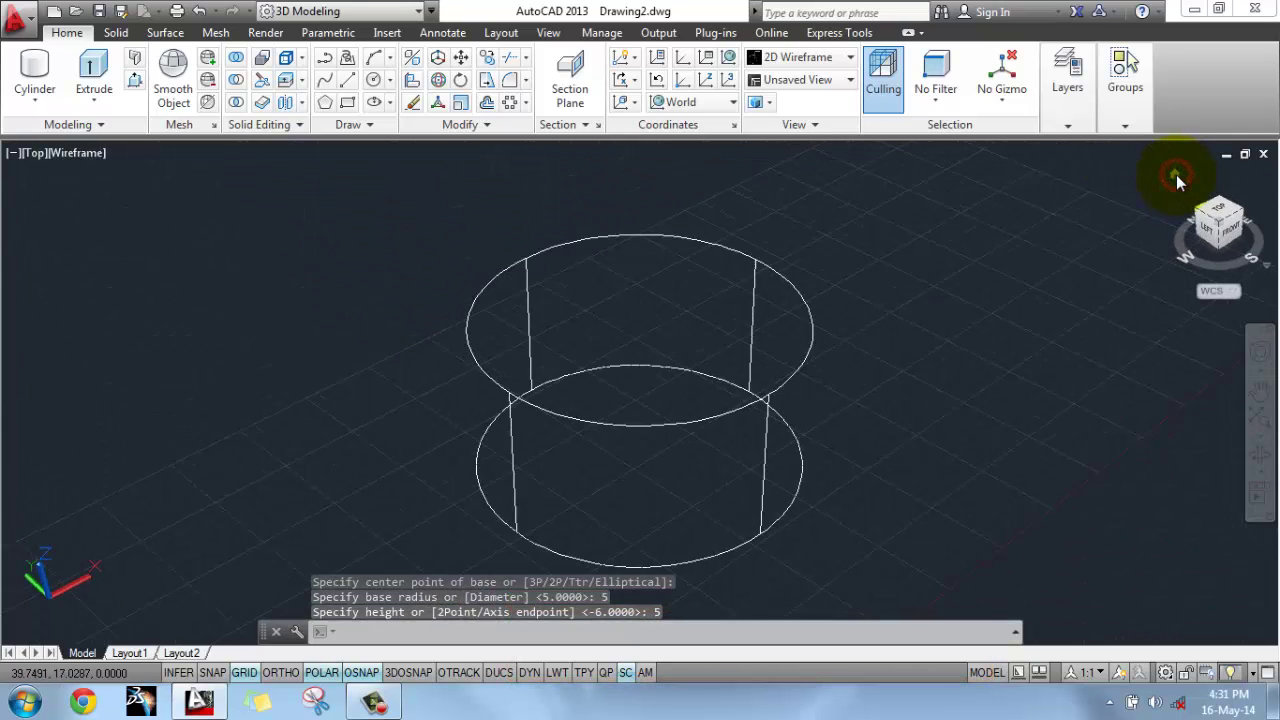
scroll(613, 362, down, 3)
Step: Draw a helix at the cylinder's base centre with radii 5, 0.16 turns and height 5
click(352, 128)
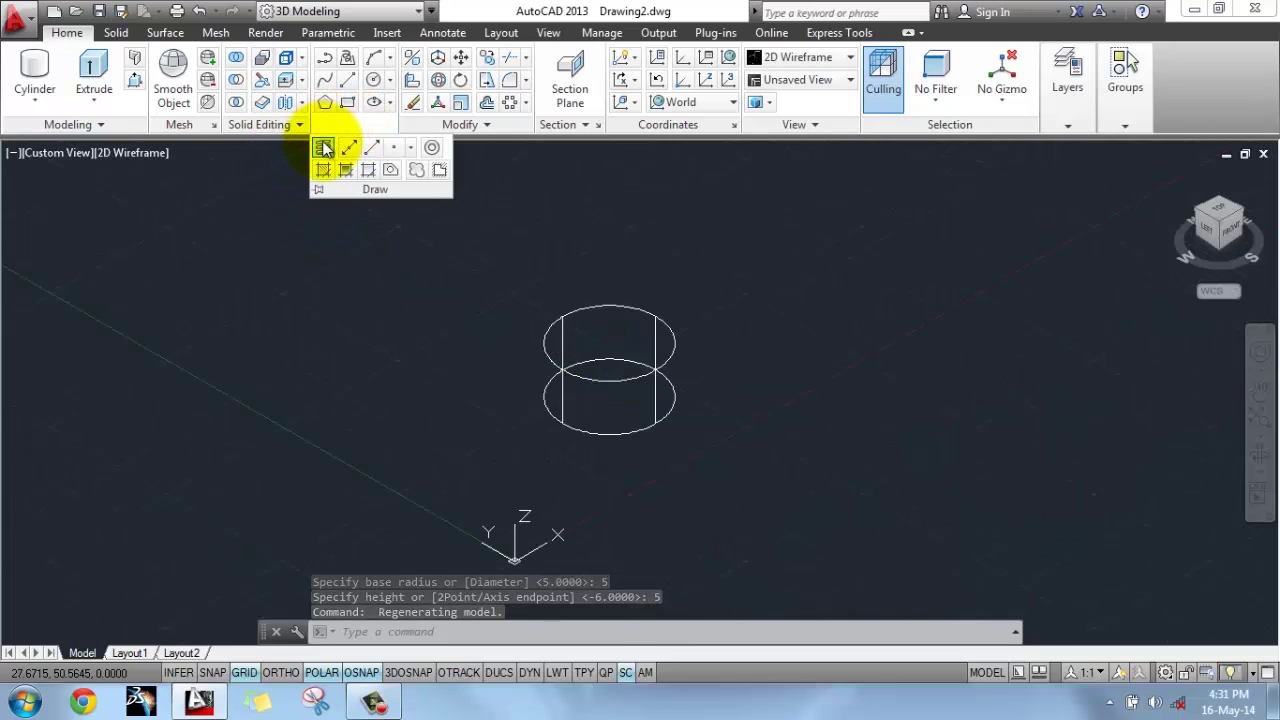
click(324, 147)
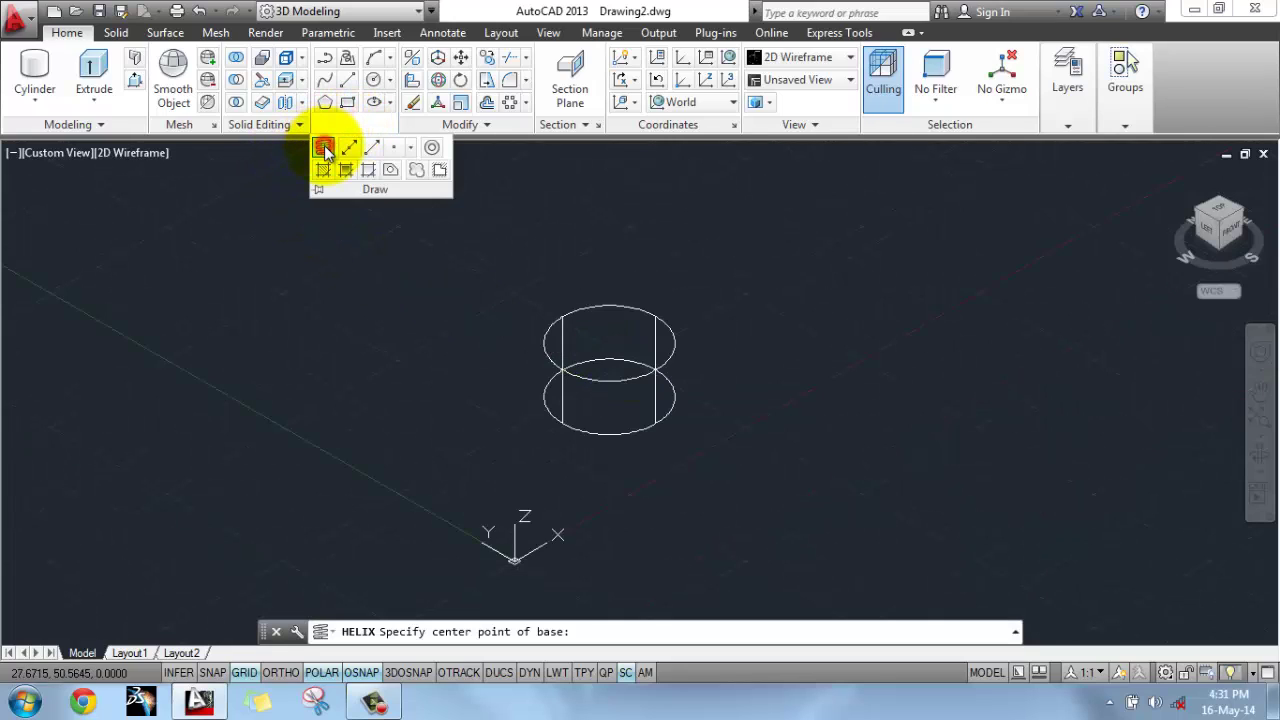
click(607, 400)
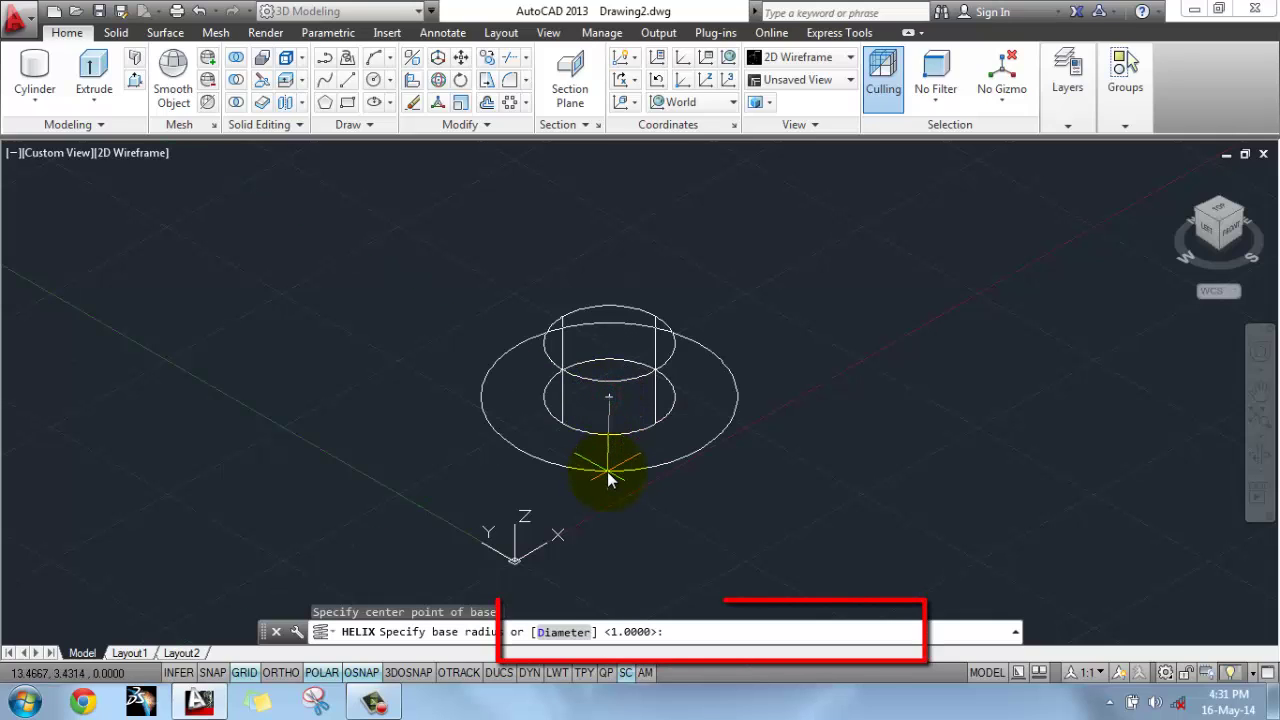
text(5)
key(Return)
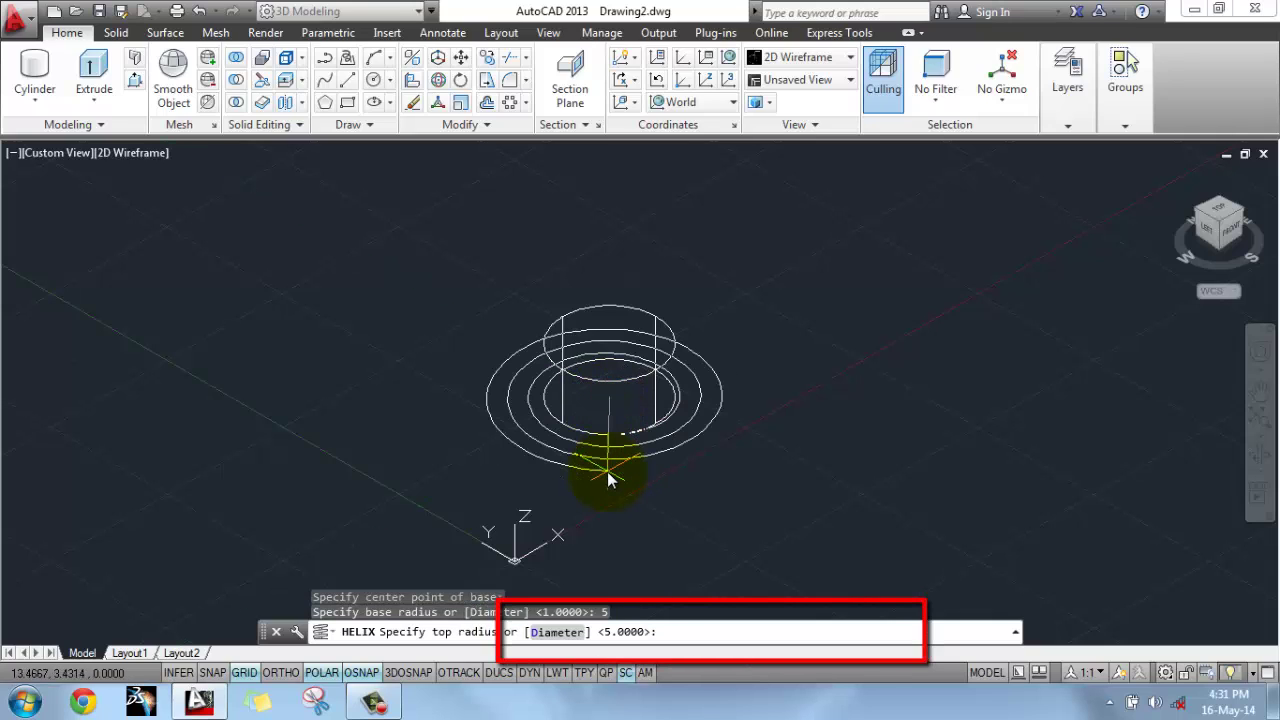
text(5)
key(Return)
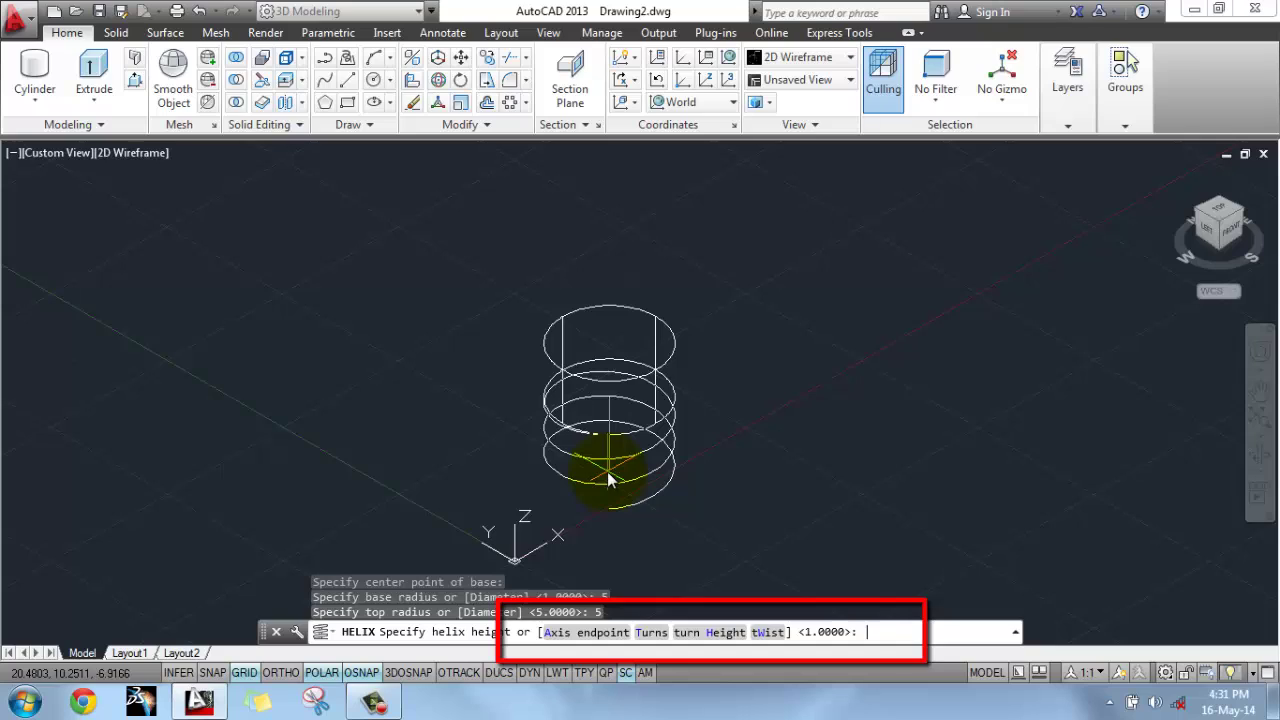
text(t)
key(Return)
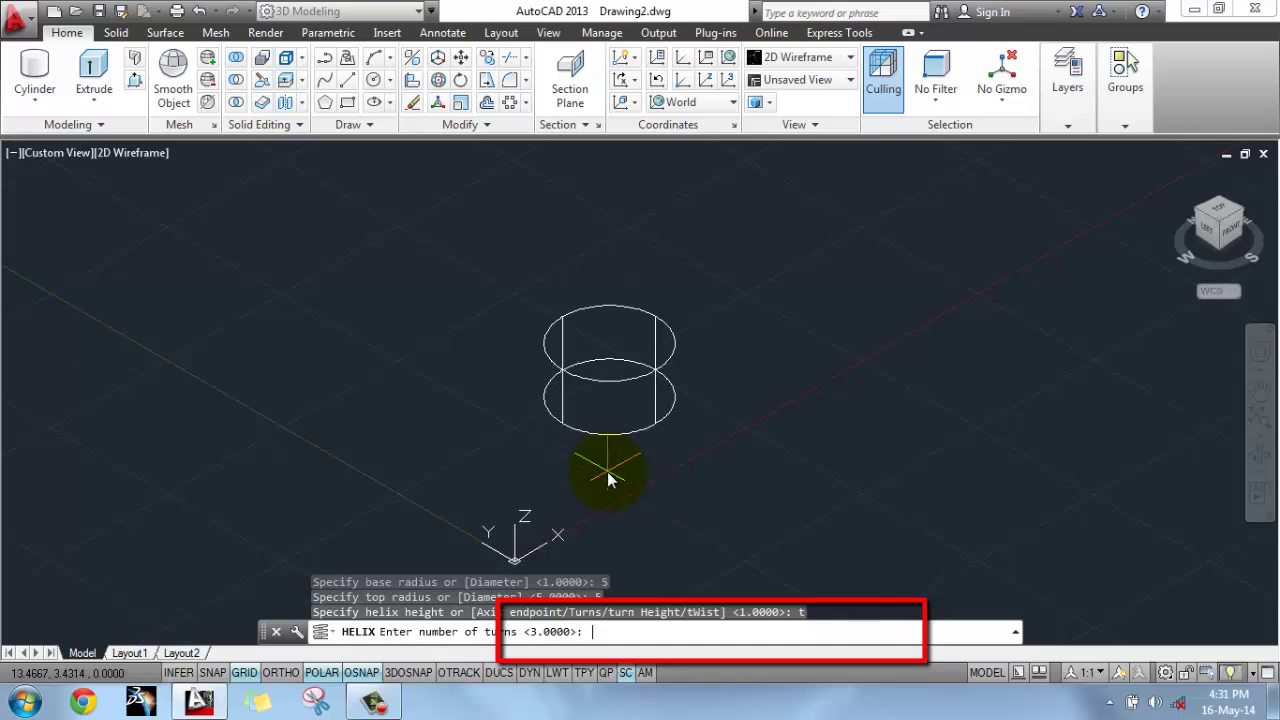
text(0.16)
key(Return)
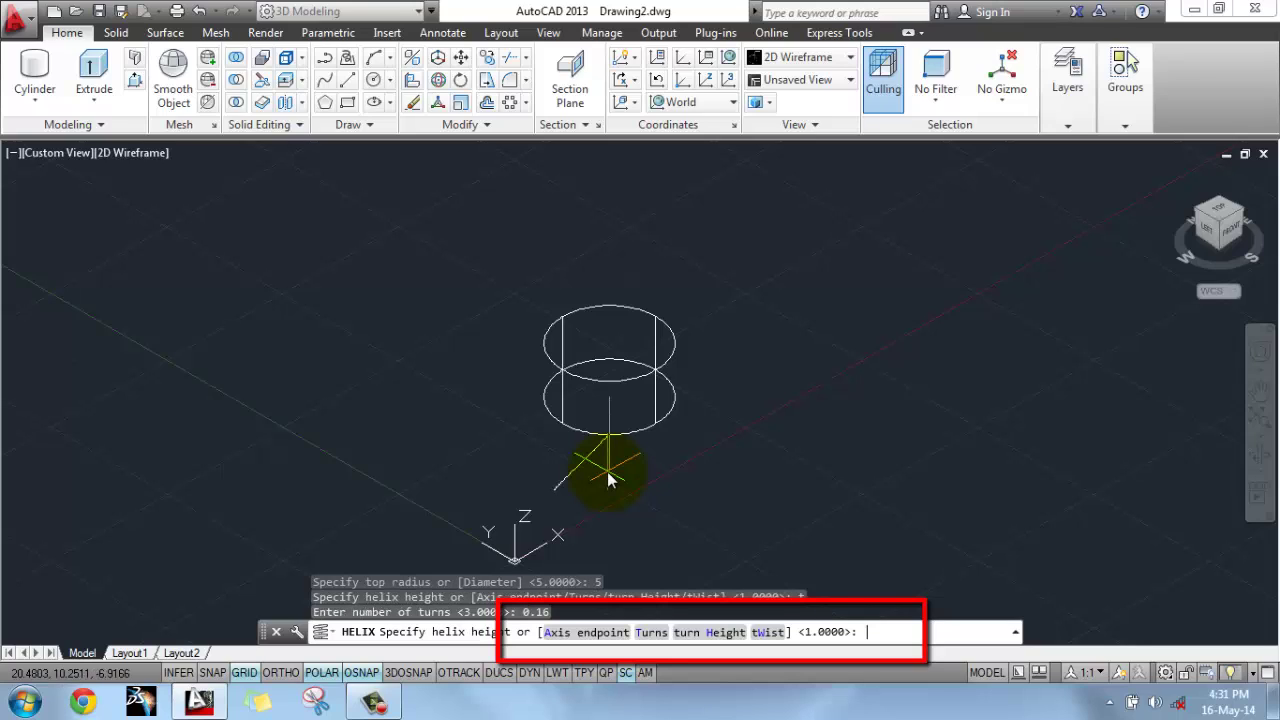
text(5)
key(Return)
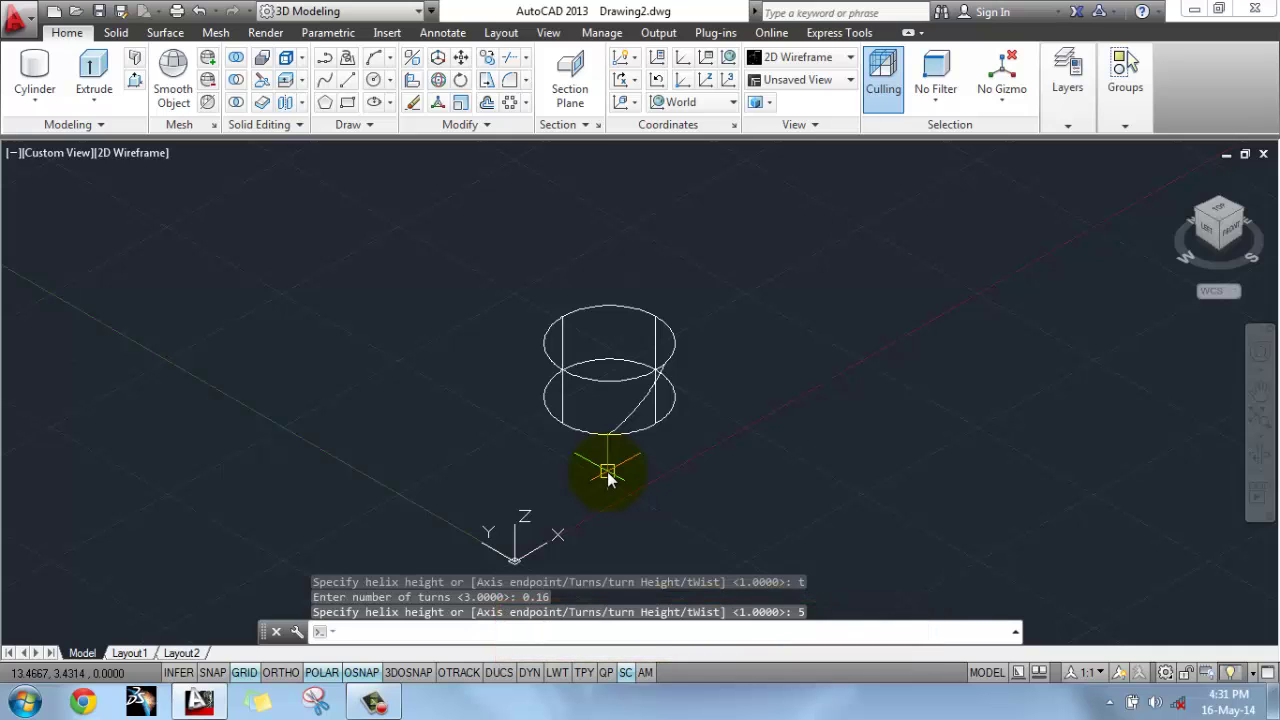
Step: Free-orbit the view to inspect the helix along the cylinder wall
click(1259, 451)
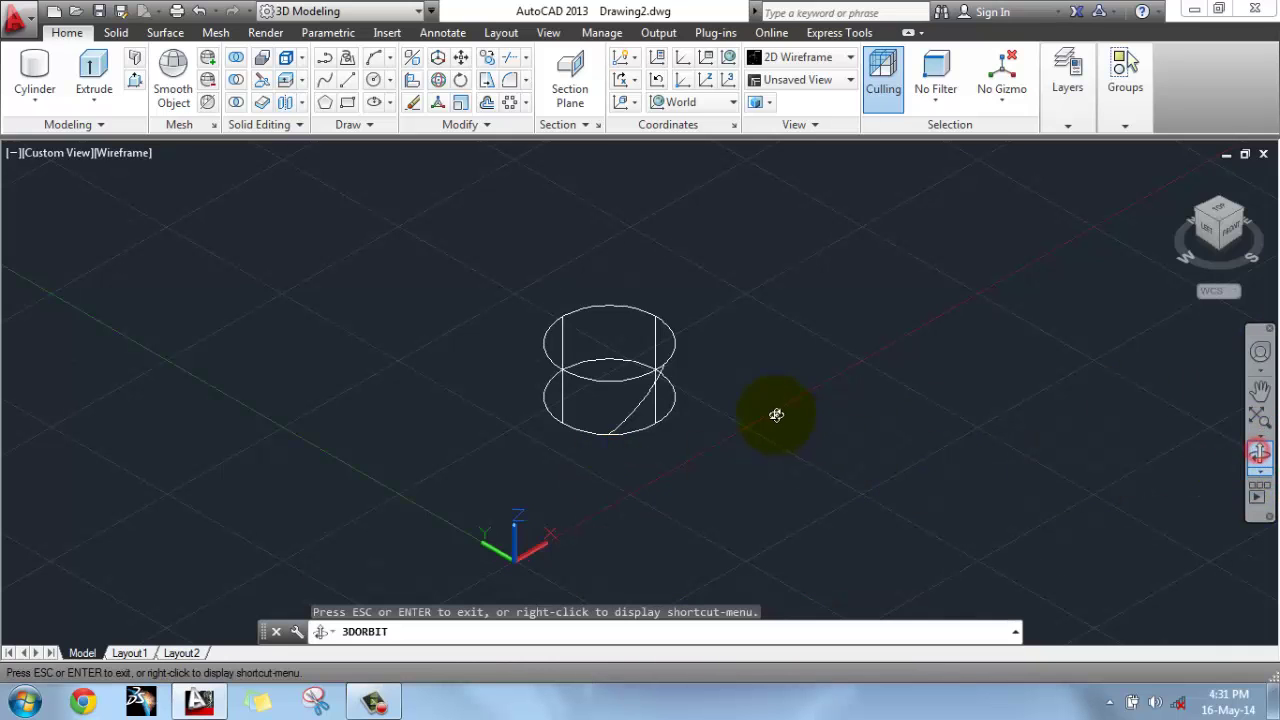
drag(774, 413, 725, 325)
right_click(725, 325)
click(757, 324)
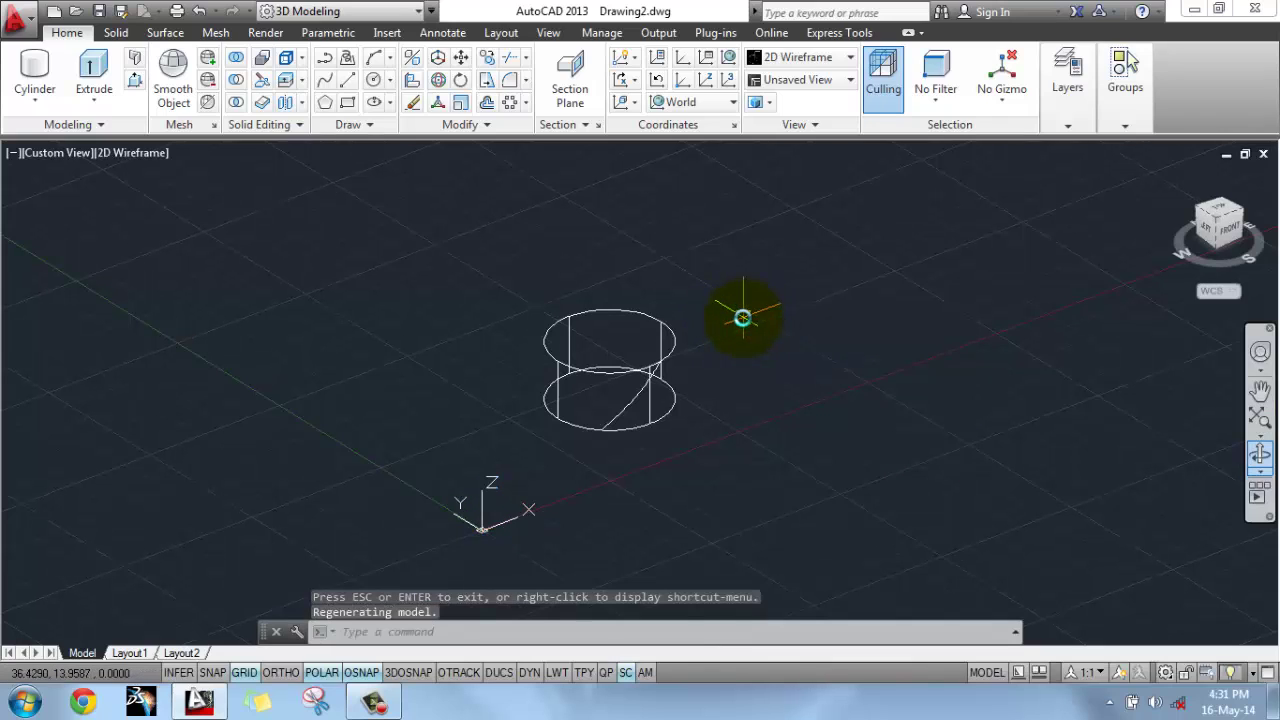
Step: Extract the cylinder's edges as curves and switch to a rotated top view
click(288, 59)
click(580, 369)
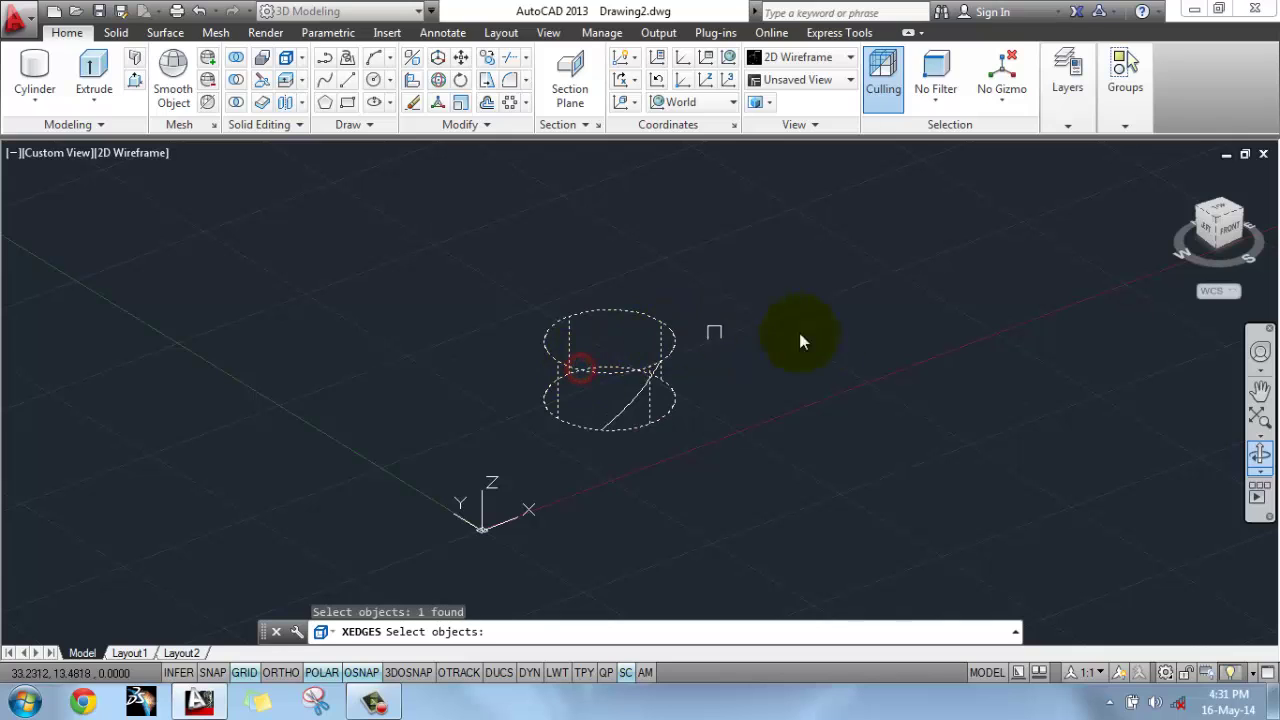
key(Return)
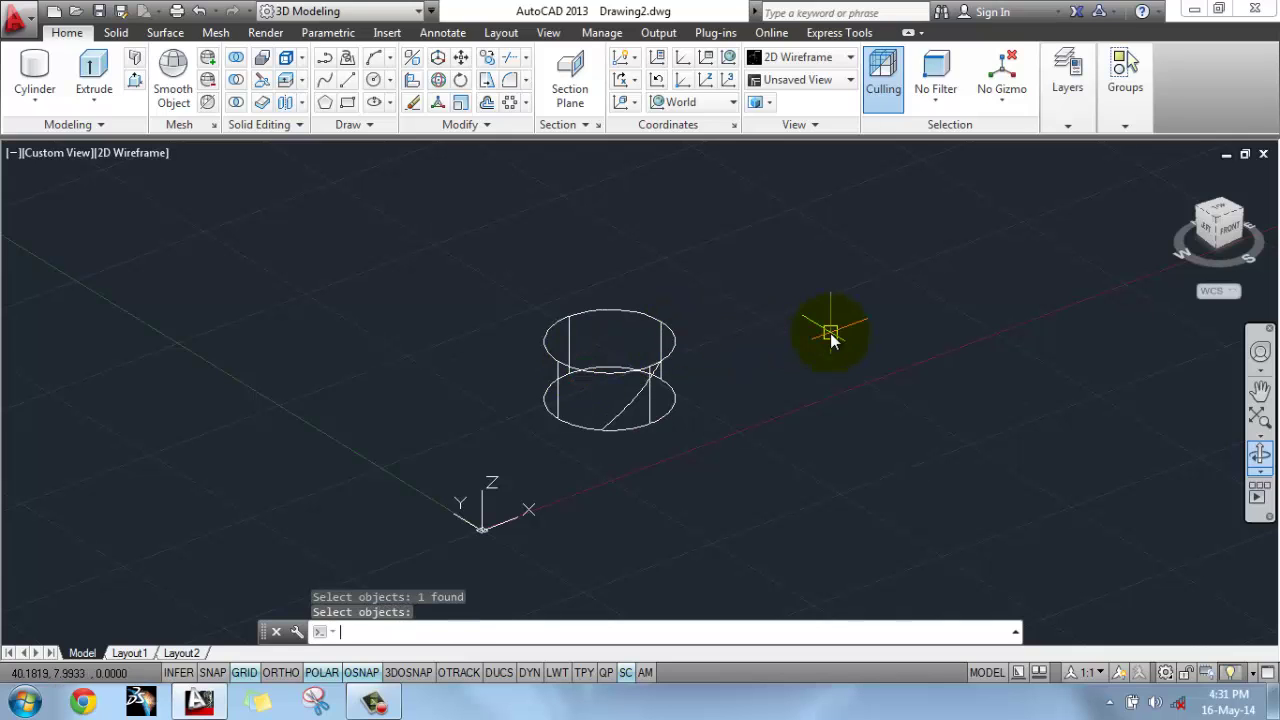
click(1218, 211)
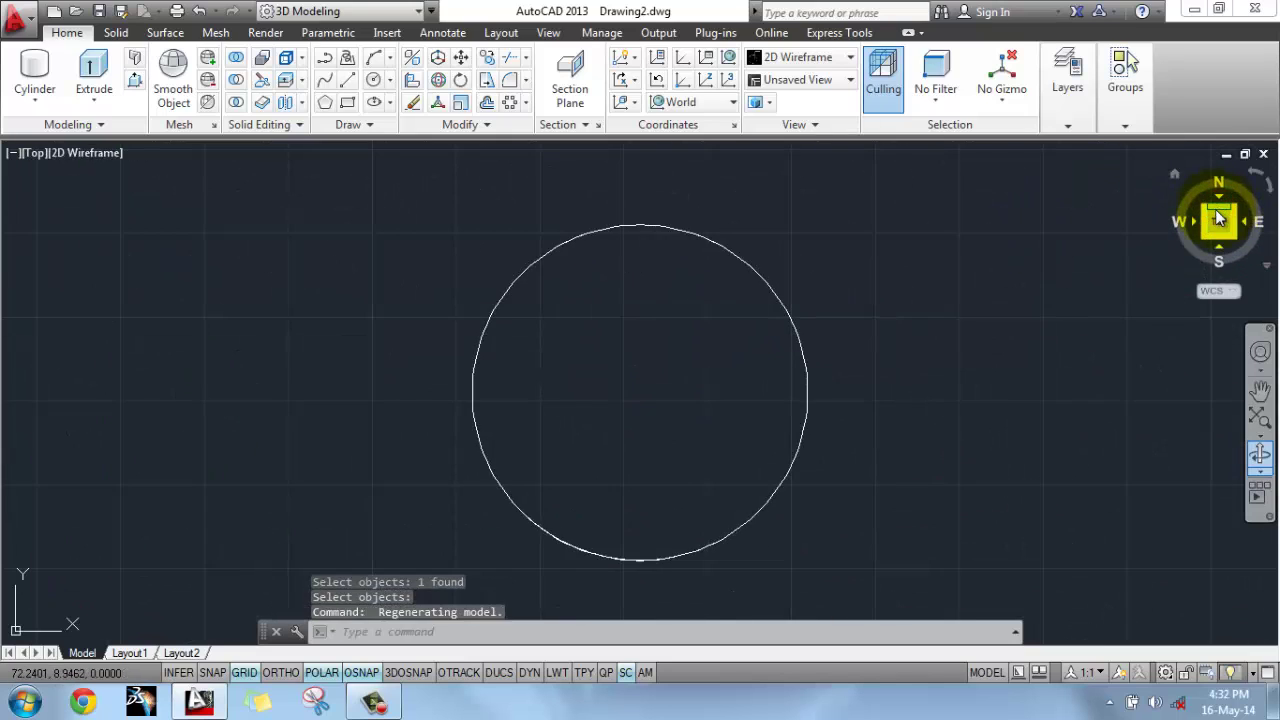
click(1250, 180)
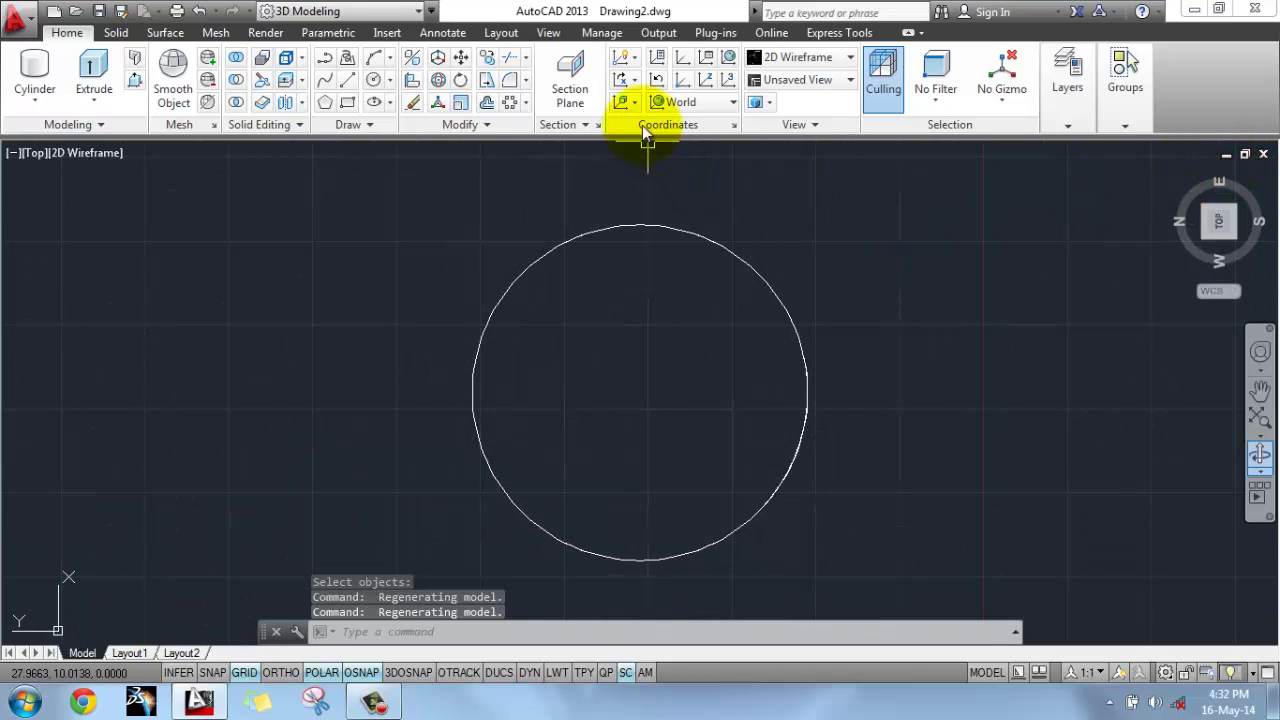
Step: Align the UCS to the cylinder's circular face and turn the grid off
click(624, 103)
click(628, 206)
click(645, 400)
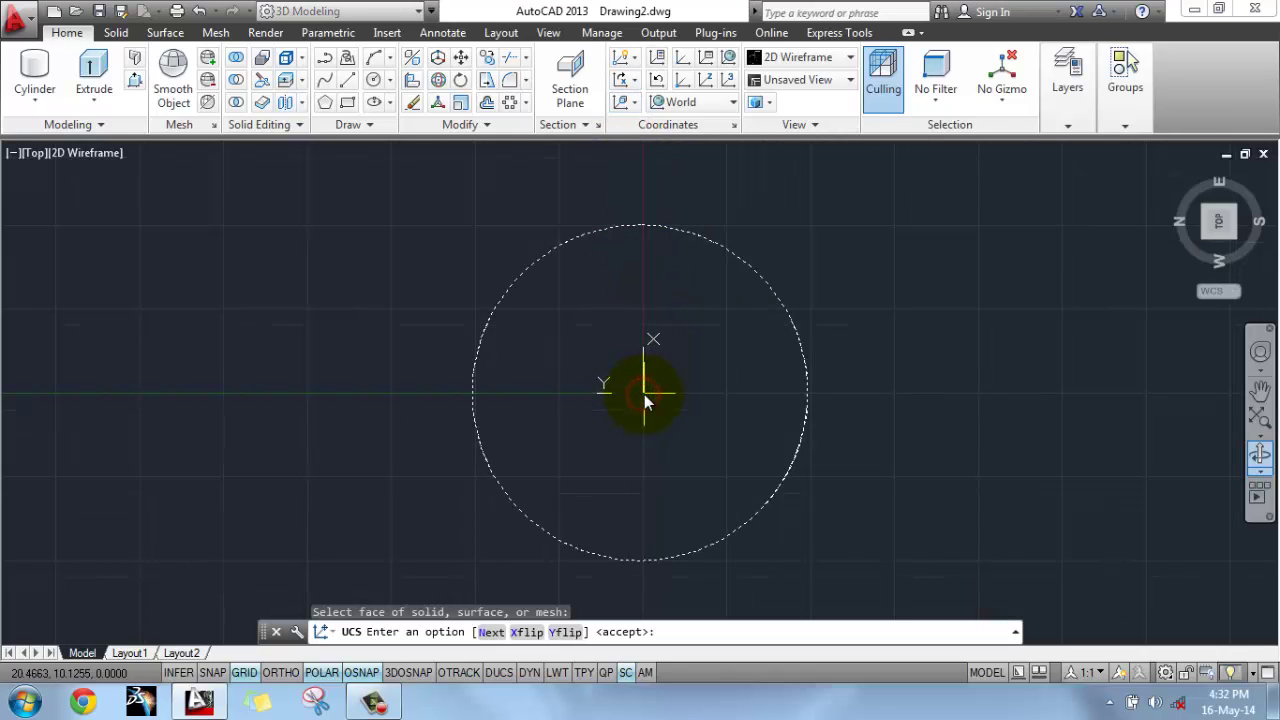
key(Return)
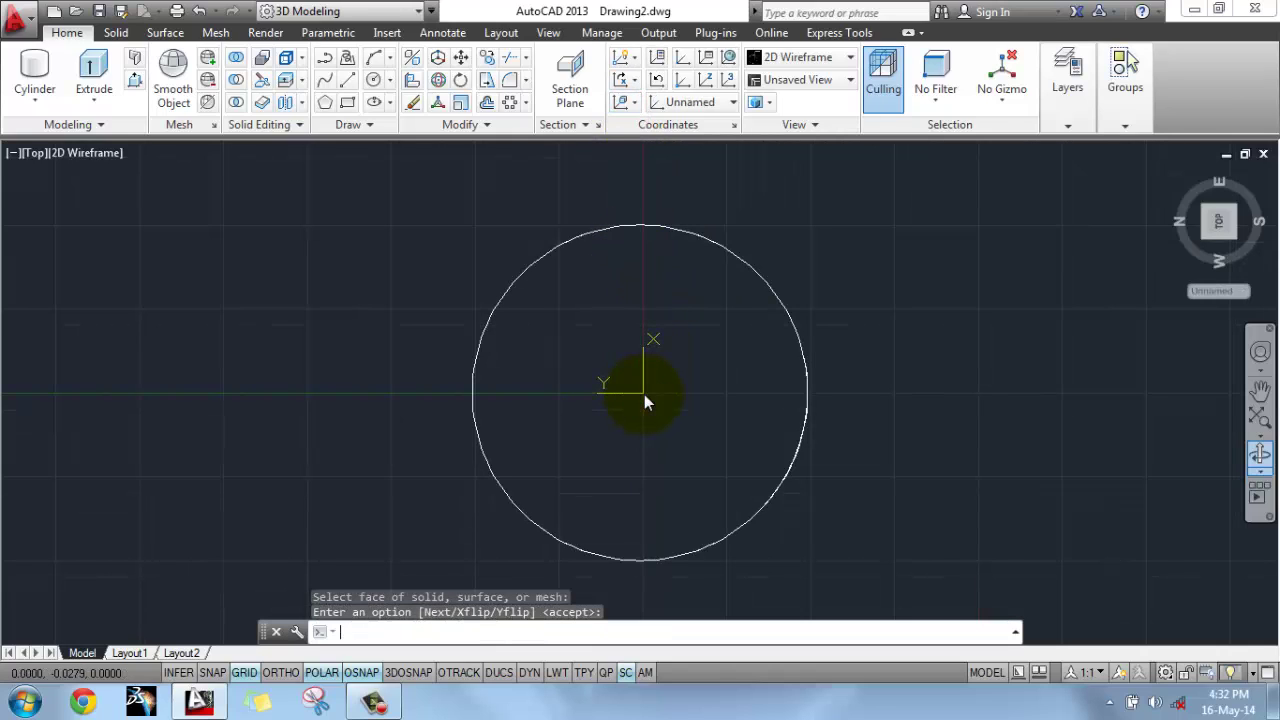
click(243, 673)
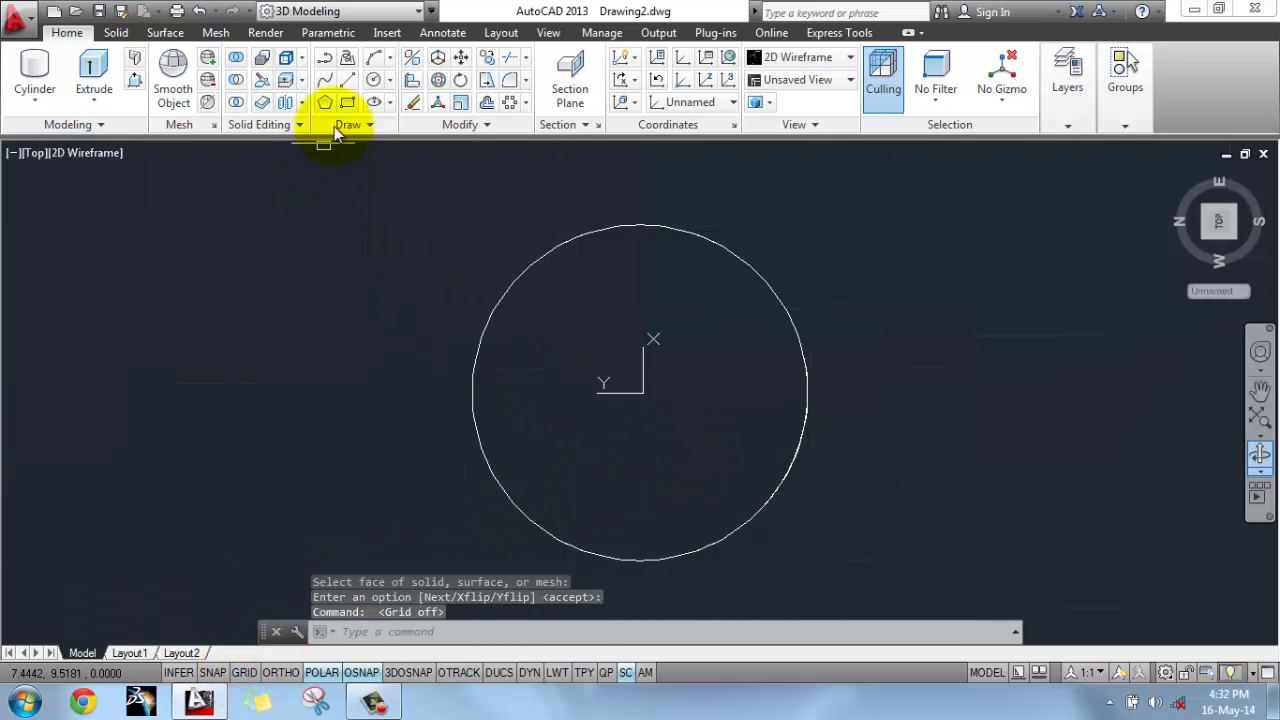
Step: Draw a five-point spline curving outward from the circle's right edge
click(325, 80)
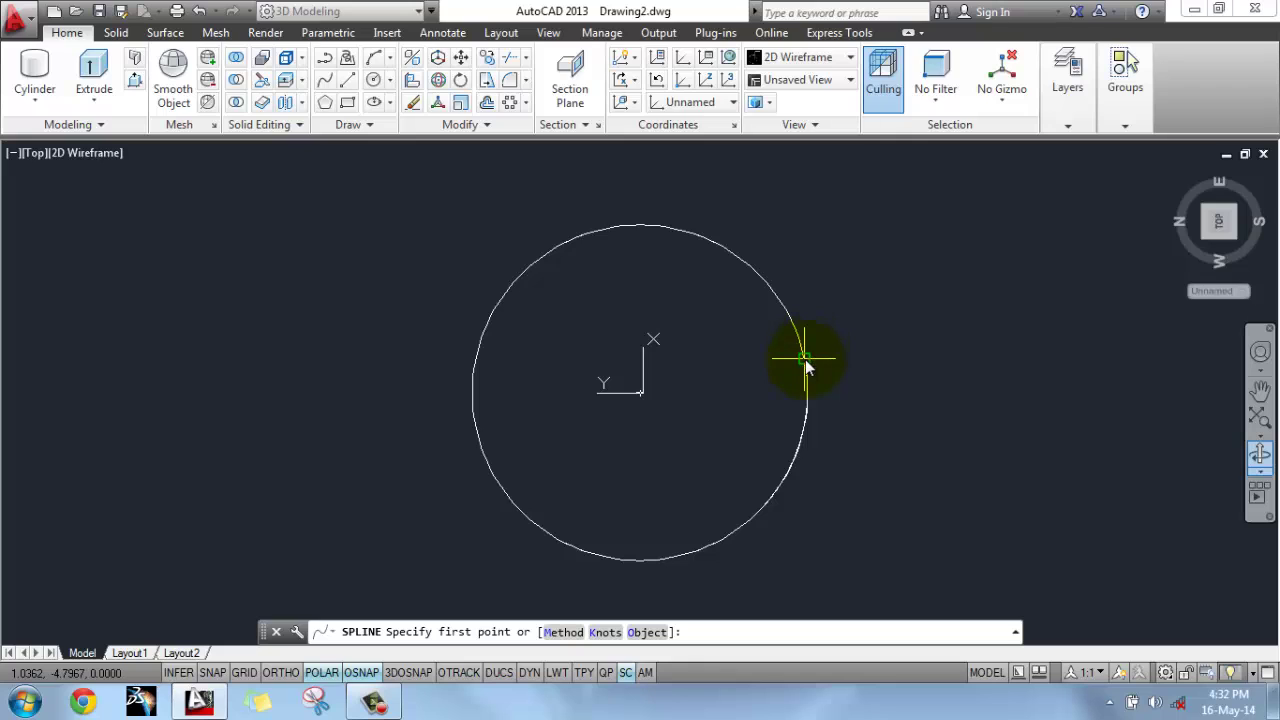
drag(1248, 218, 1254, 244)
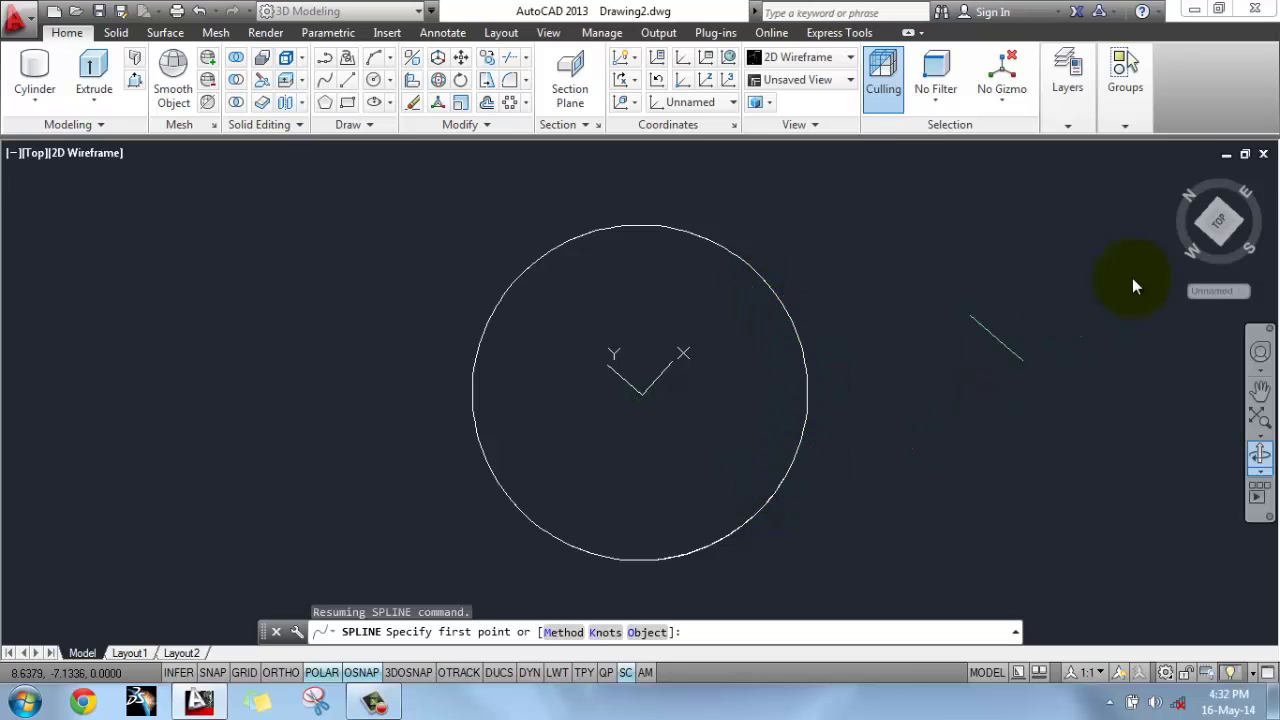
drag(1182, 202, 1198, 195)
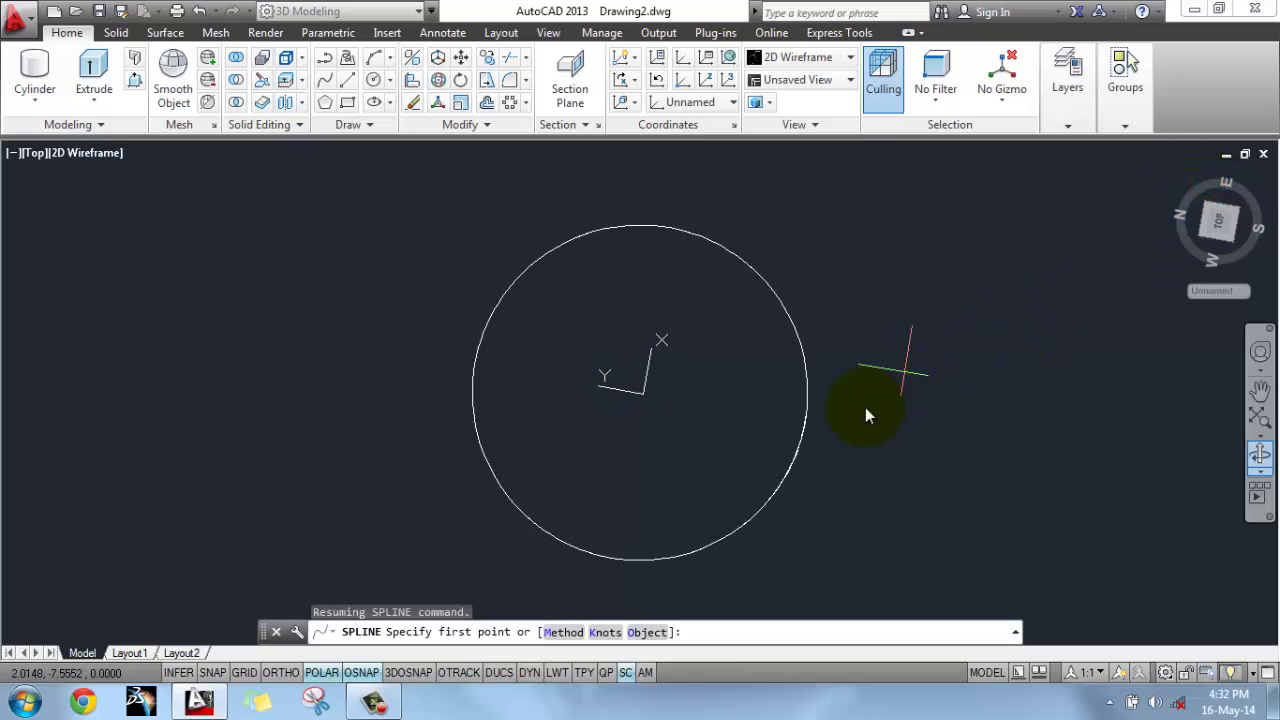
click(812, 396)
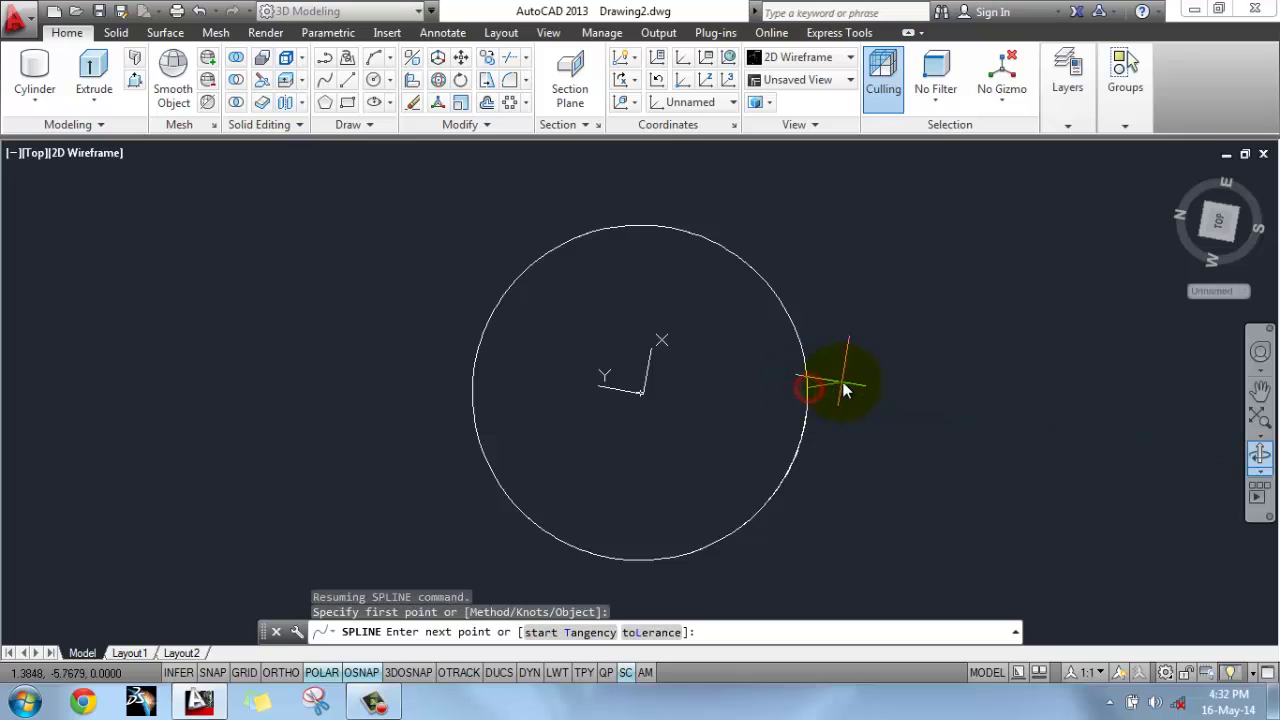
click(849, 379)
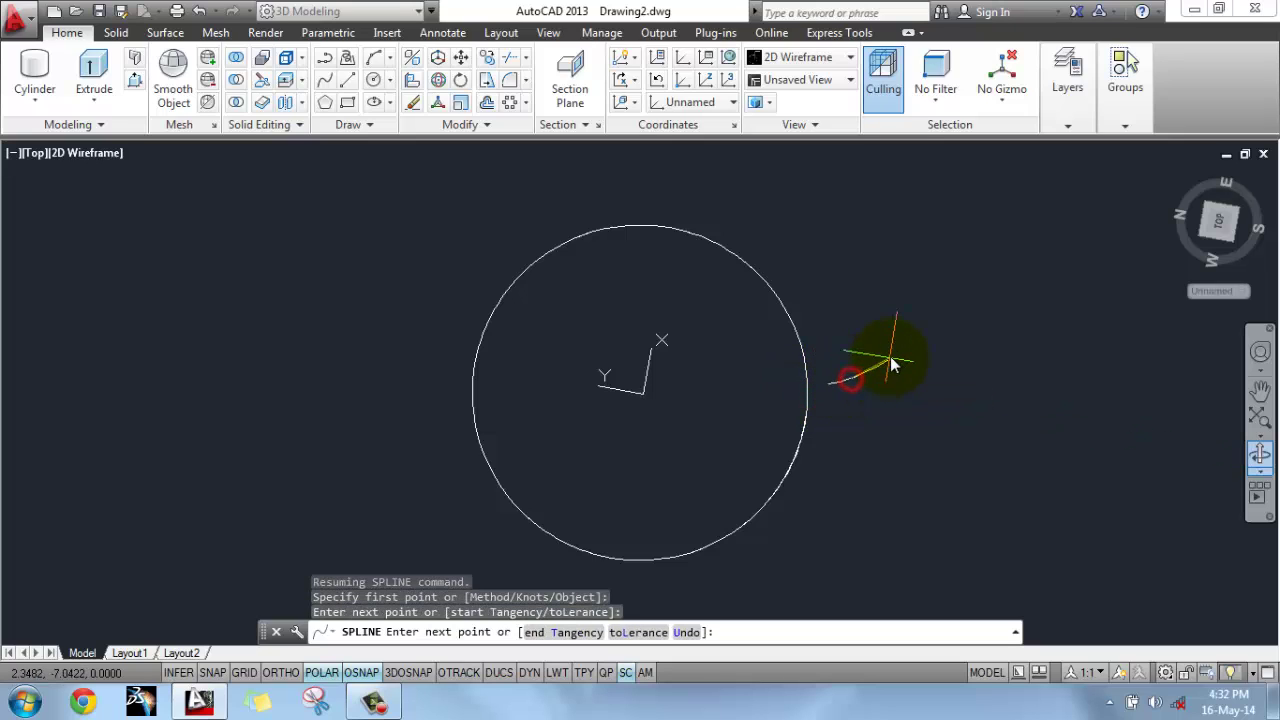
click(898, 351)
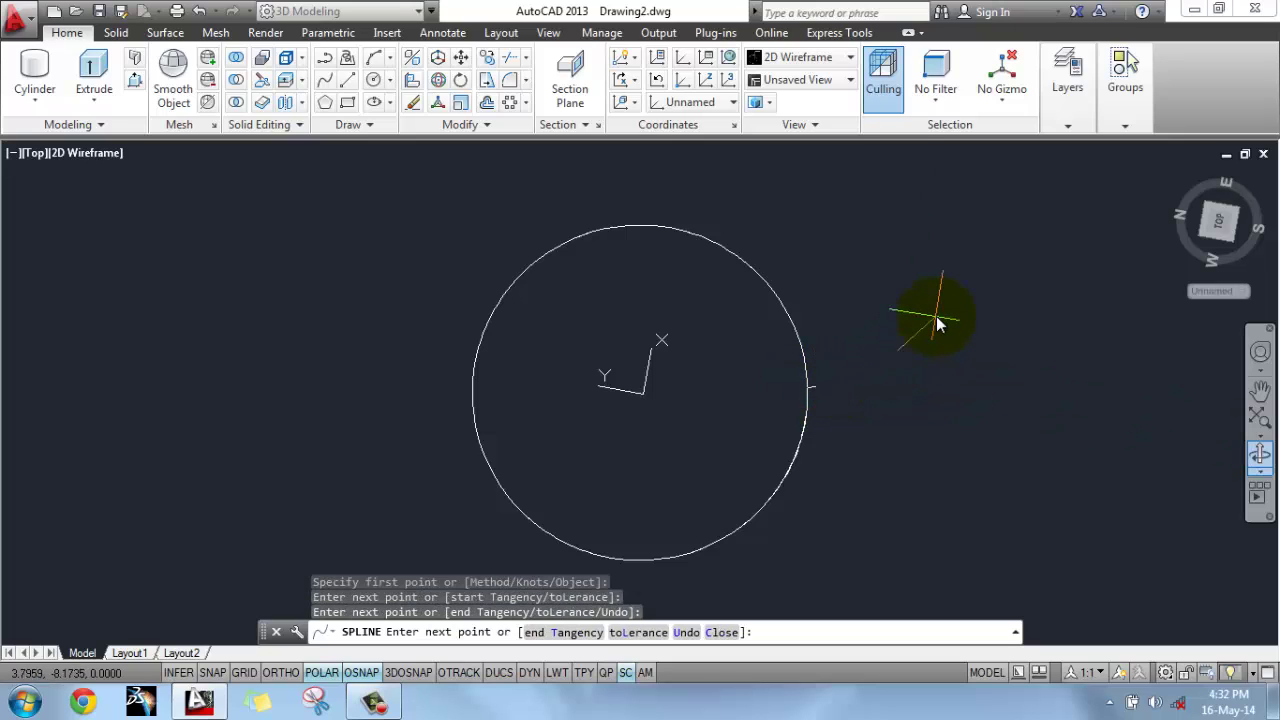
click(939, 313)
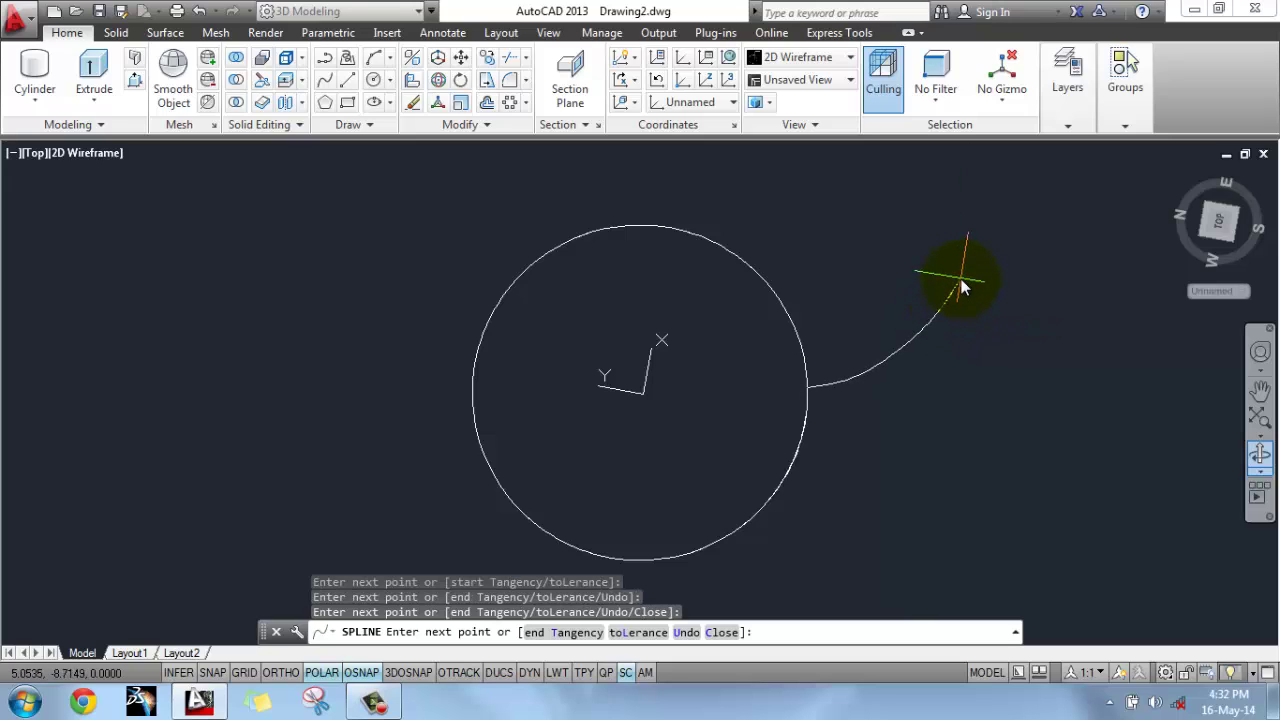
click(961, 283)
key(Return)
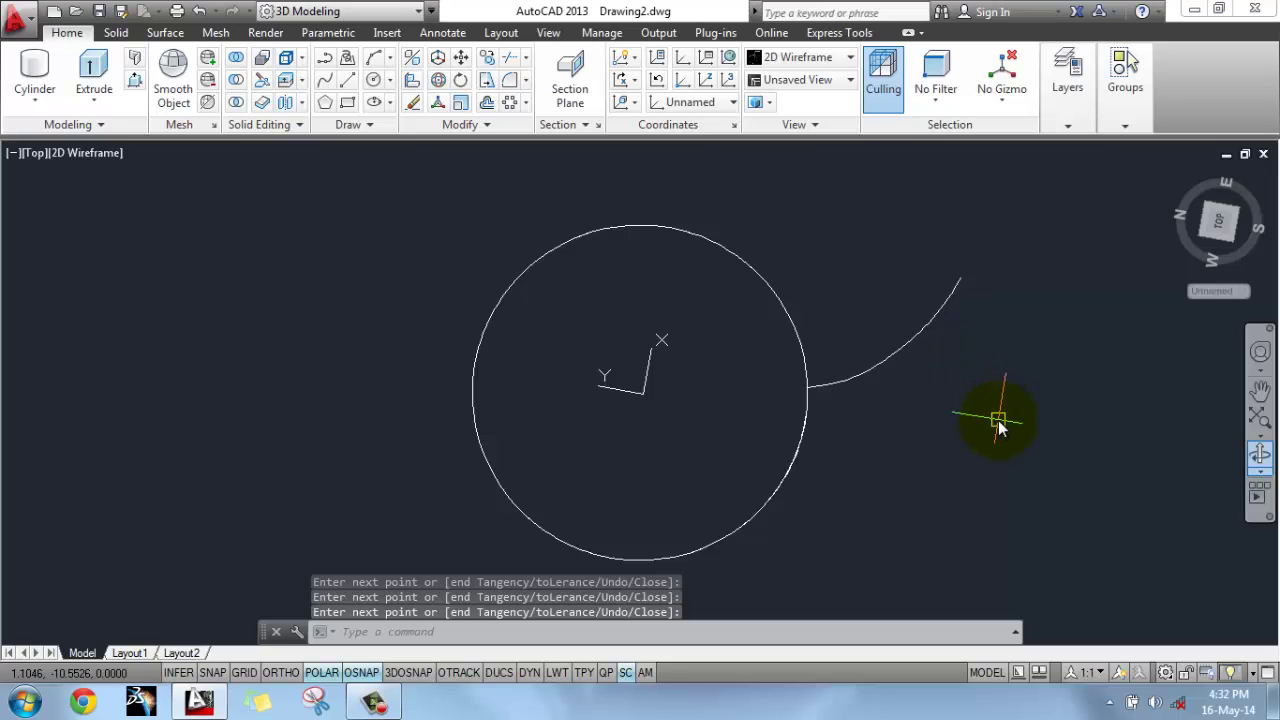
Step: In isometric view, copy the spline from its inner end to the cylinder's bottom edge
click(1179, 175)
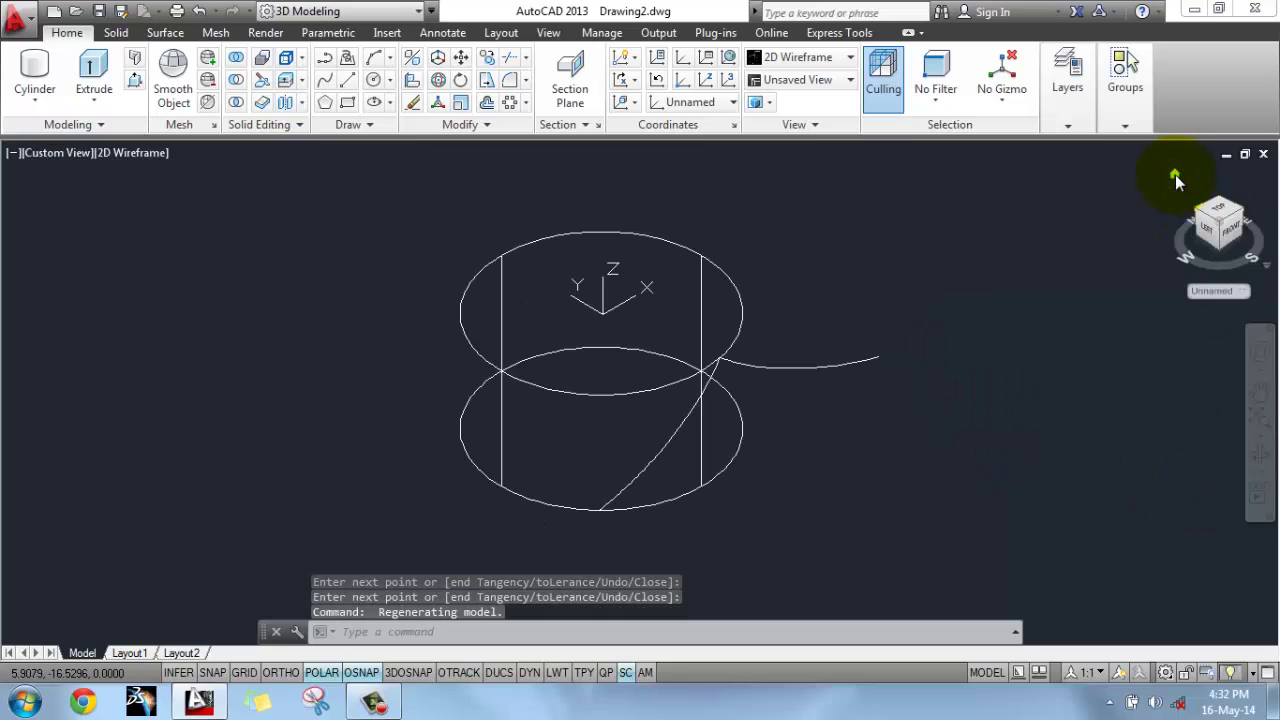
click(487, 57)
click(851, 366)
key(Return)
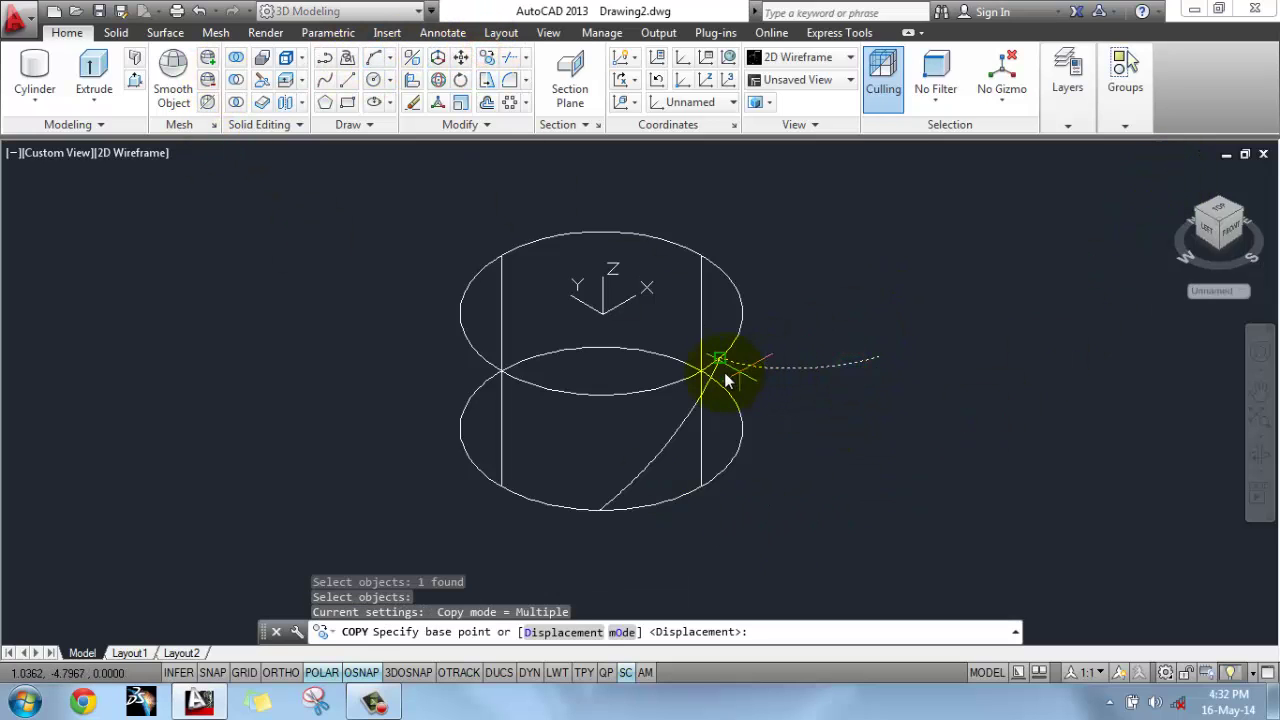
click(720, 364)
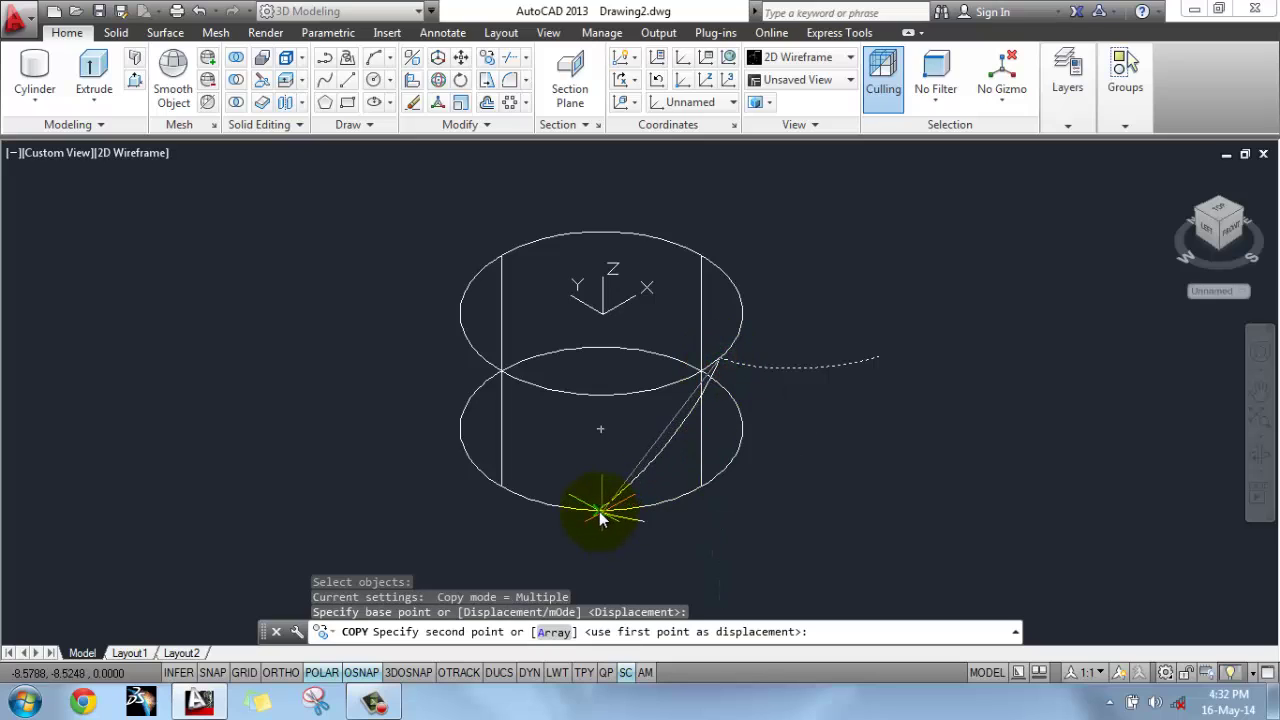
click(599, 511)
key(Return)
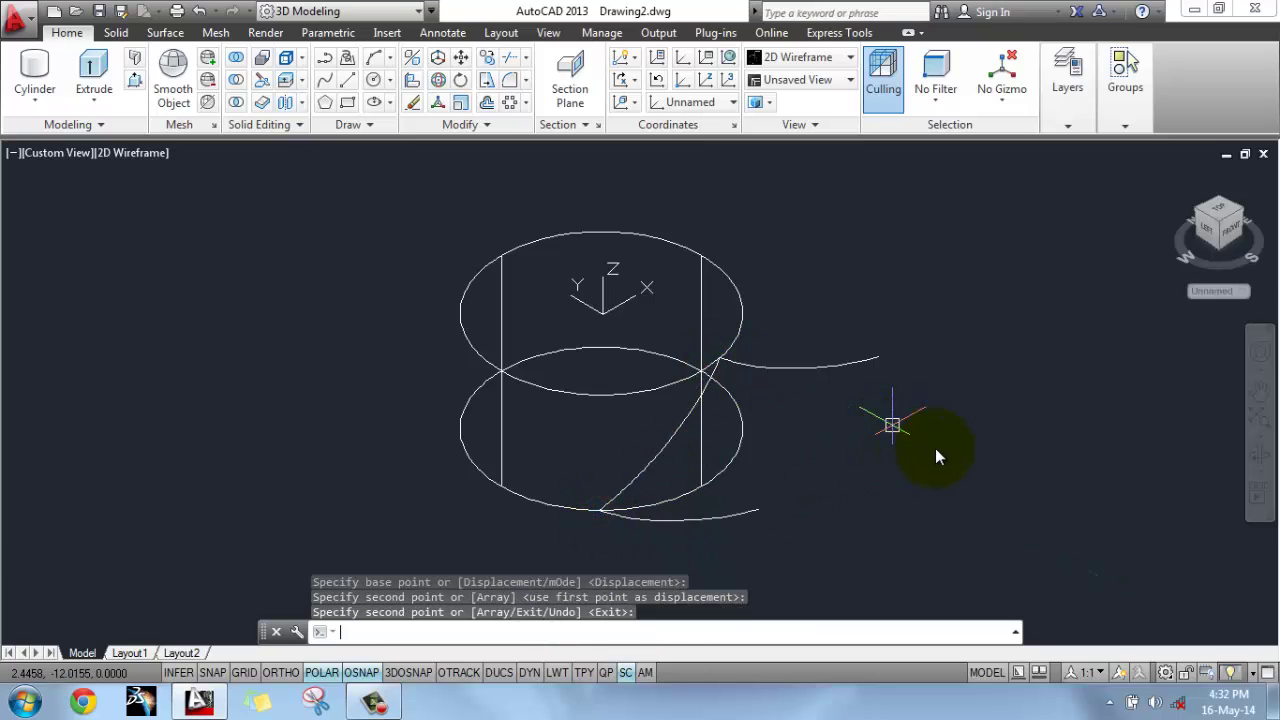
Step: Draw a line joining the outer ends of the two splines
click(348, 80)
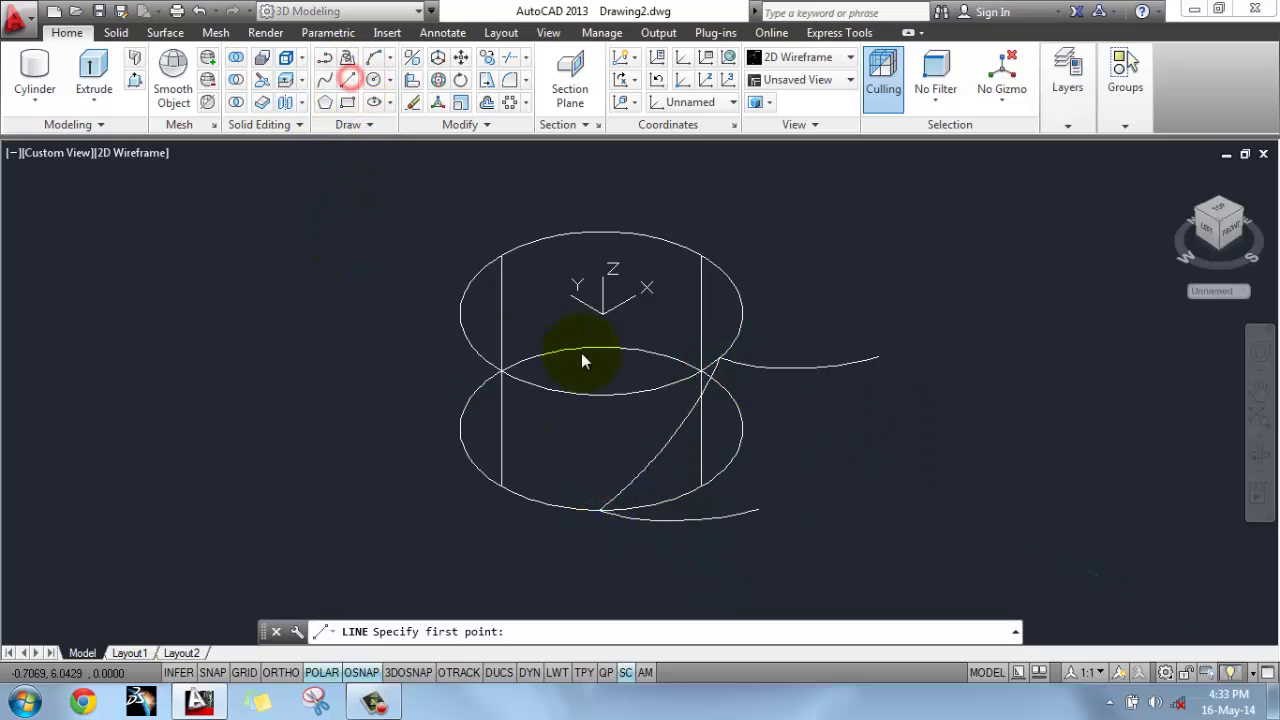
click(760, 512)
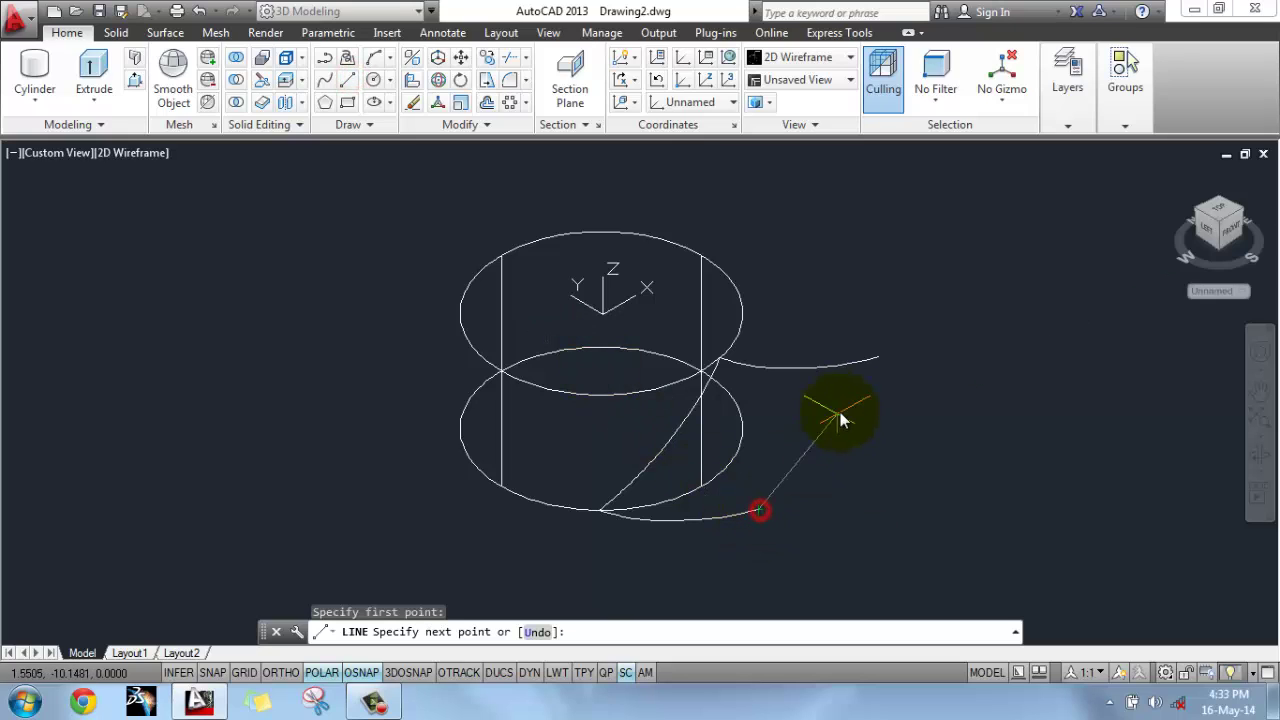
click(878, 360)
key(Return)
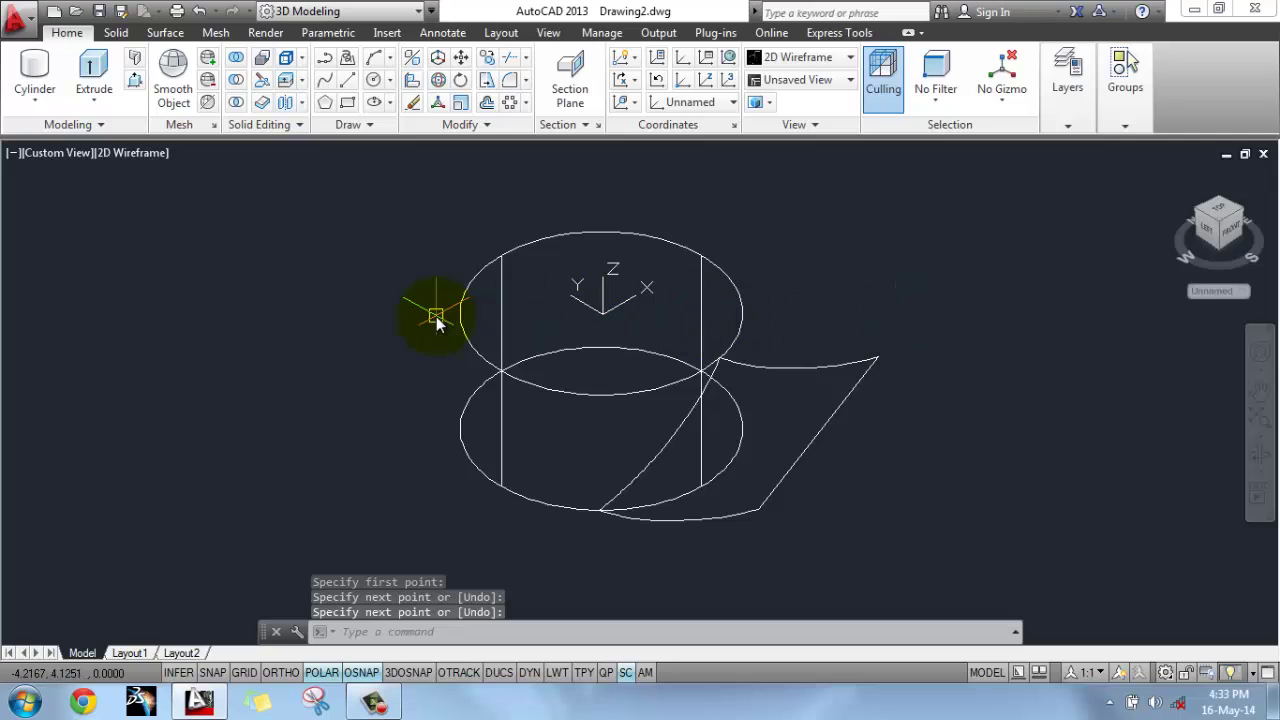
Step: Create a network surface from the lower arc and upper spline, bounded by the inner and outer edges
click(165, 33)
click(38, 57)
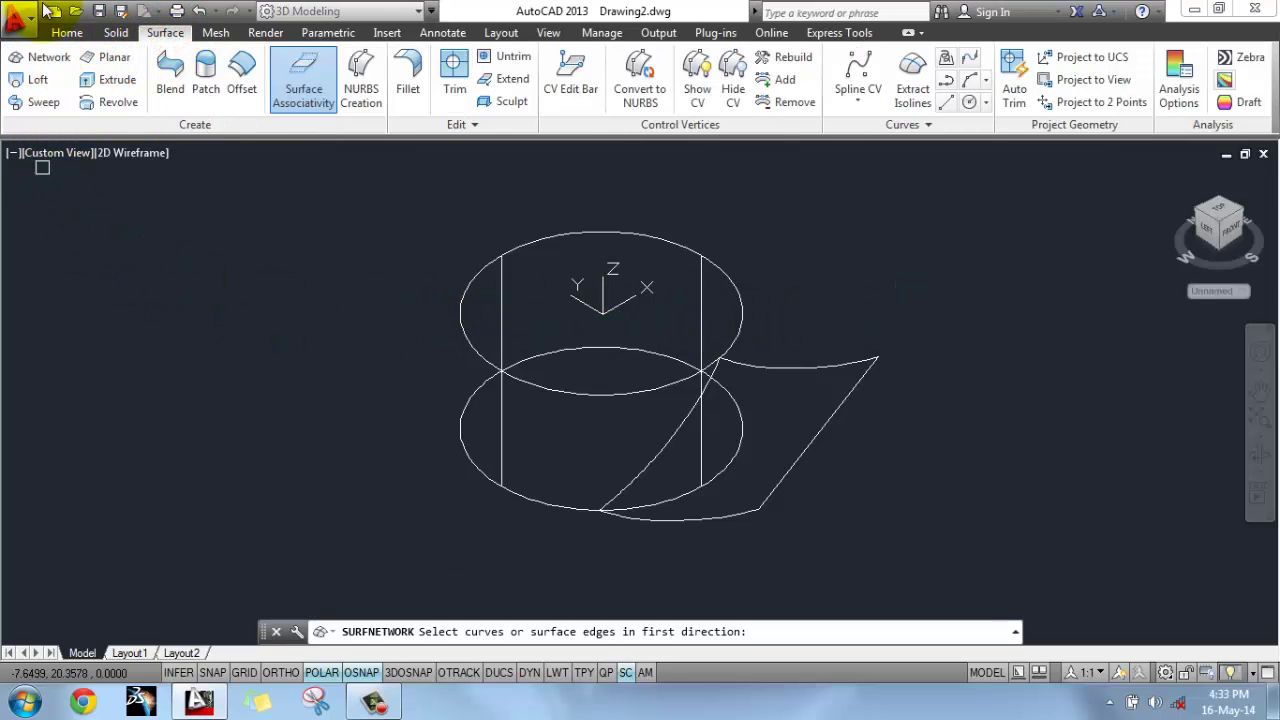
click(697, 494)
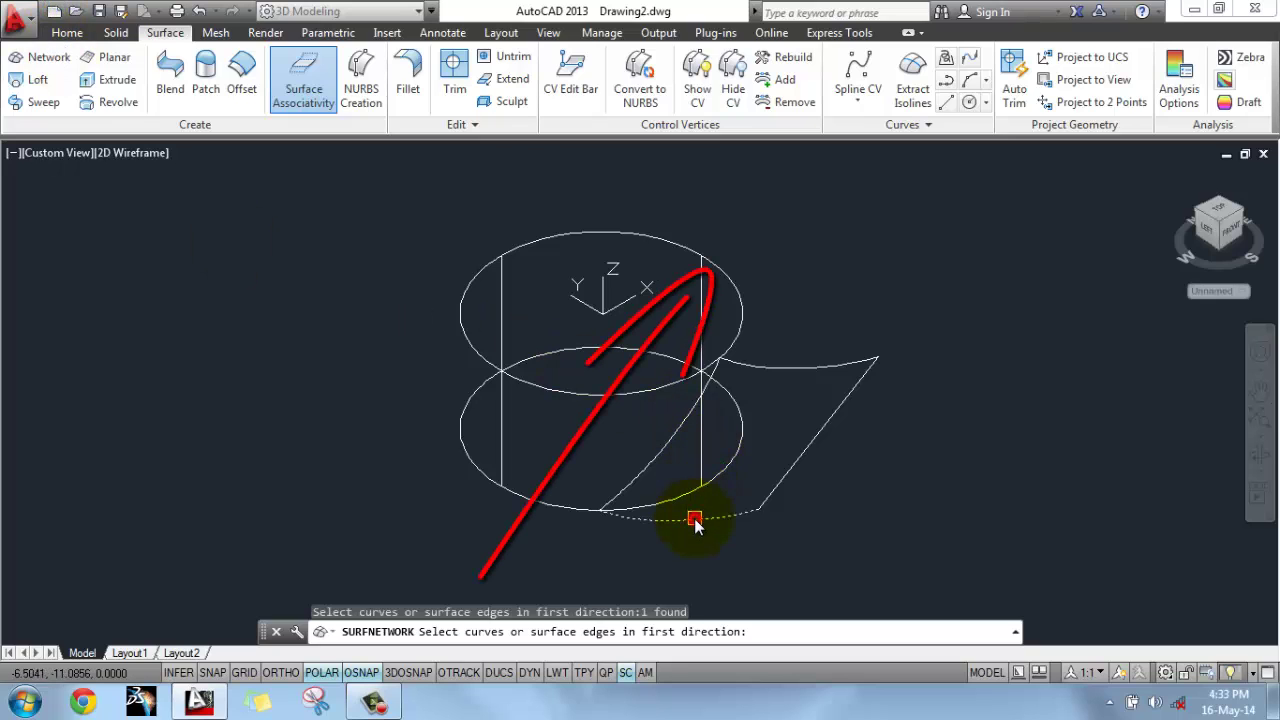
click(808, 369)
key(Return)
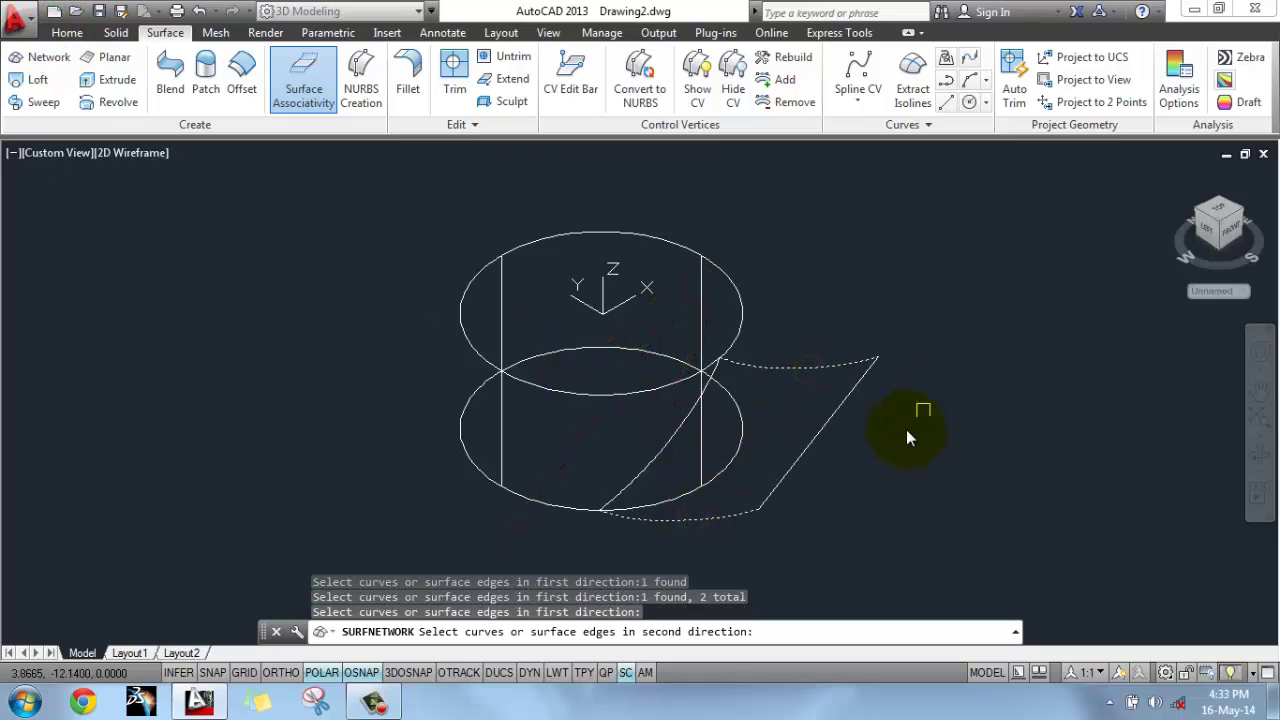
click(665, 440)
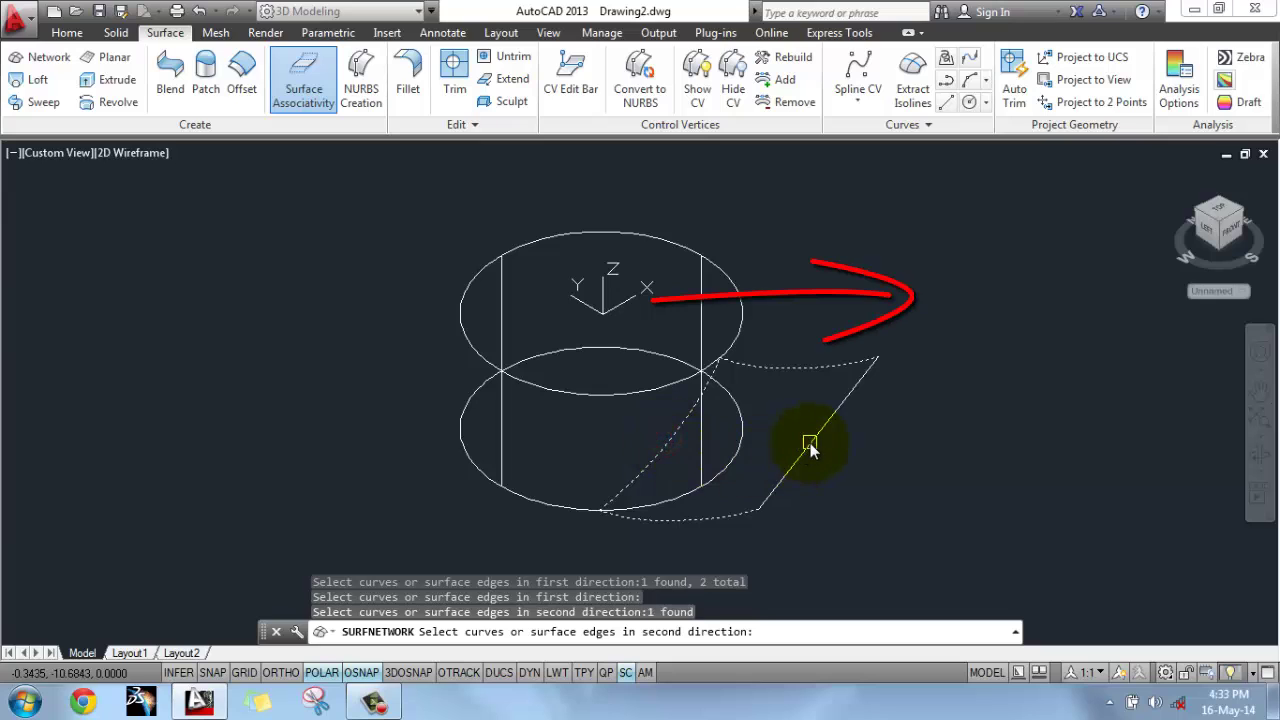
click(811, 443)
key(Return)
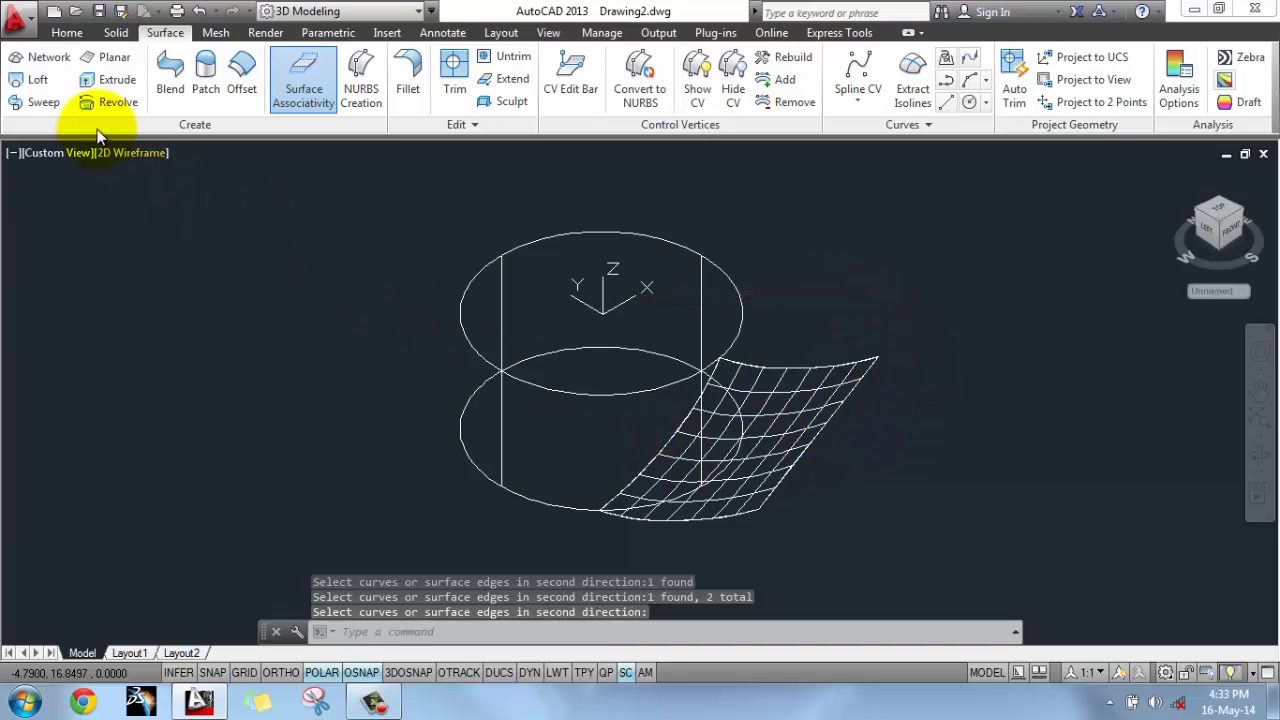
Step: Thicken the blade network surface by 0.1 into a solid plate
click(70, 33)
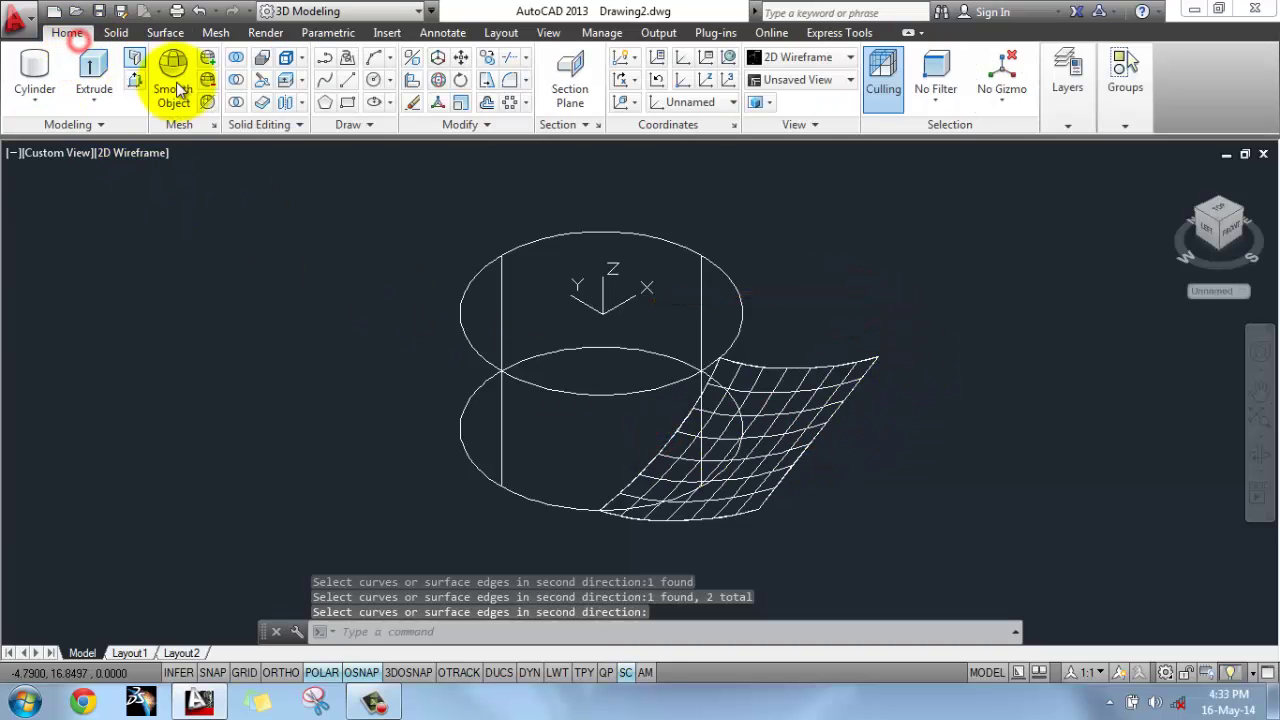
click(262, 104)
click(764, 424)
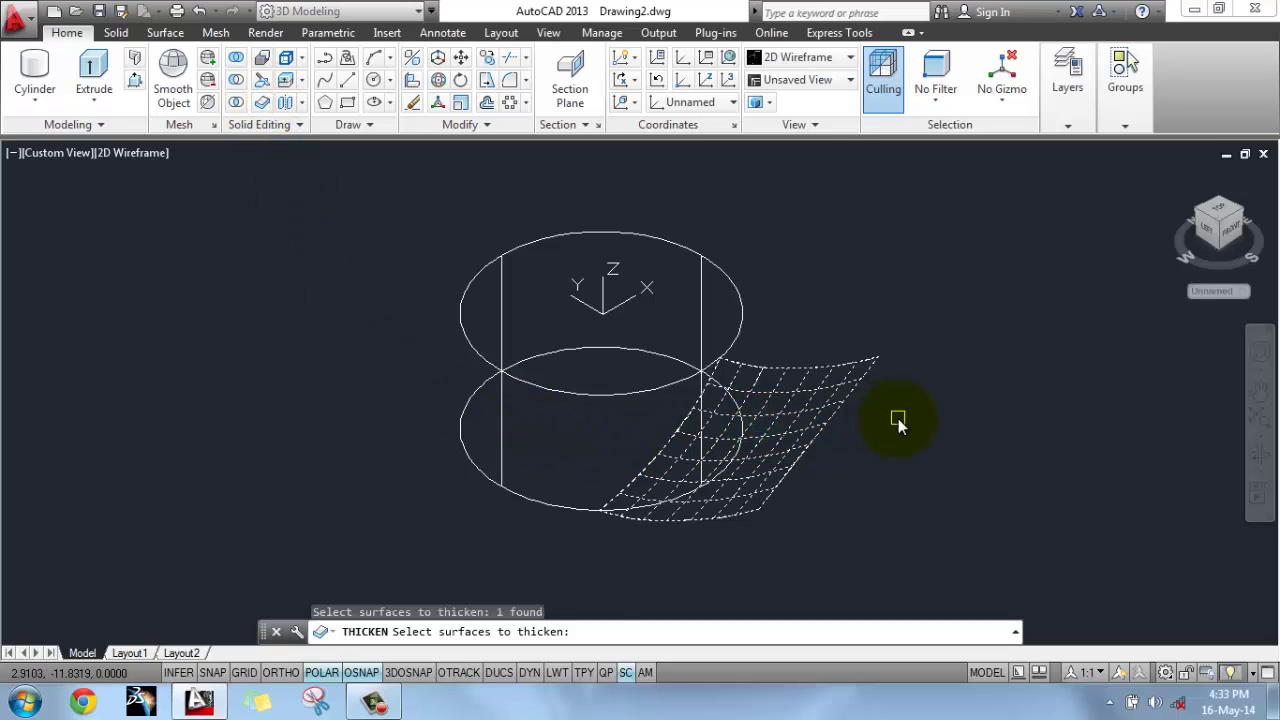
key(Return)
text(0.1)
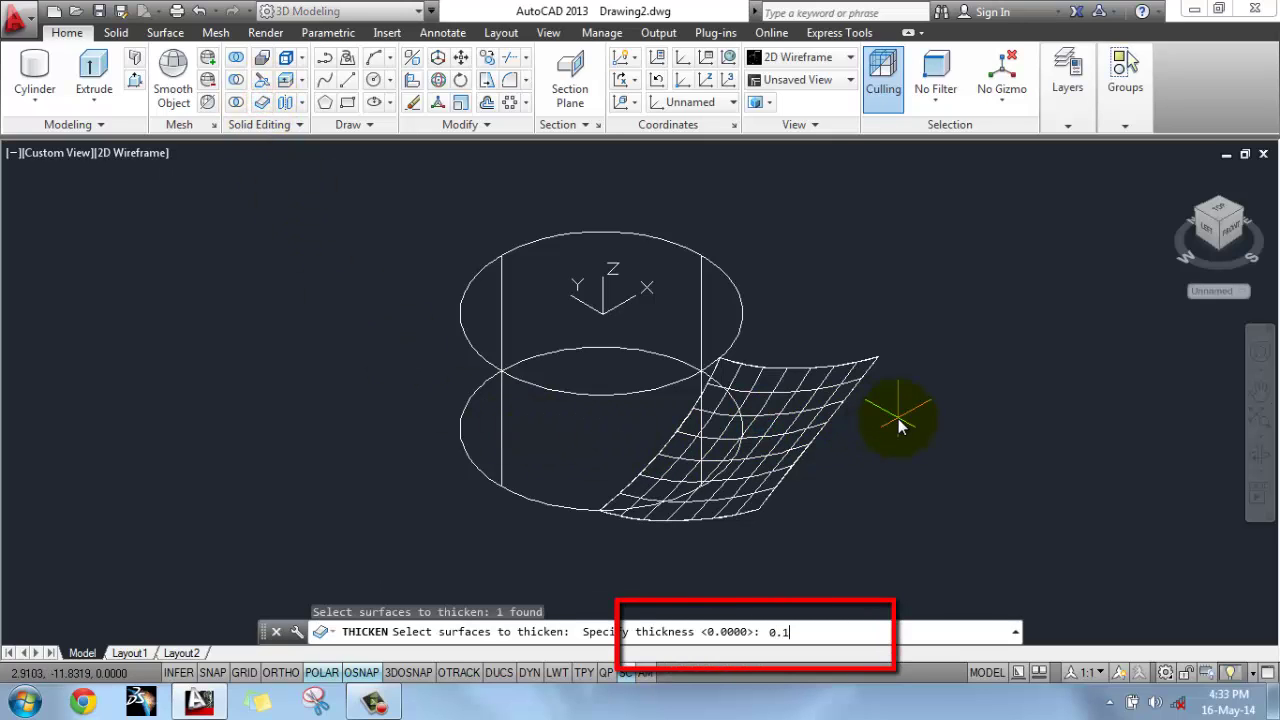
key(Return)
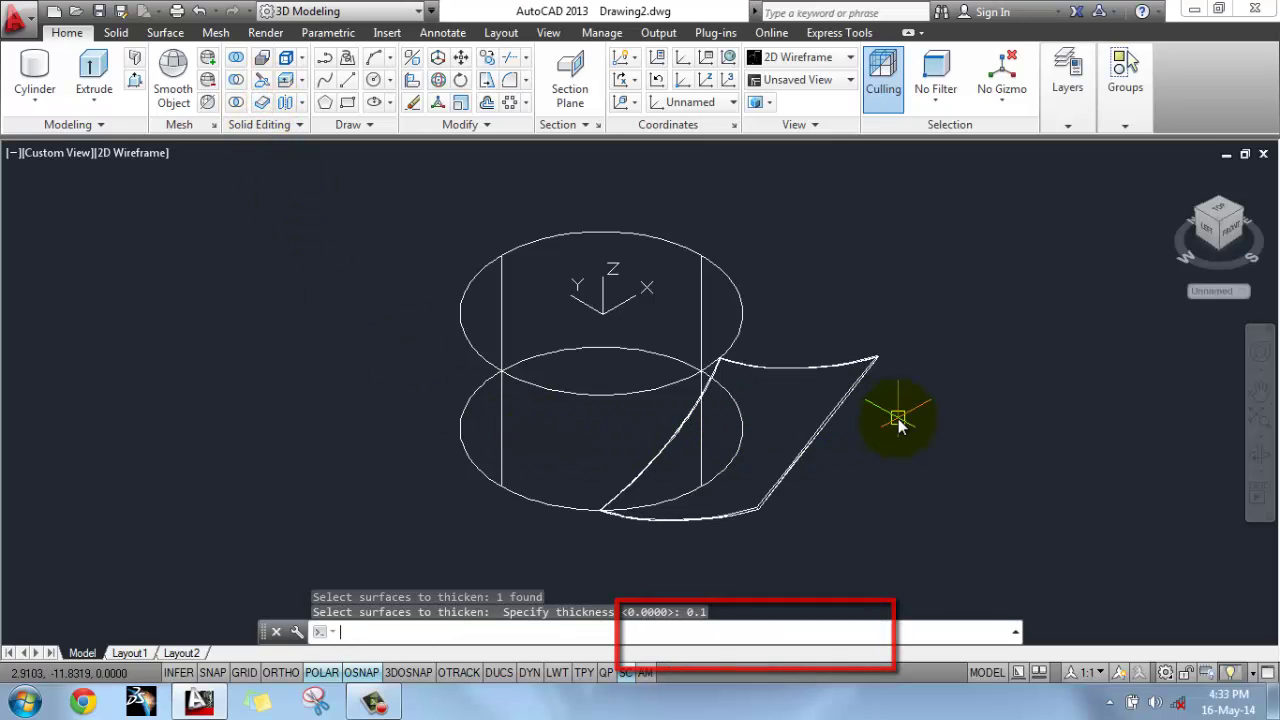
Step: Free-orbit the view for a close-up of the blade
click(1260, 456)
click(1260, 470)
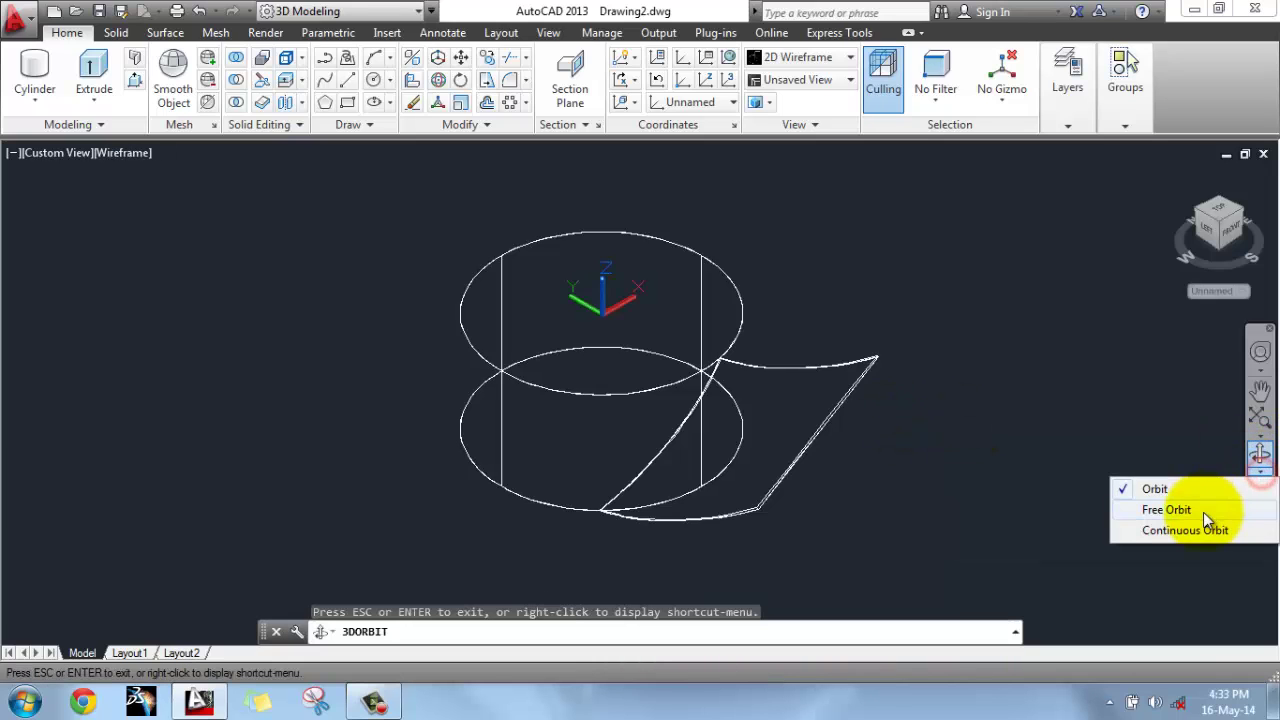
click(1175, 510)
drag(832, 394, 594, 345)
right_click(594, 345)
click(630, 328)
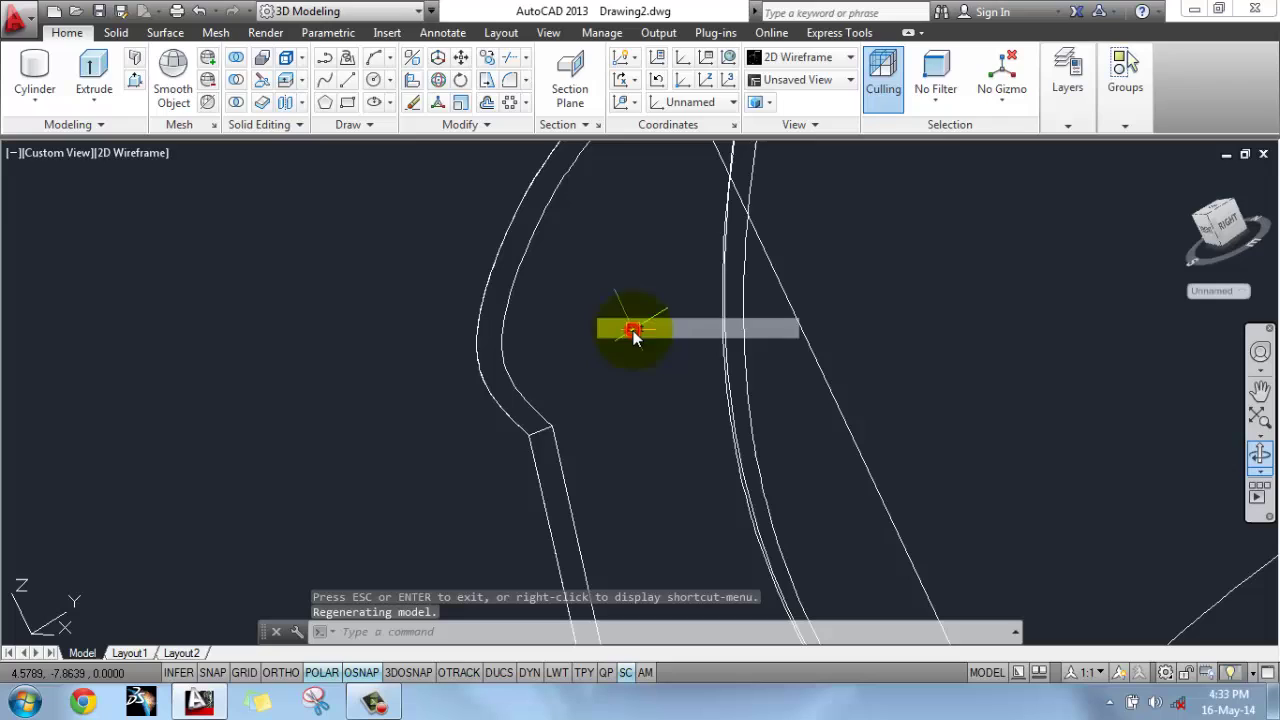
Step: Attempt a 1.4 radius fillet on the blade's corner edge
click(115, 33)
click(677, 68)
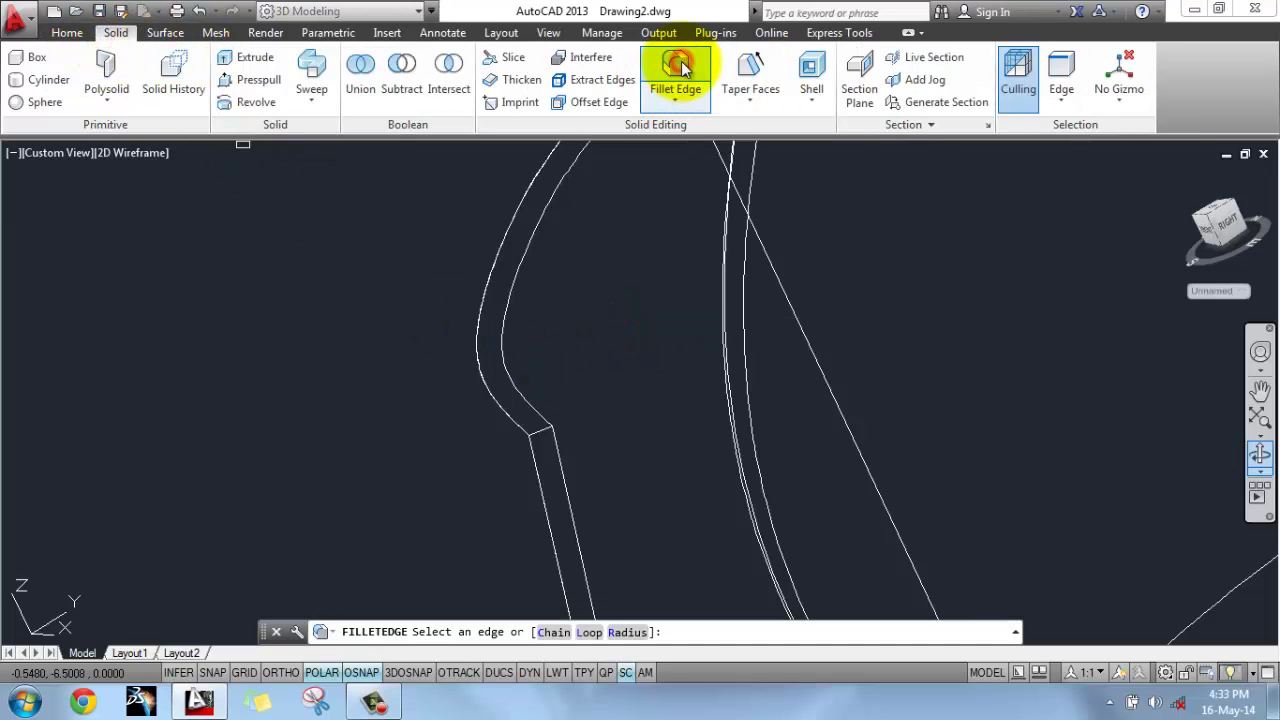
click(627, 632)
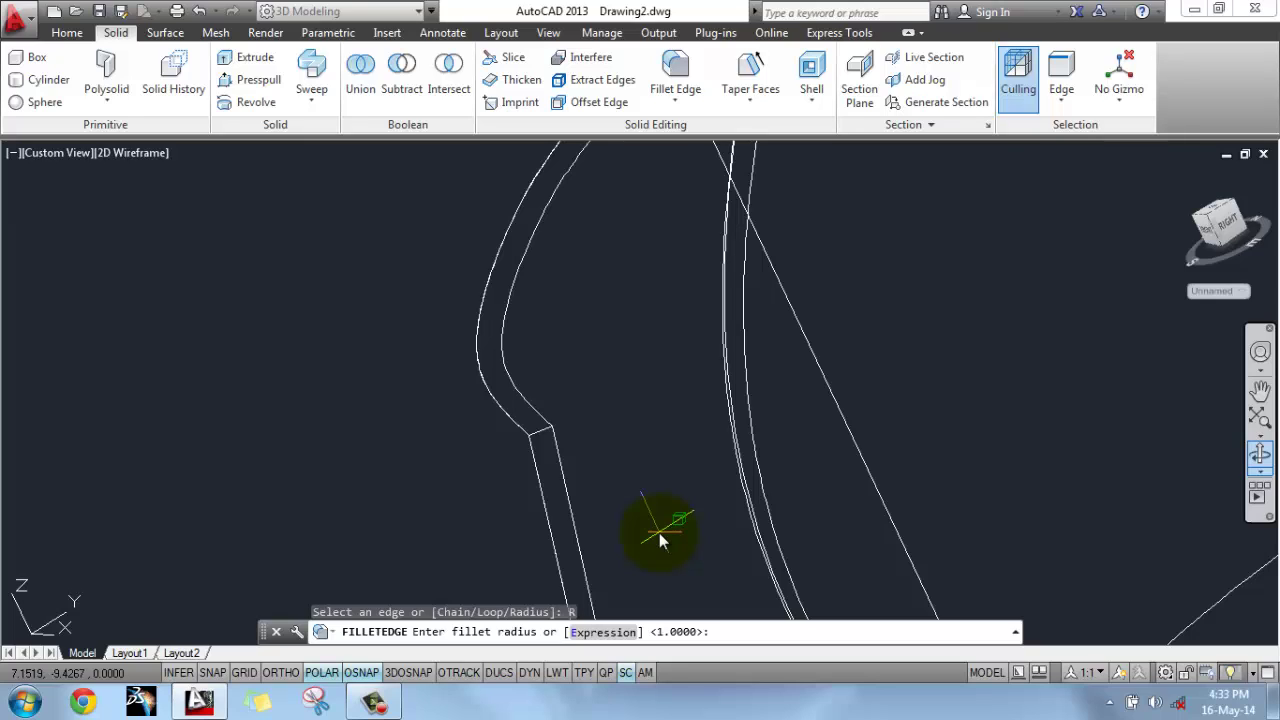
text(1.4)
key(Return)
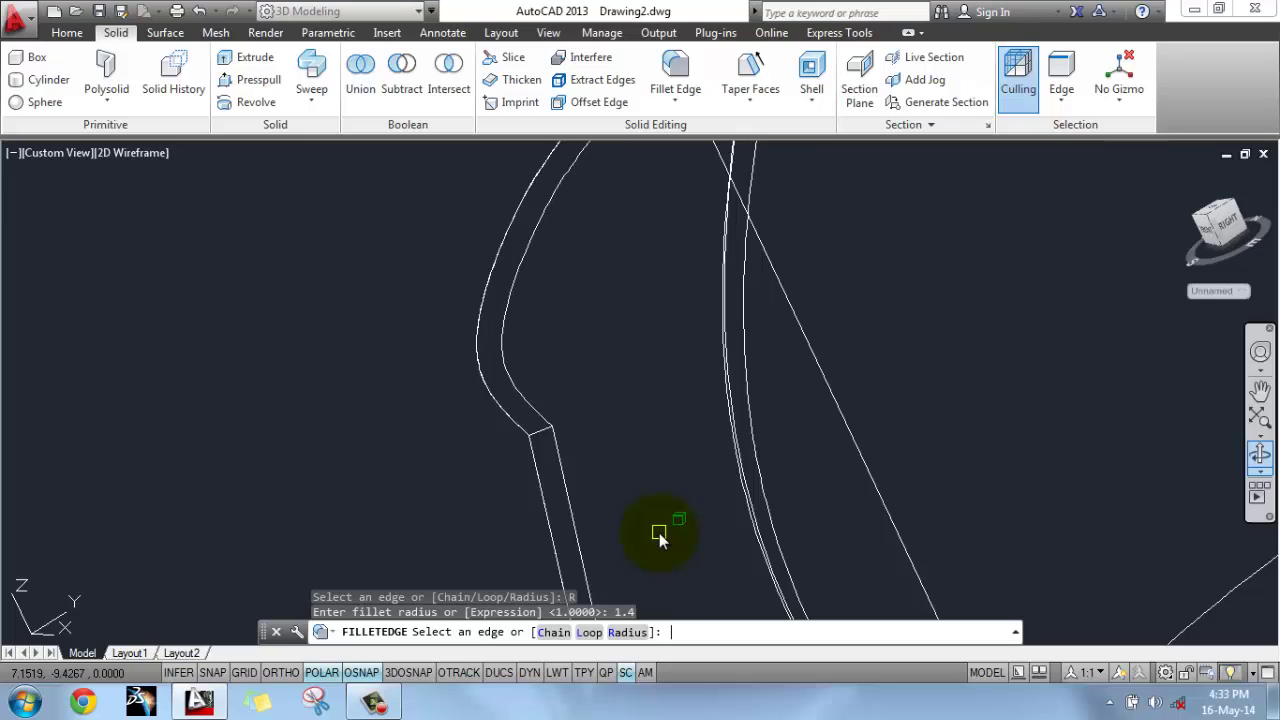
click(537, 431)
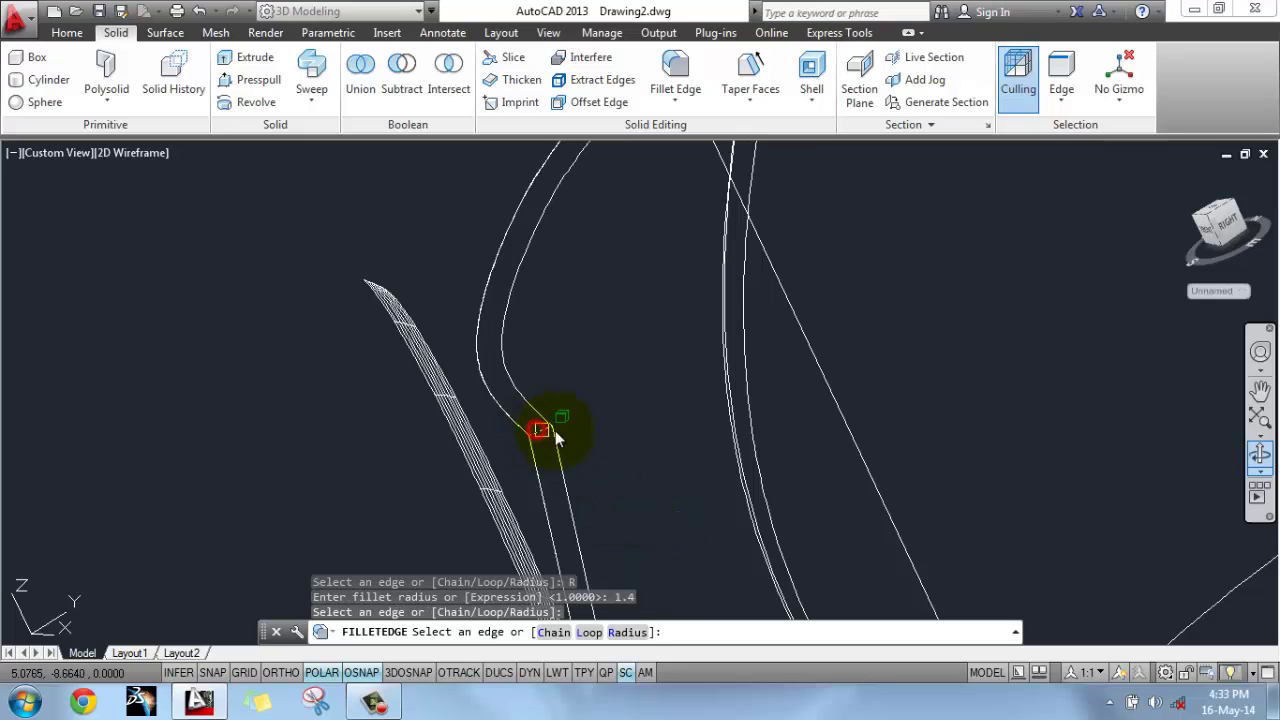
key(Return)
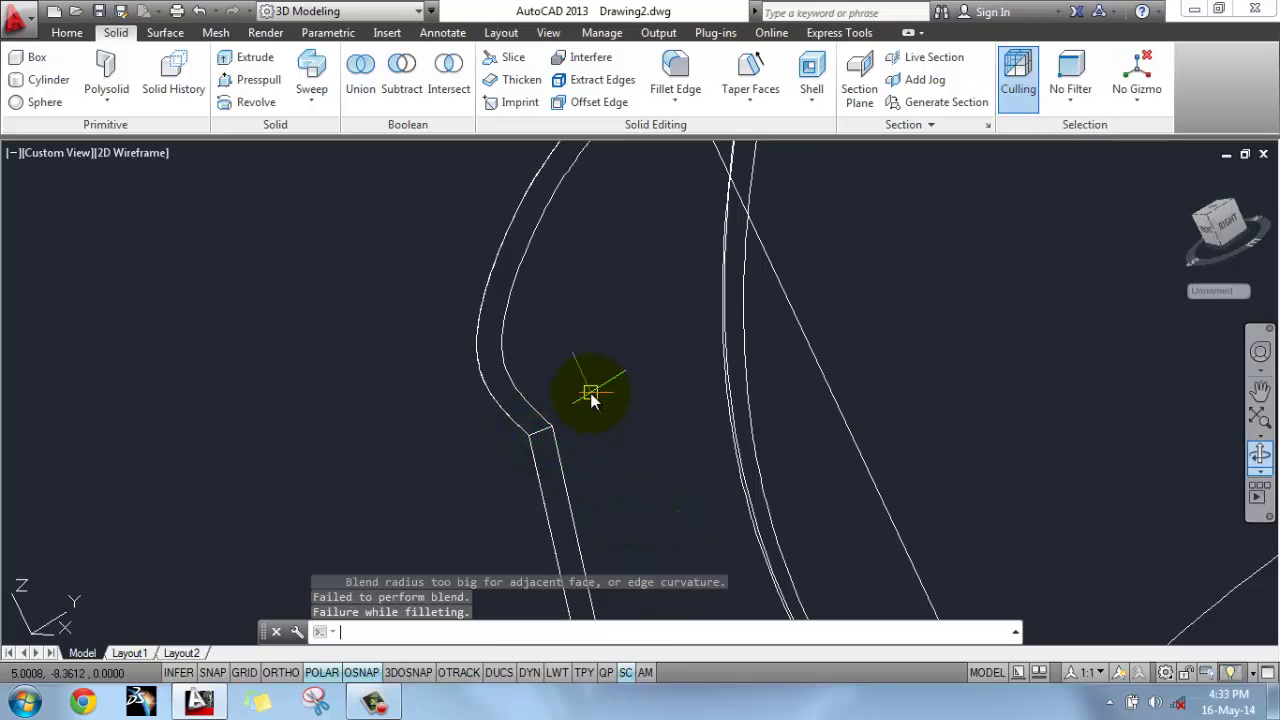
Step: Fillet the blade's corner edge with the default 1.0 radius instead
click(673, 68)
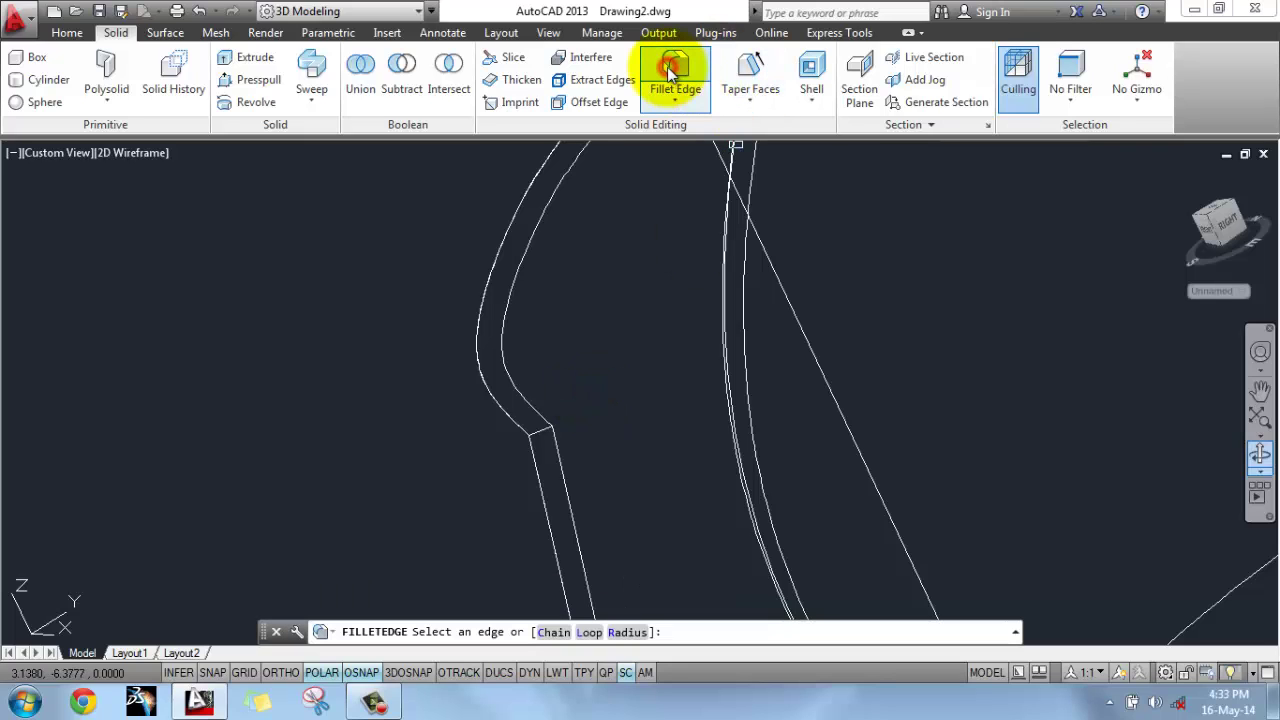
click(627, 632)
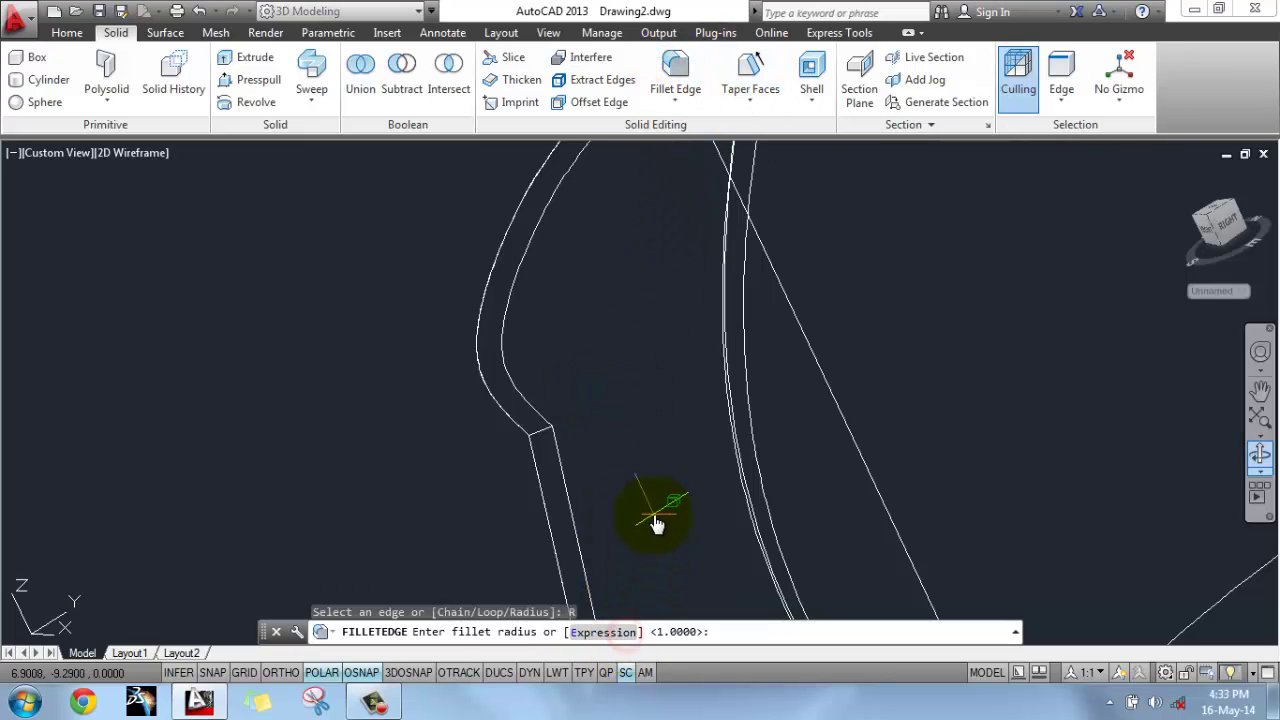
key(Return)
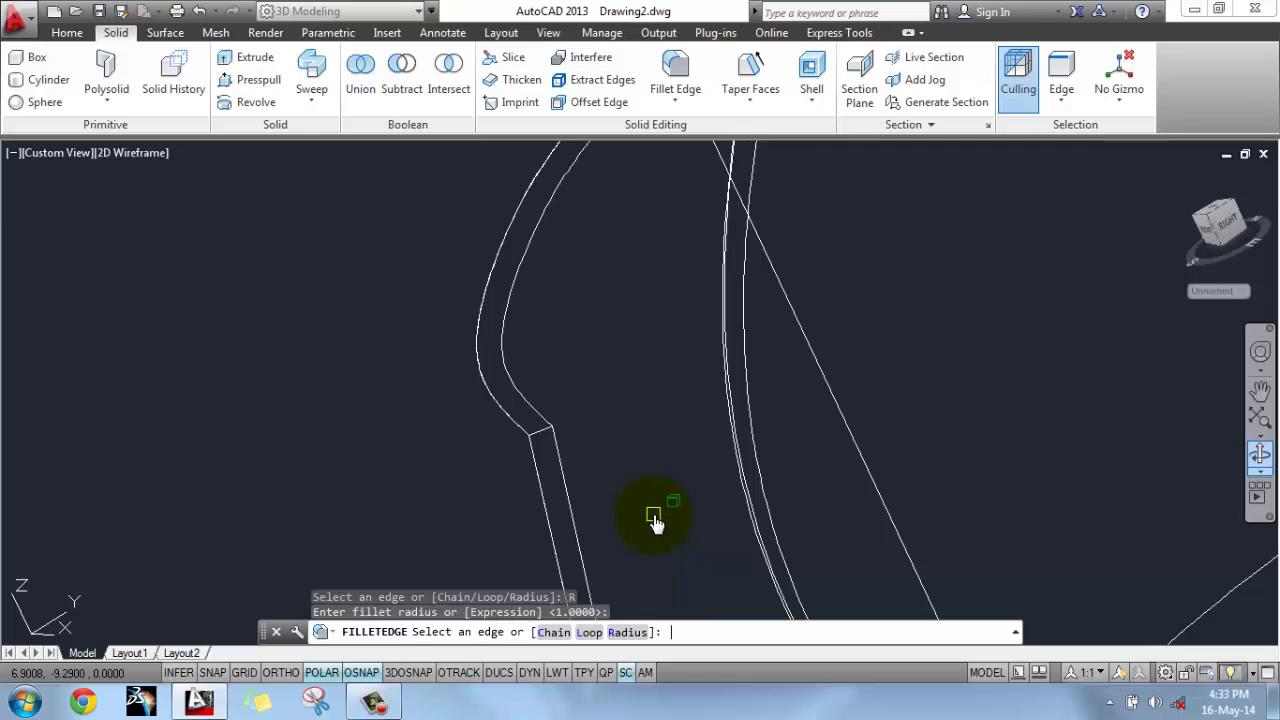
click(543, 433)
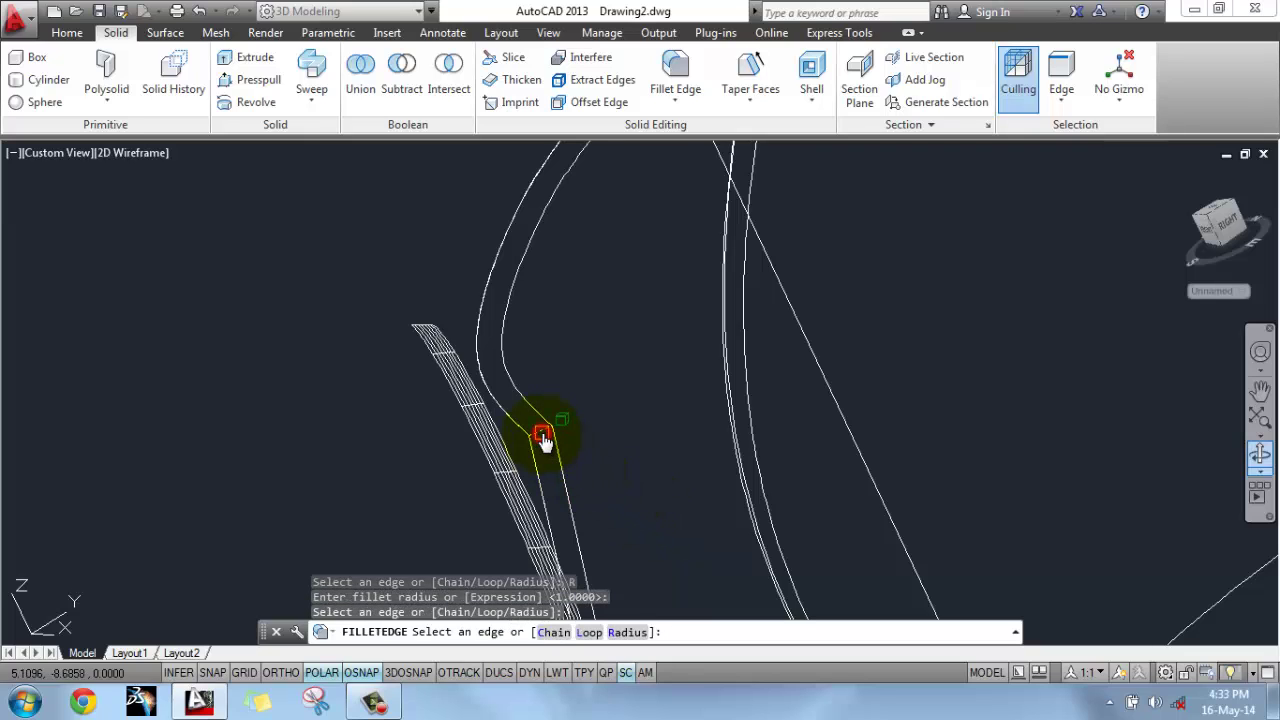
key(Return)
shift+middle_drag(591, 371, 1204, 489)
Step: Orbit beneath the model and fillet the blade-hub junction edge at radius 1.0
click(1260, 455)
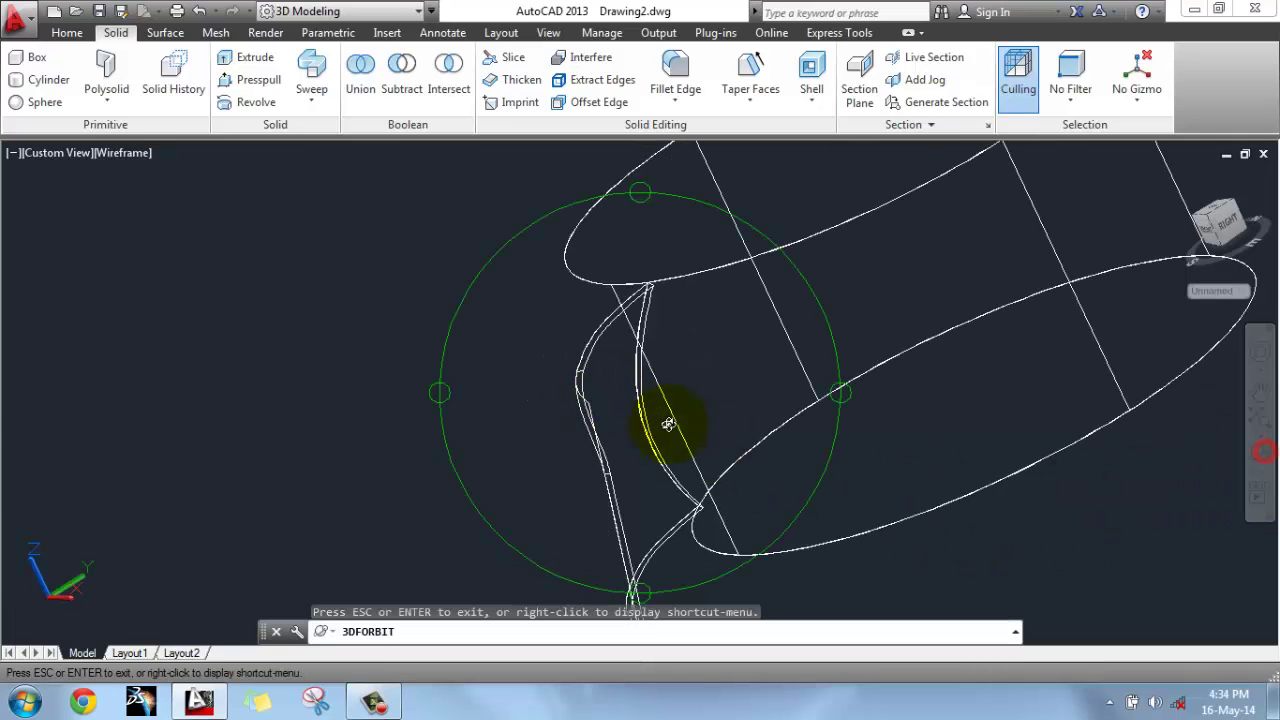
drag(657, 423, 774, 348)
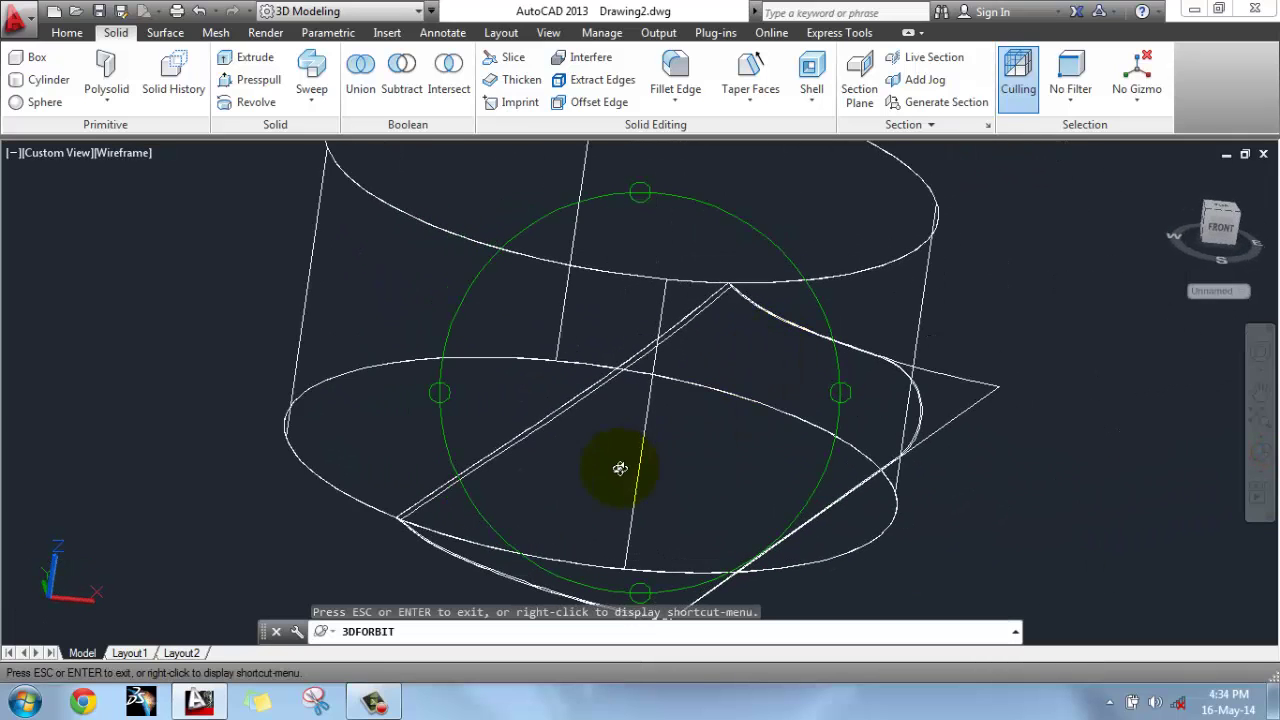
drag(620, 465, 757, 256)
right_click(757, 256)
click(757, 256)
click(676, 68)
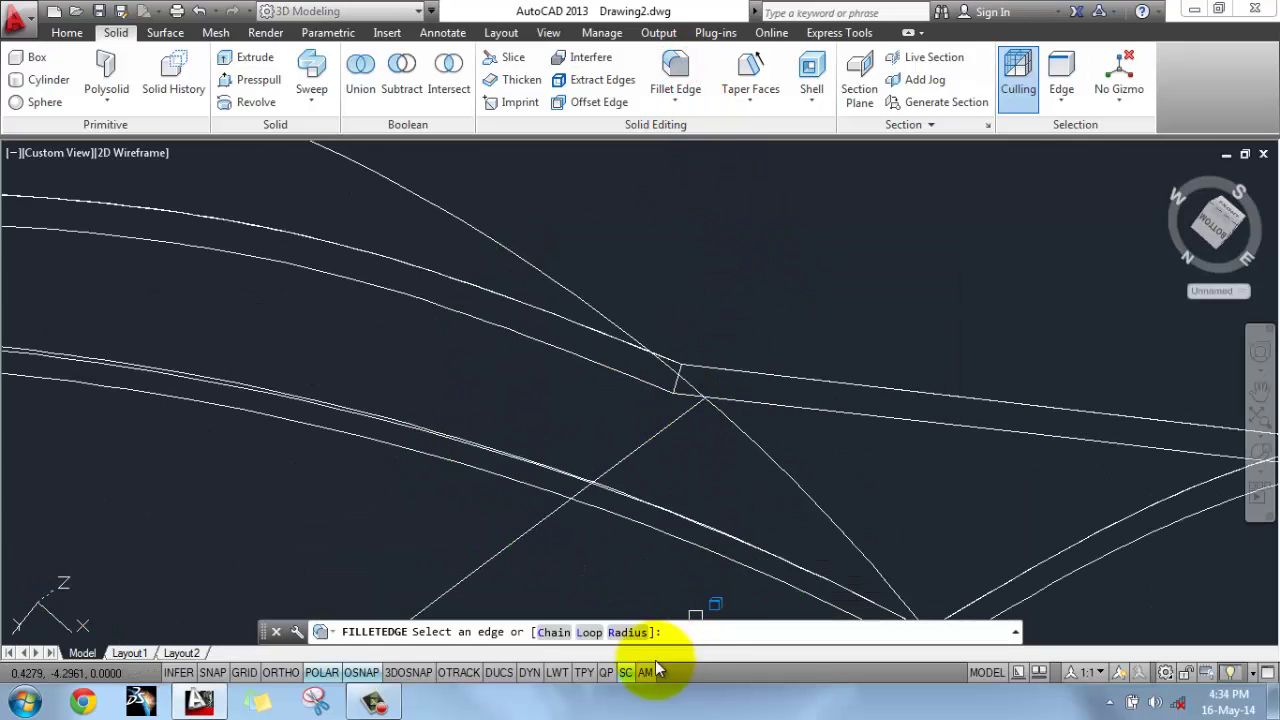
click(627, 632)
key(Return)
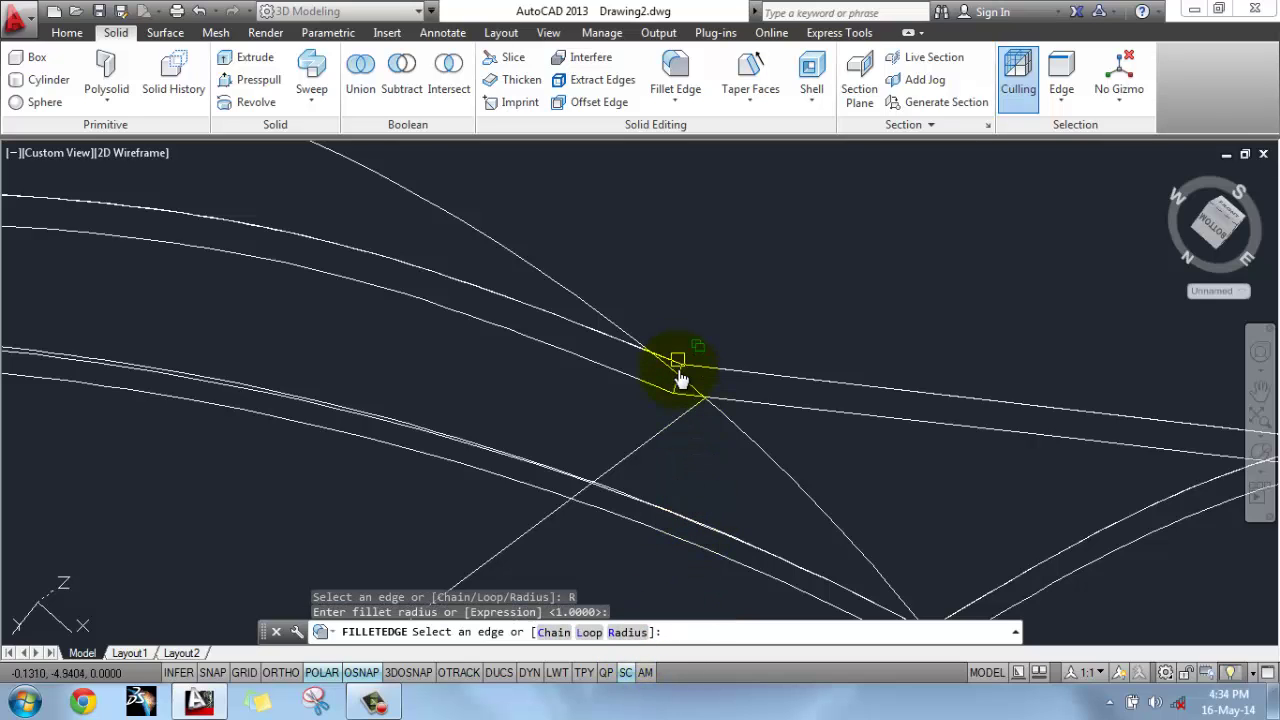
click(678, 390)
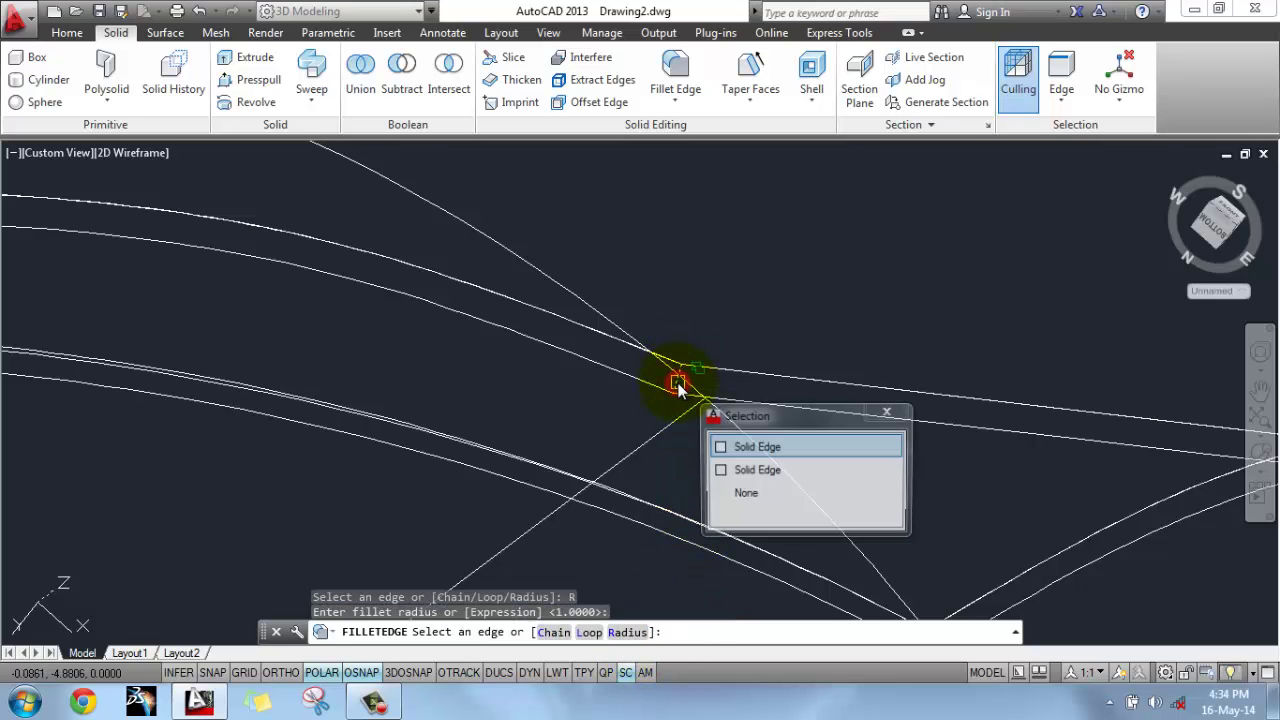
click(779, 441)
key(Return)
key(Return)
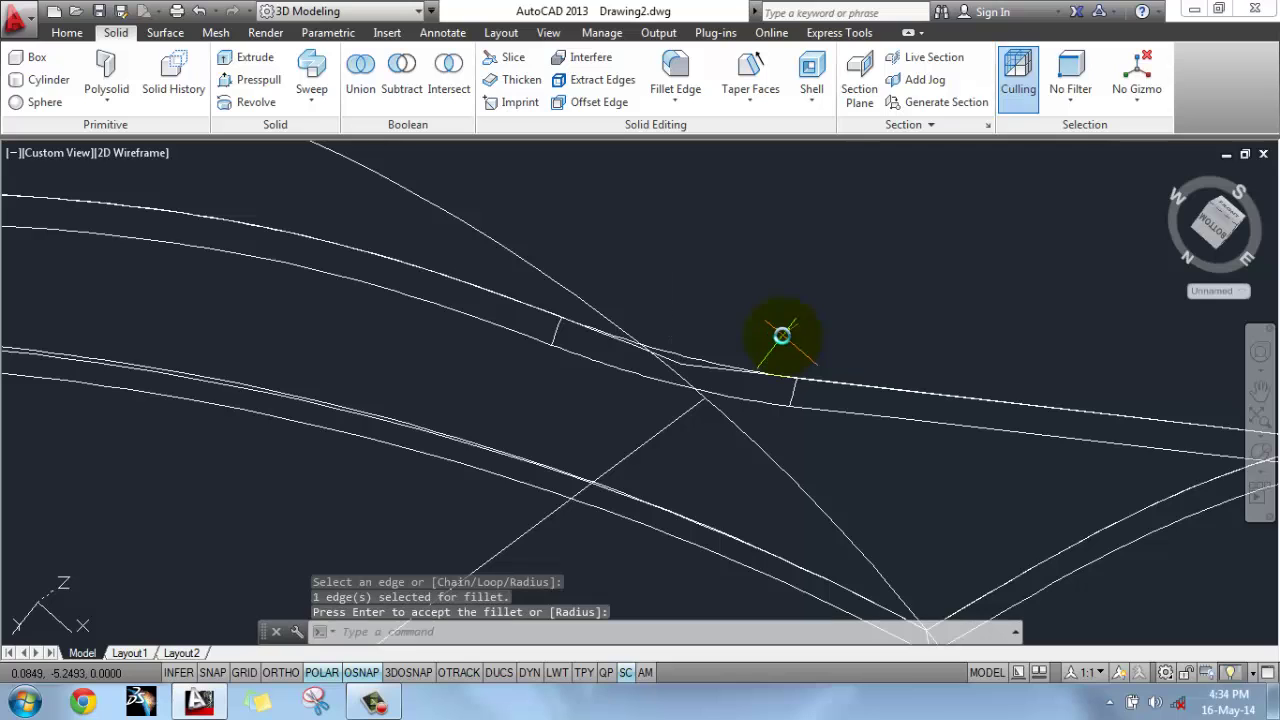
Step: Zoom out and orbit the filleted blade toward a top view
scroll(830, 272, down, 6)
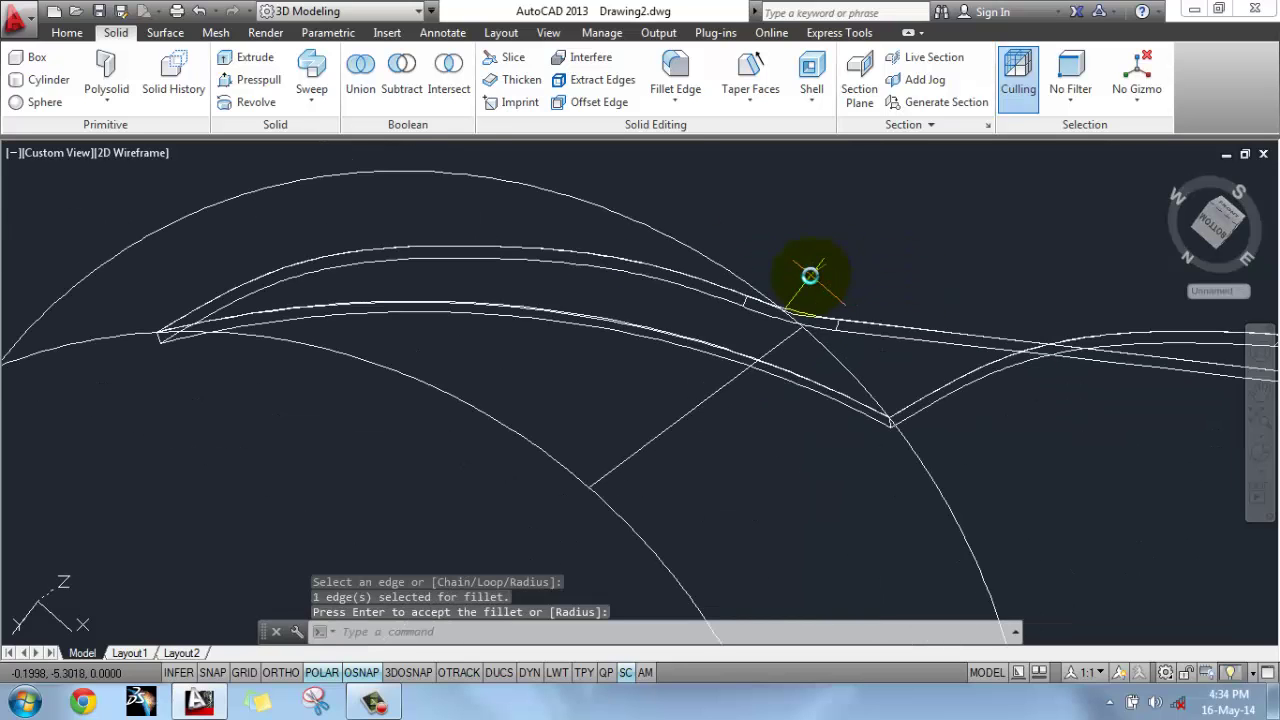
click(1262, 458)
drag(737, 263, 563, 451)
right_click(949, 253)
click(986, 268)
Step: Window-select and erase the leftover curve near the blade tip
click(922, 412)
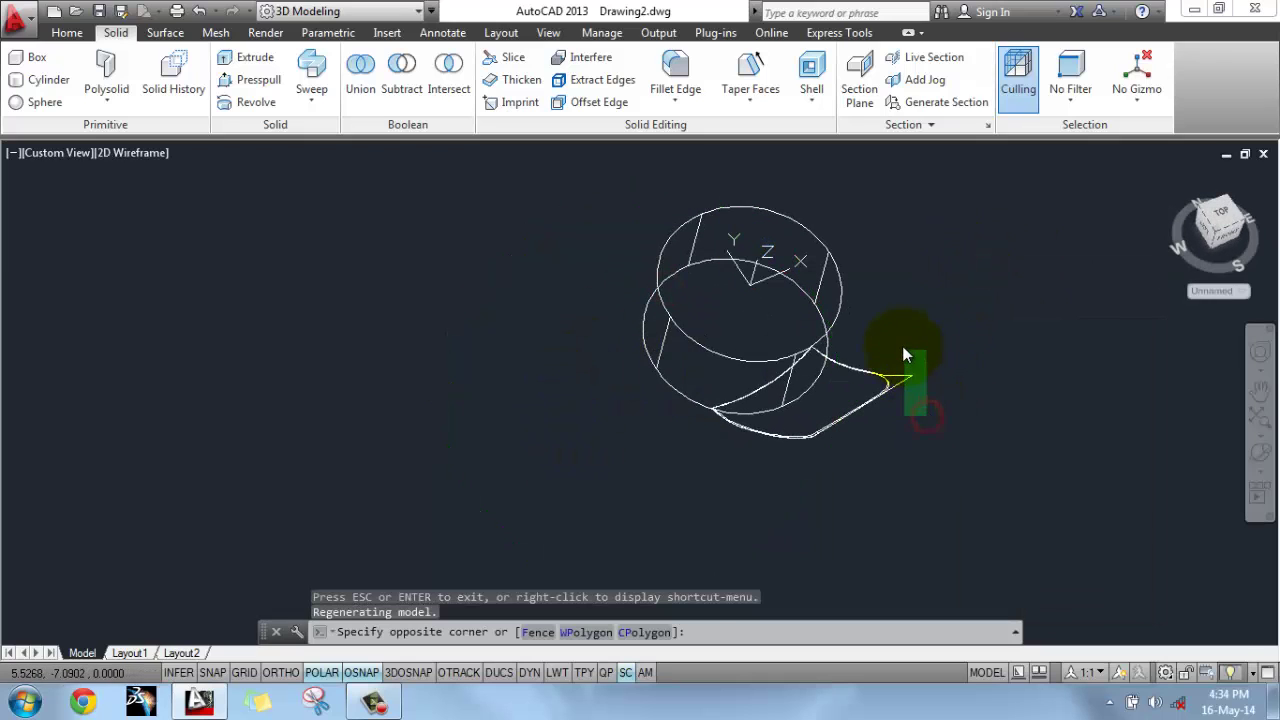
click(903, 347)
right_click(926, 285)
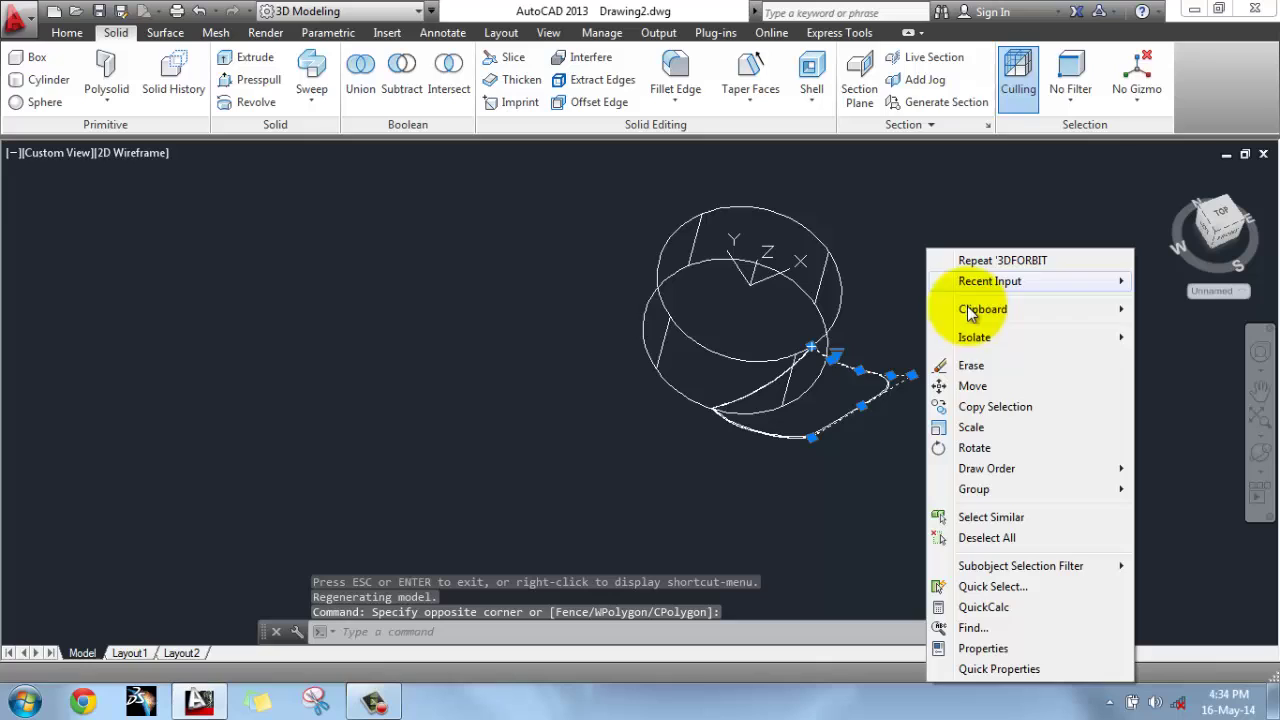
click(958, 367)
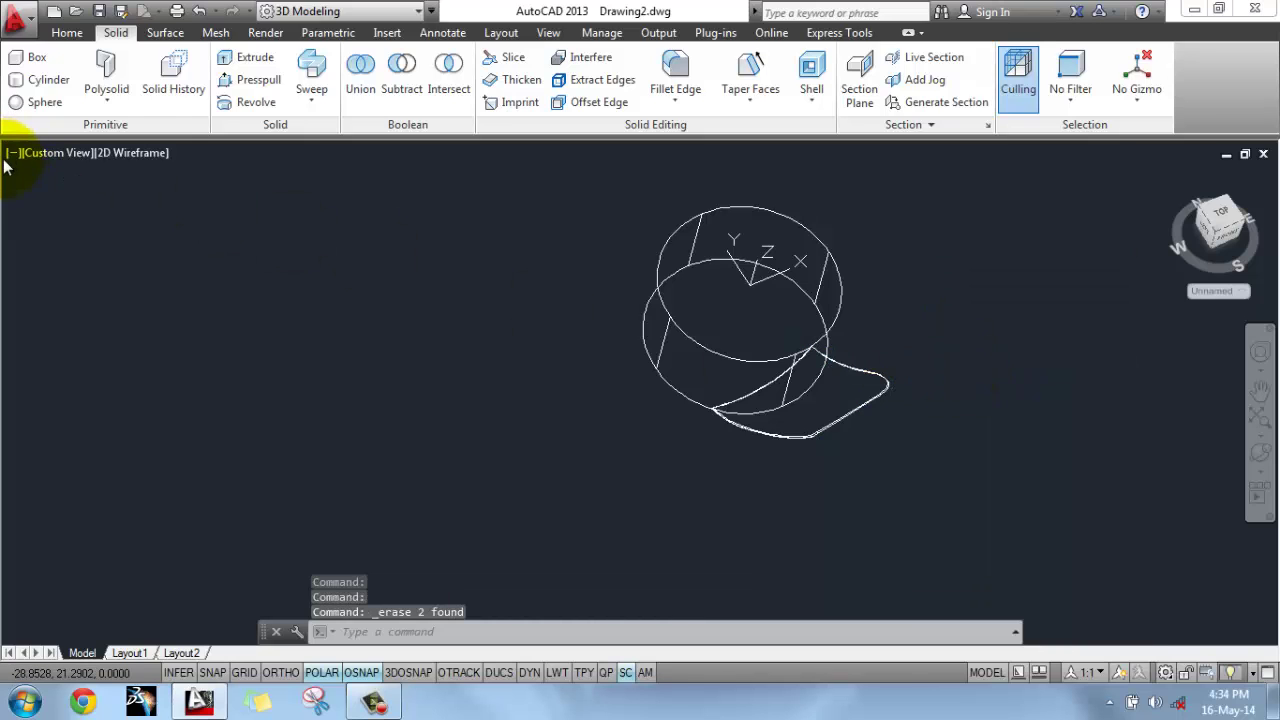
Step: Change the viewport visual style from 2D Wireframe to Shaded
click(160, 162)
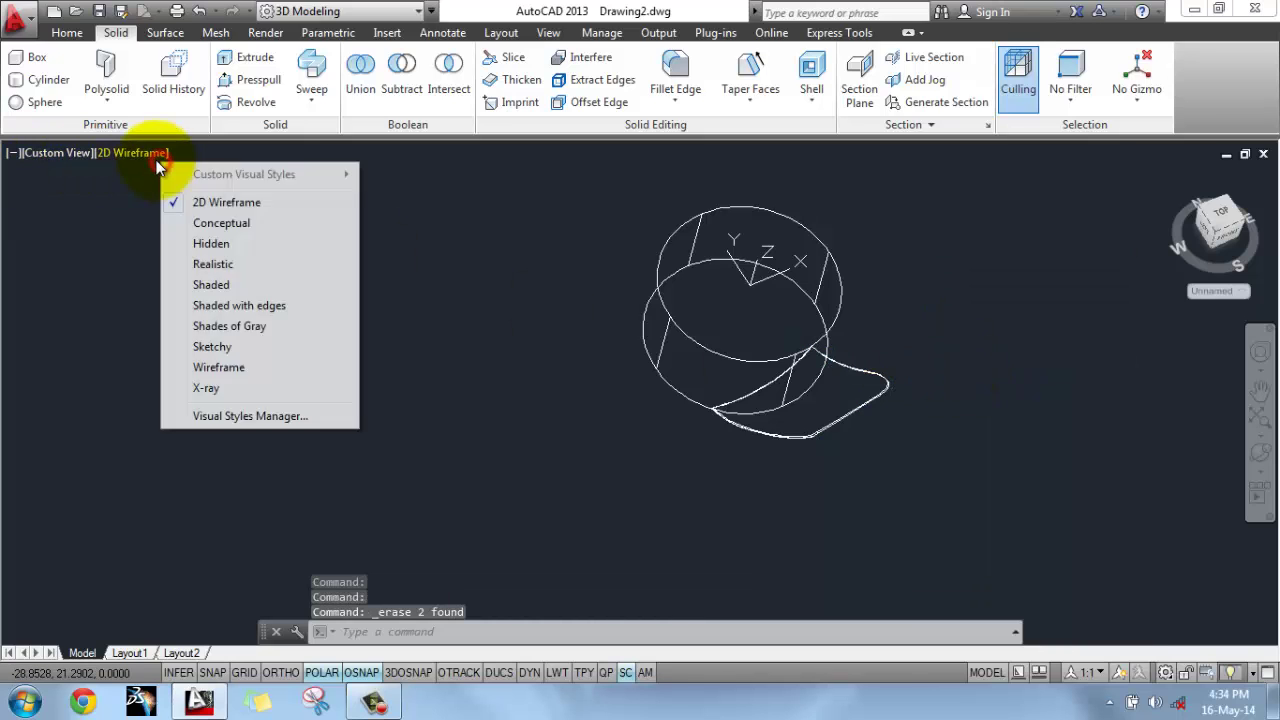
click(210, 284)
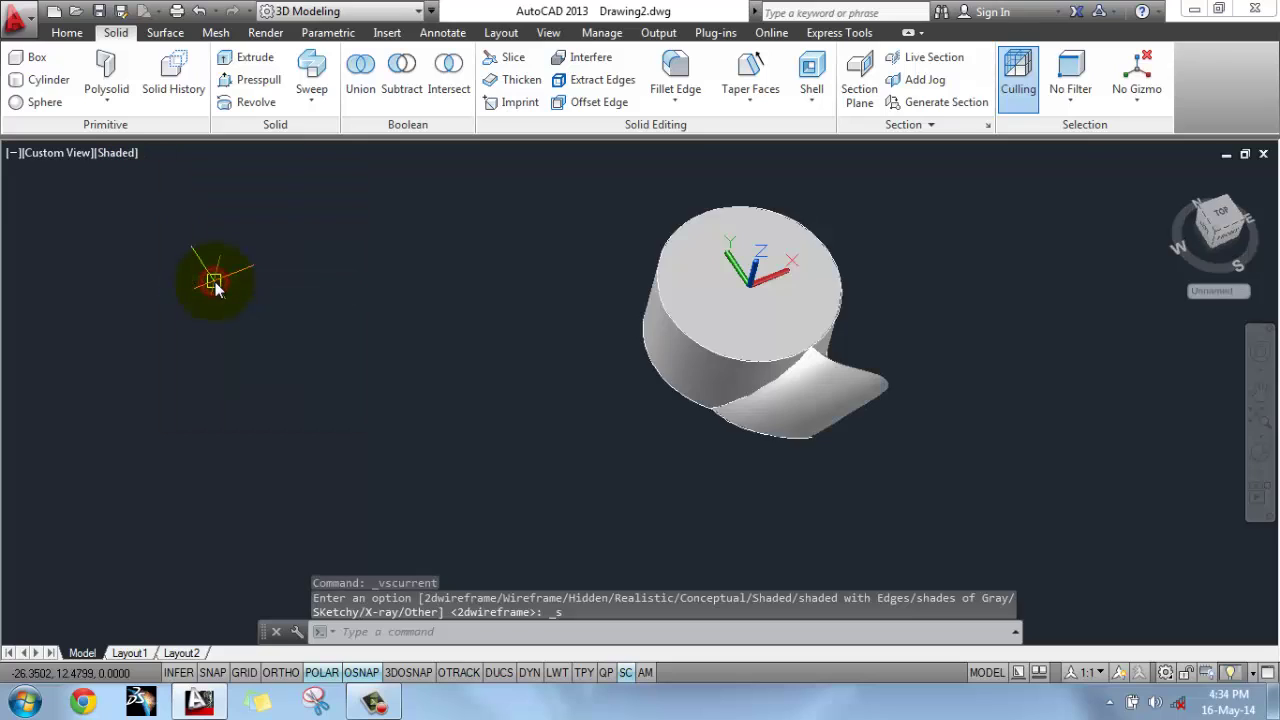
click(64, 32)
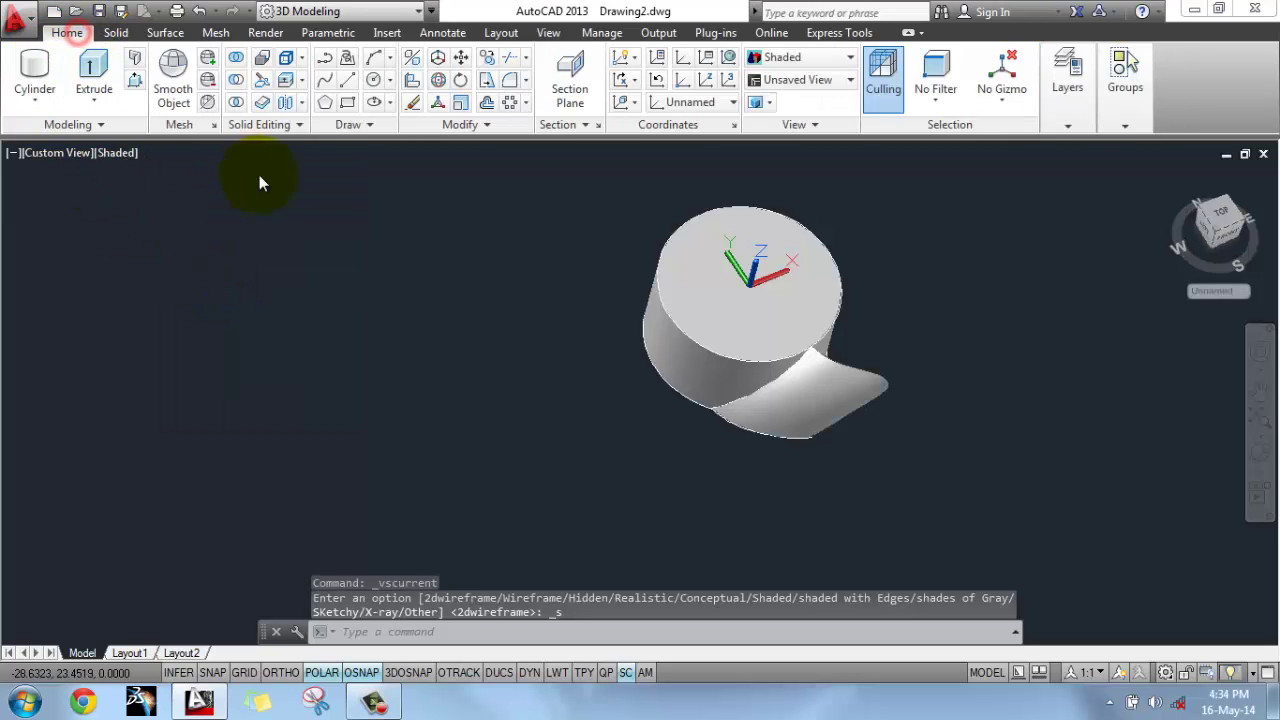
Step: Polar-array the blade around the hub centre as 9 items, then orbit to view the fan from the side
click(522, 102)
click(527, 200)
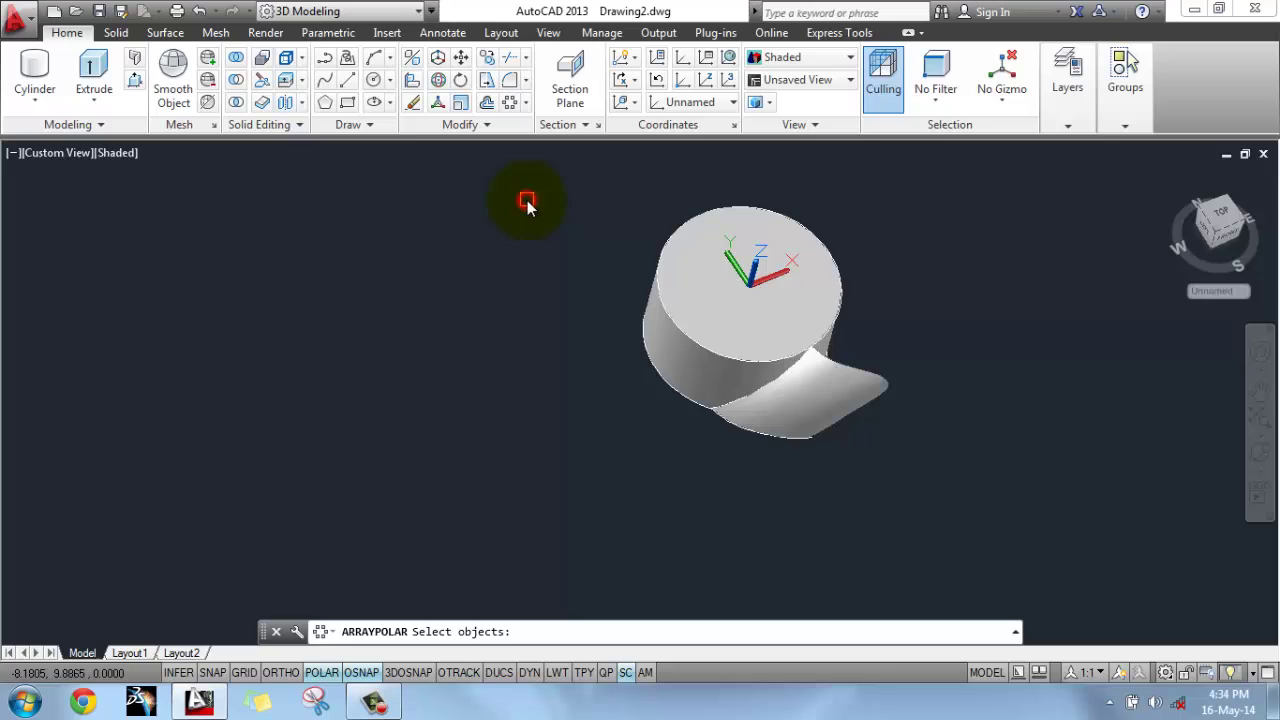
click(838, 401)
key(Return)
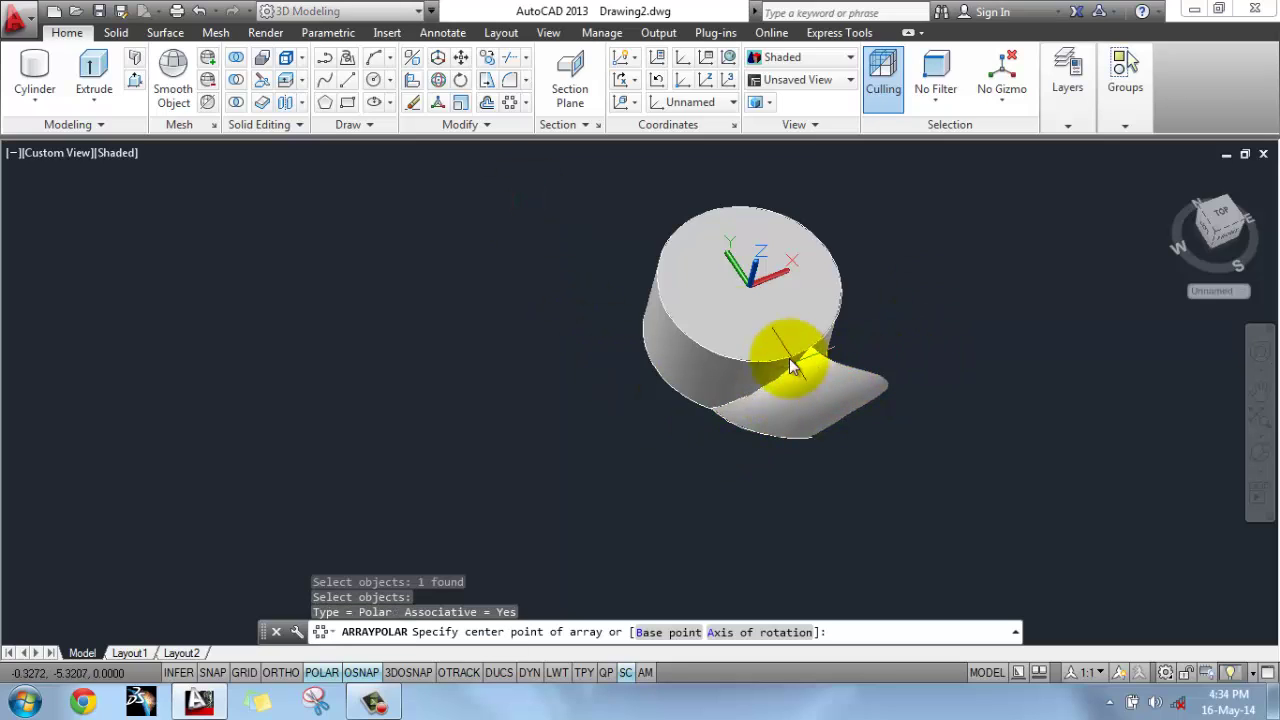
click(747, 289)
click(188, 56)
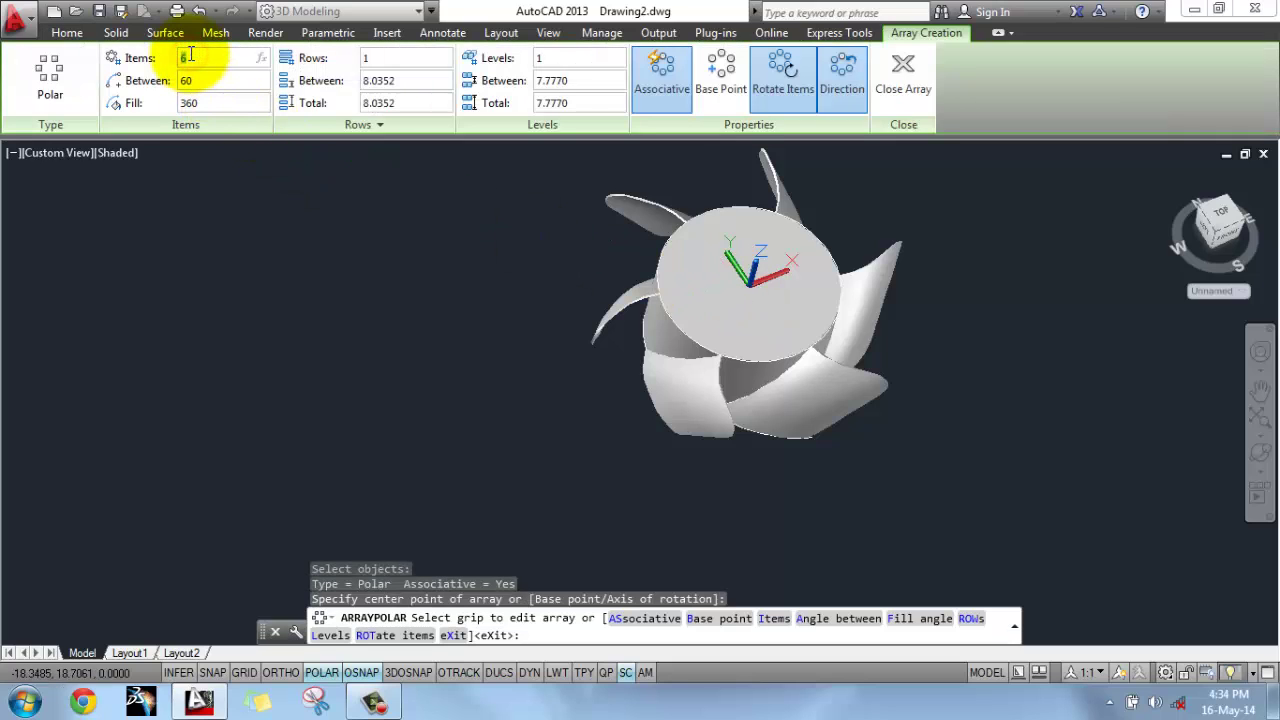
key(Return)
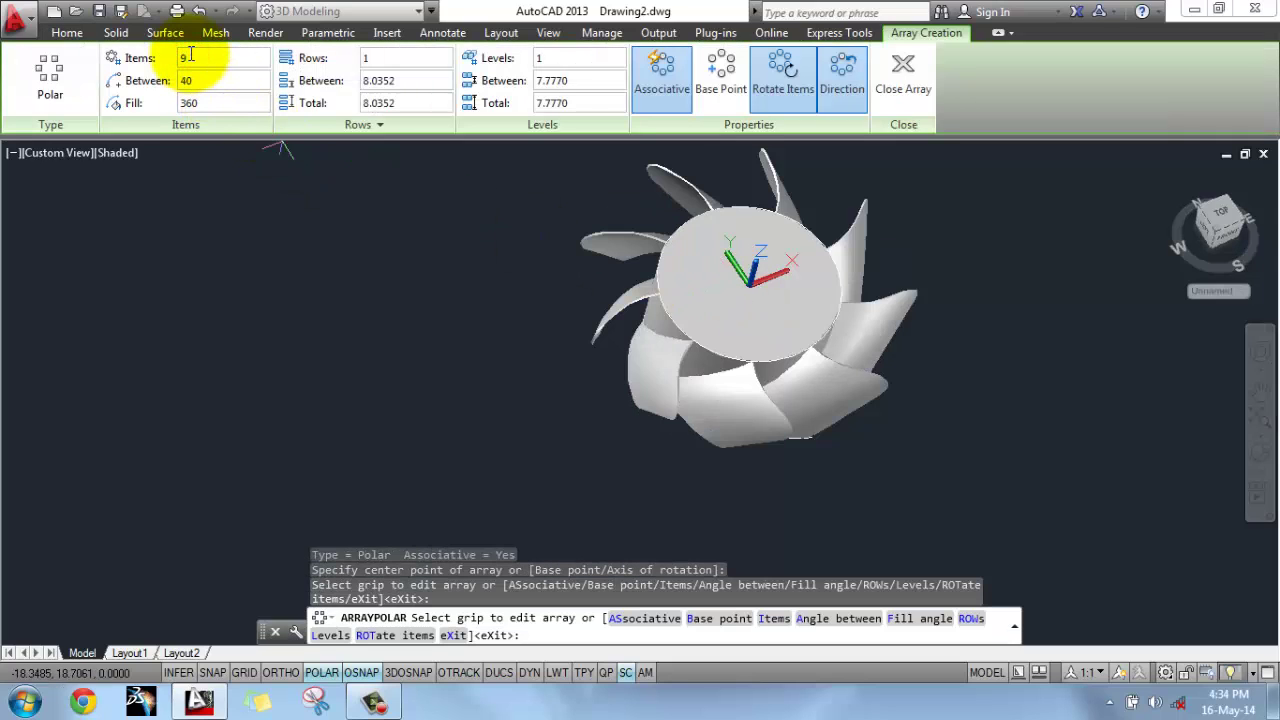
click(902, 68)
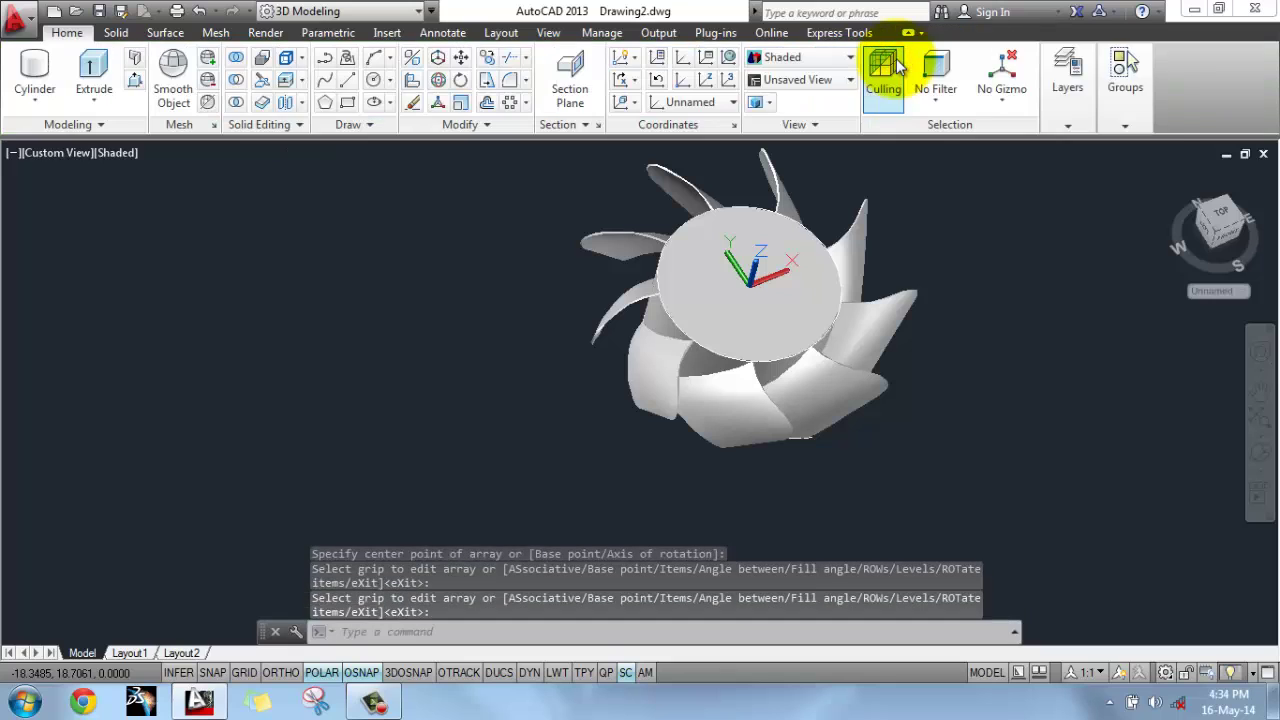
click(1260, 452)
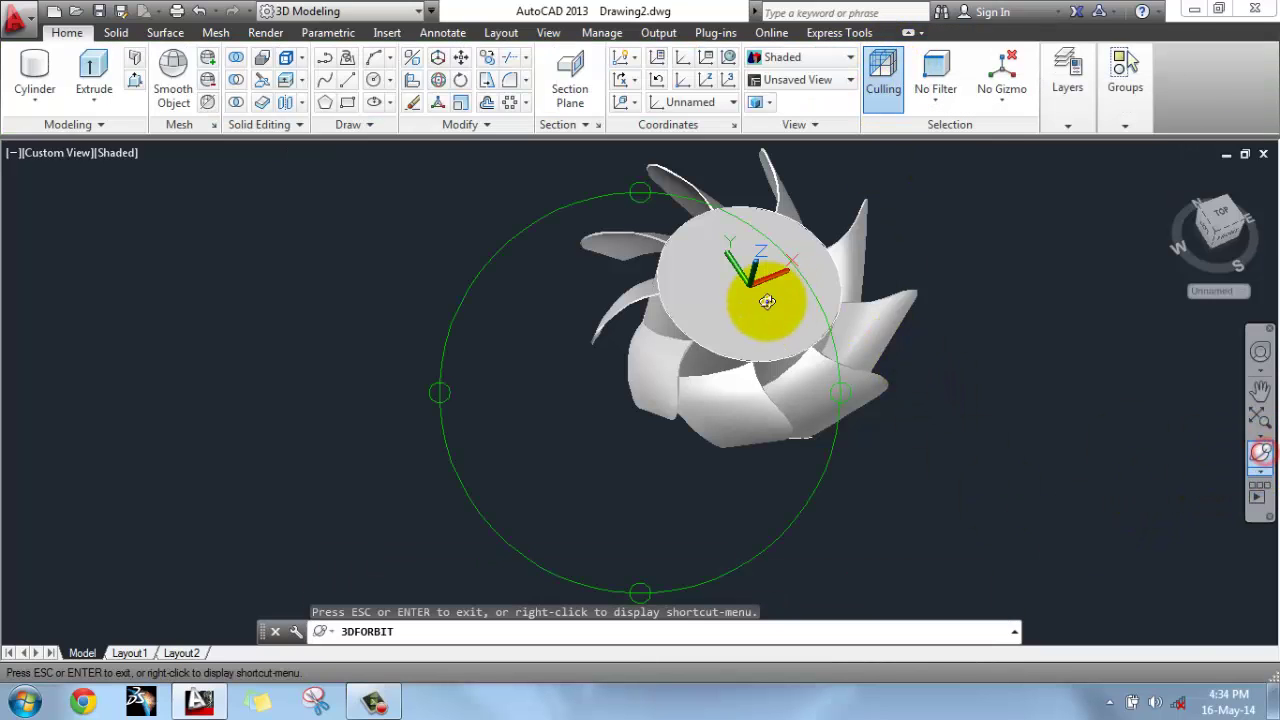
drag(764, 302, 847, 309)
Step: Extrude the hub's top face upward by 1 unit
right_click(846, 286)
click(872, 290)
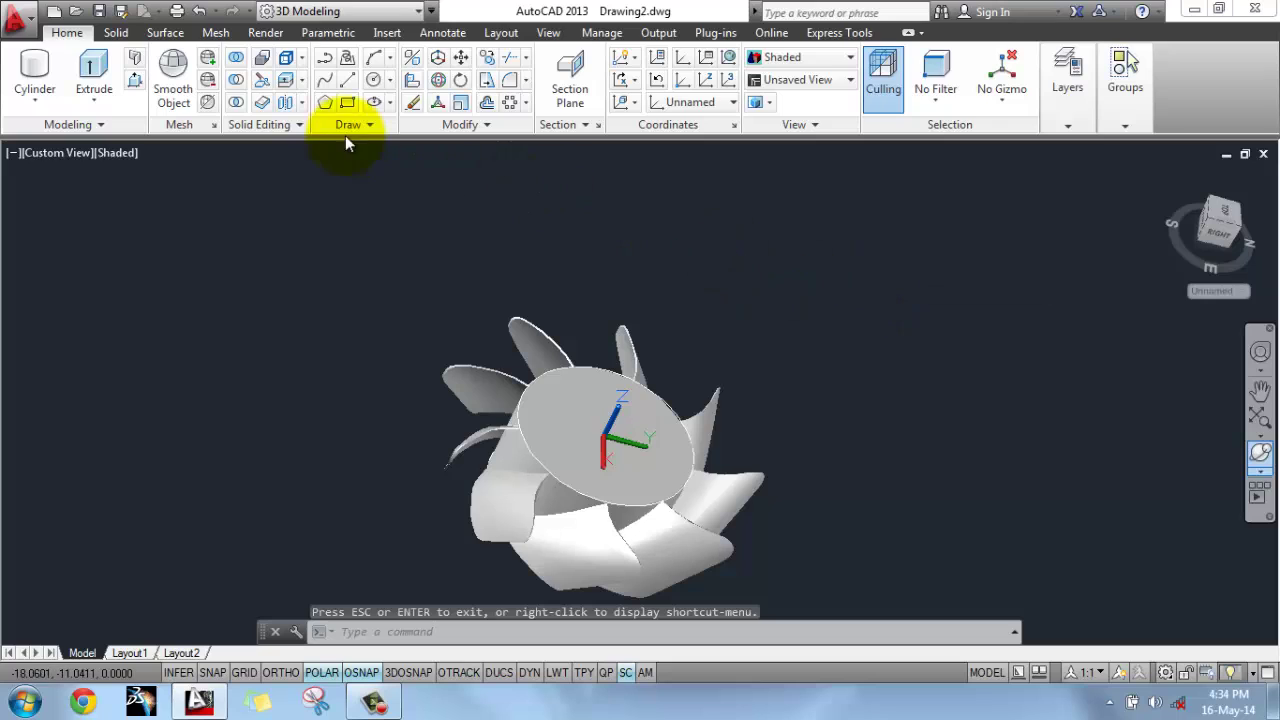
click(285, 80)
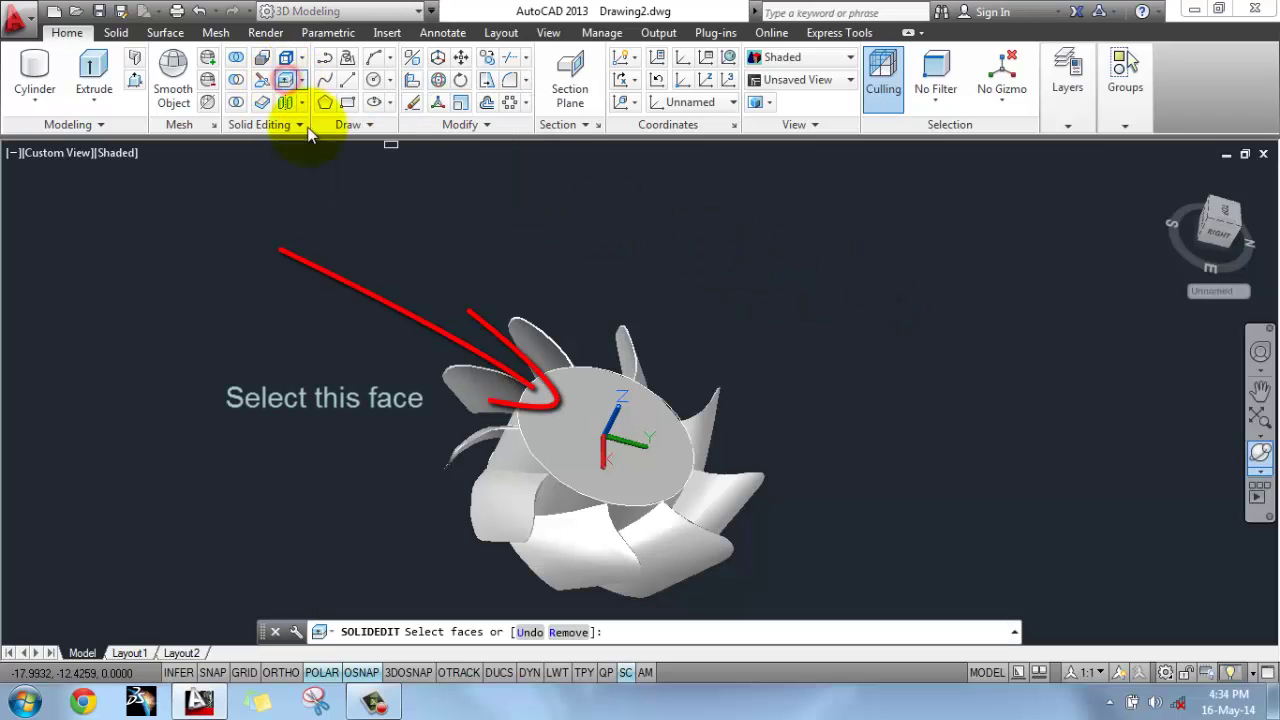
click(568, 421)
click(690, 487)
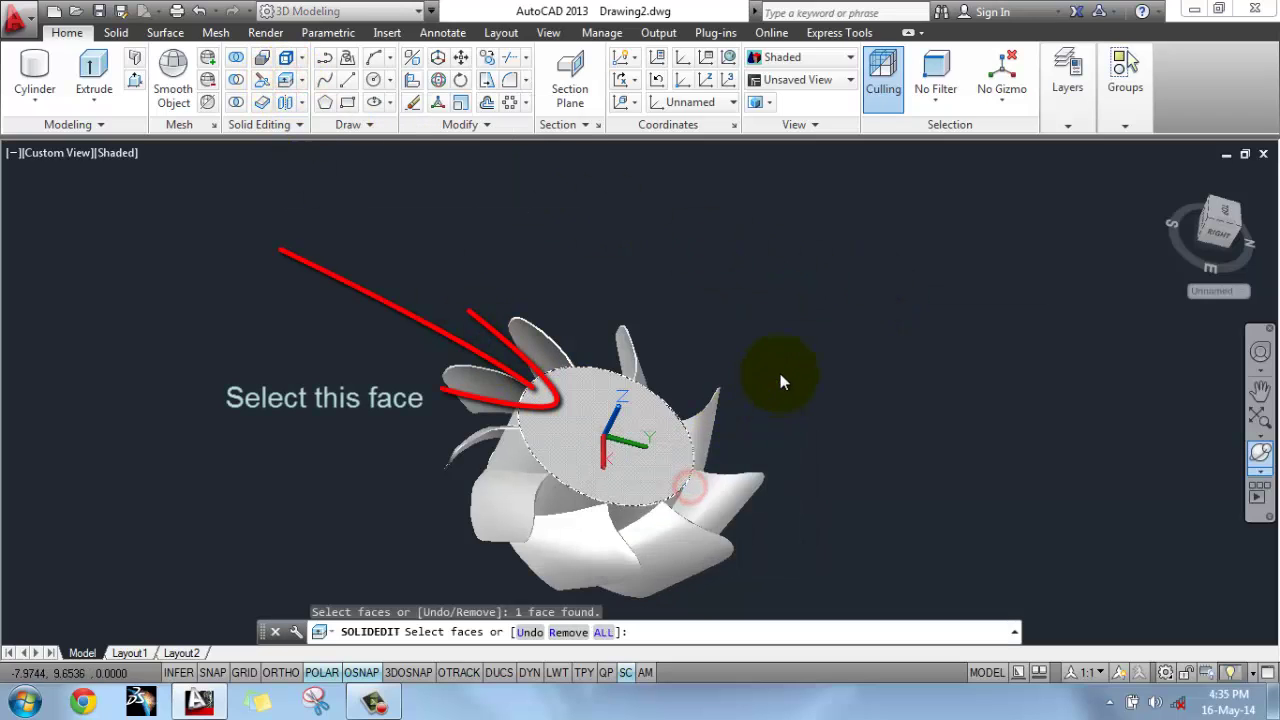
key(Return)
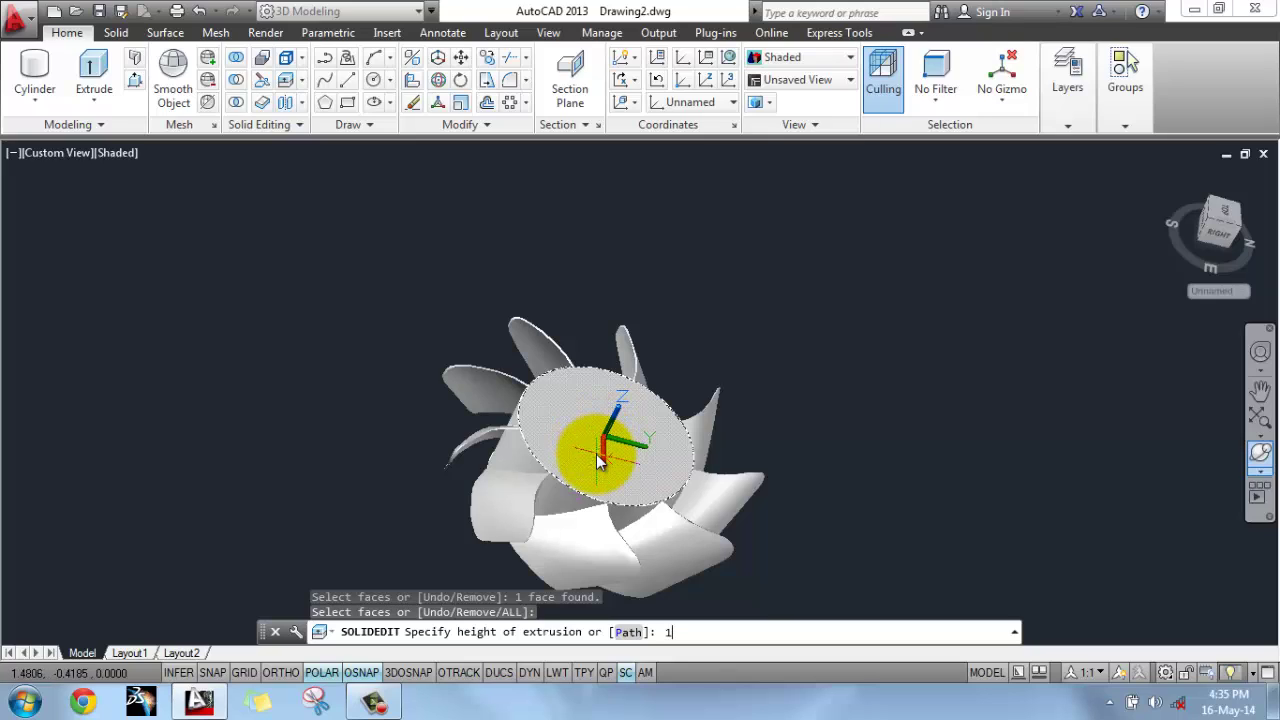
text(1)
key(Return)
key(Return)
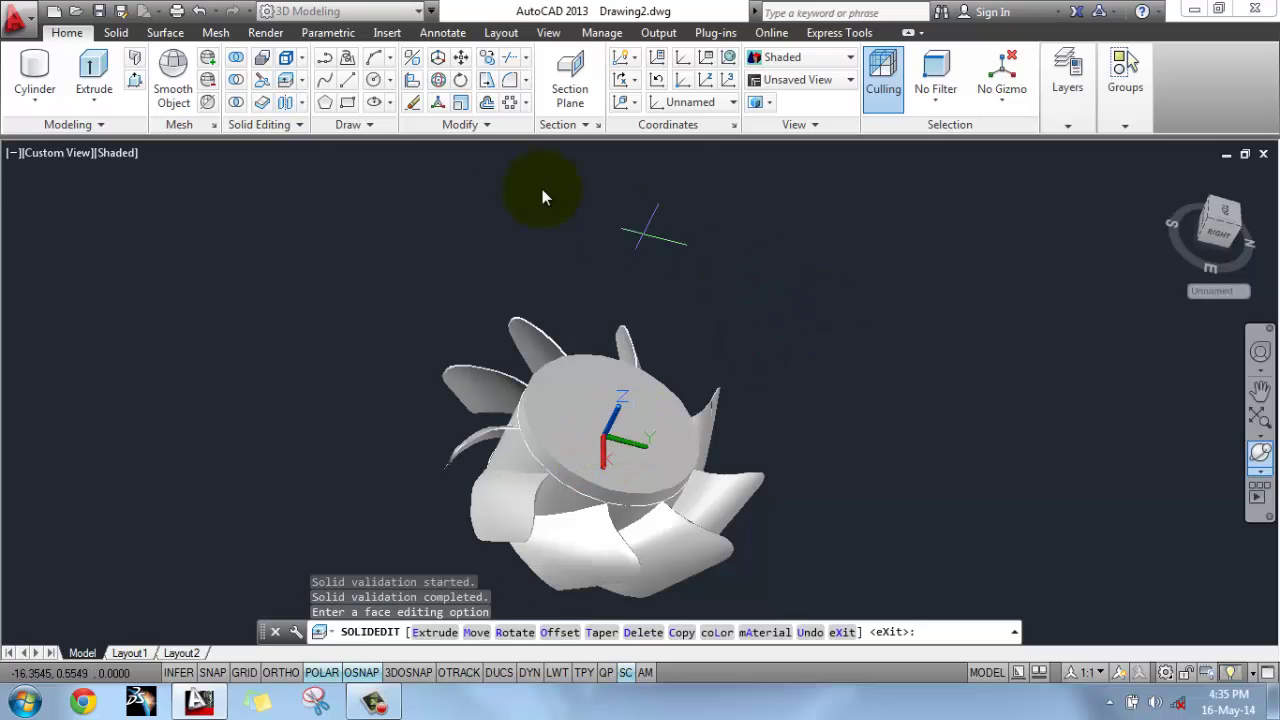
Step: Fillet the hub's top rim edge with radius 1
click(115, 33)
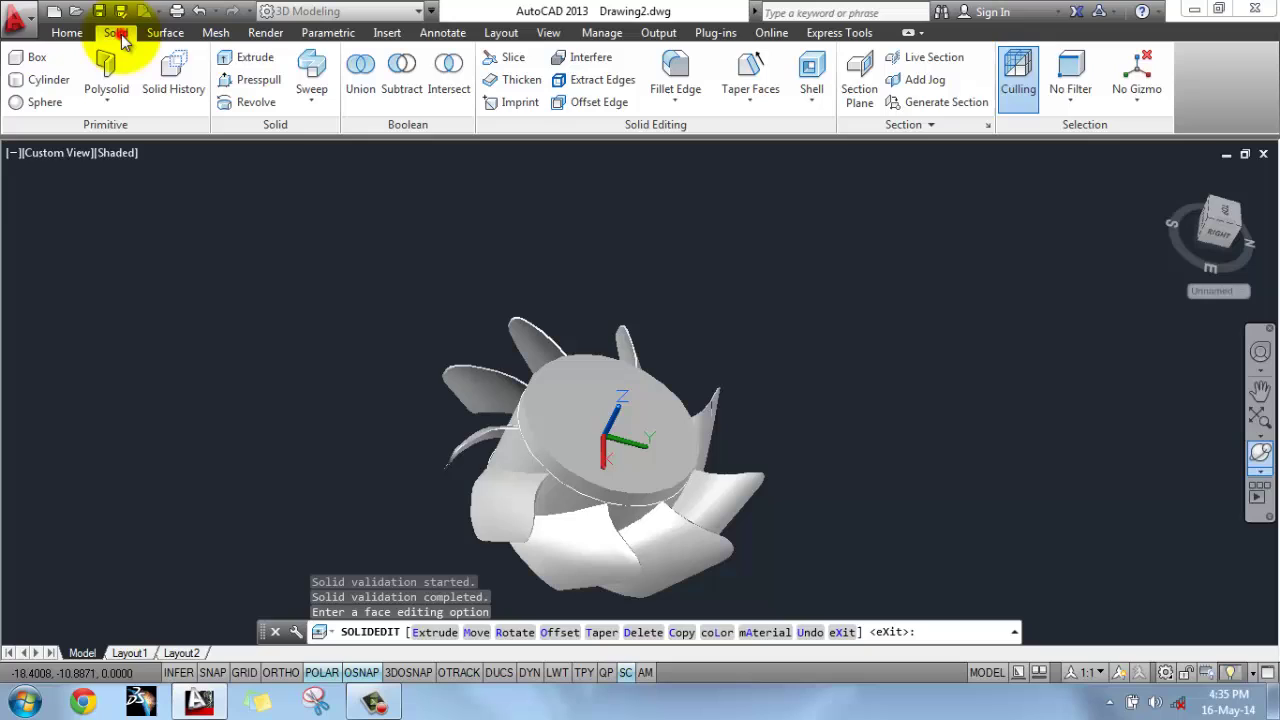
click(678, 68)
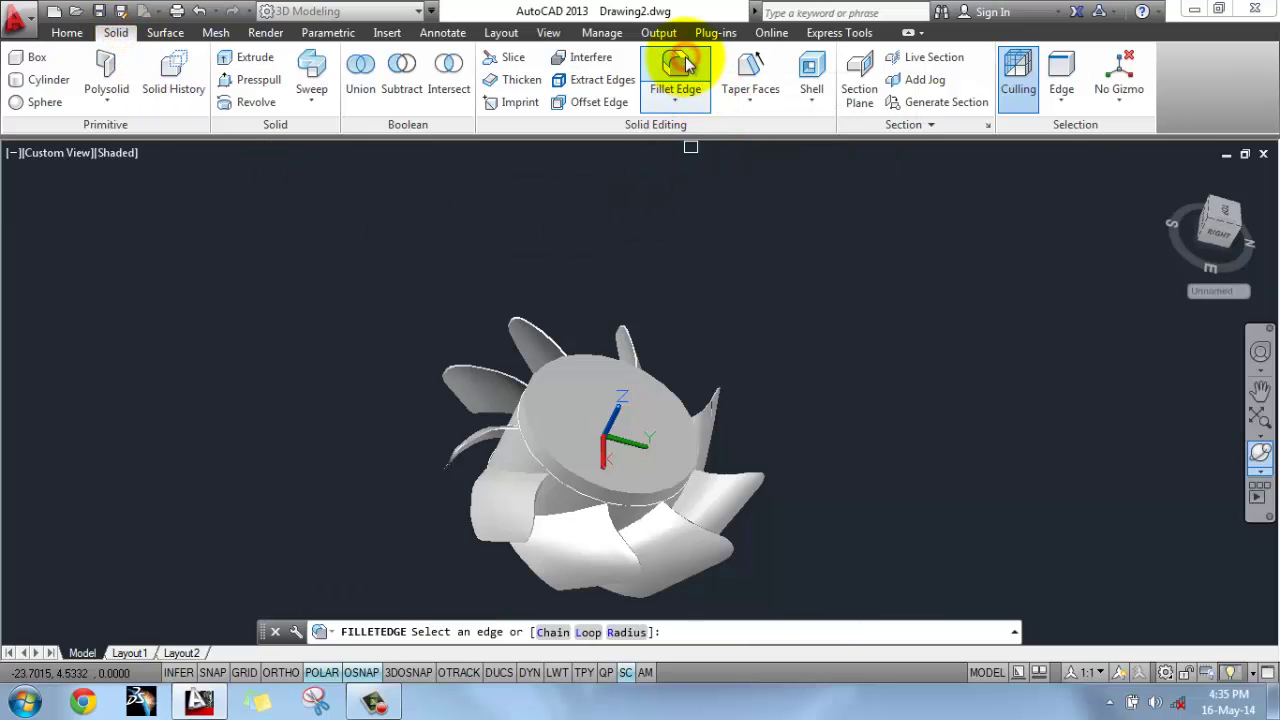
click(533, 432)
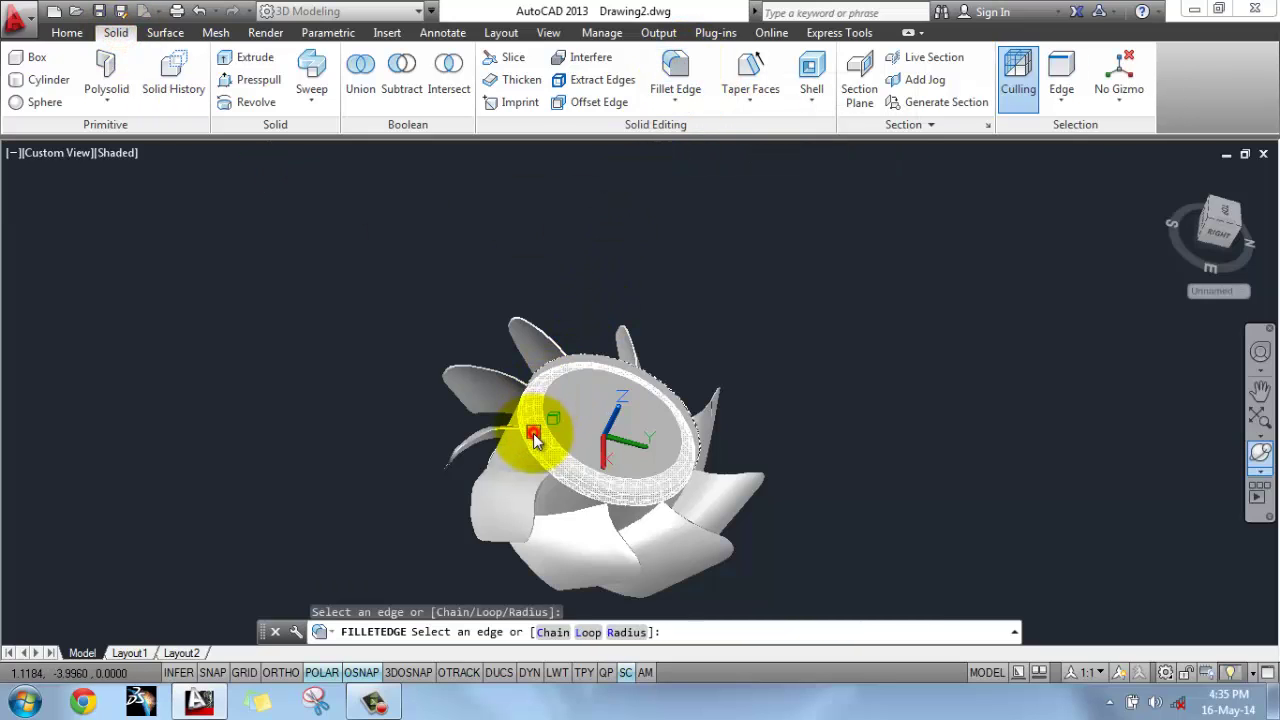
click(624, 633)
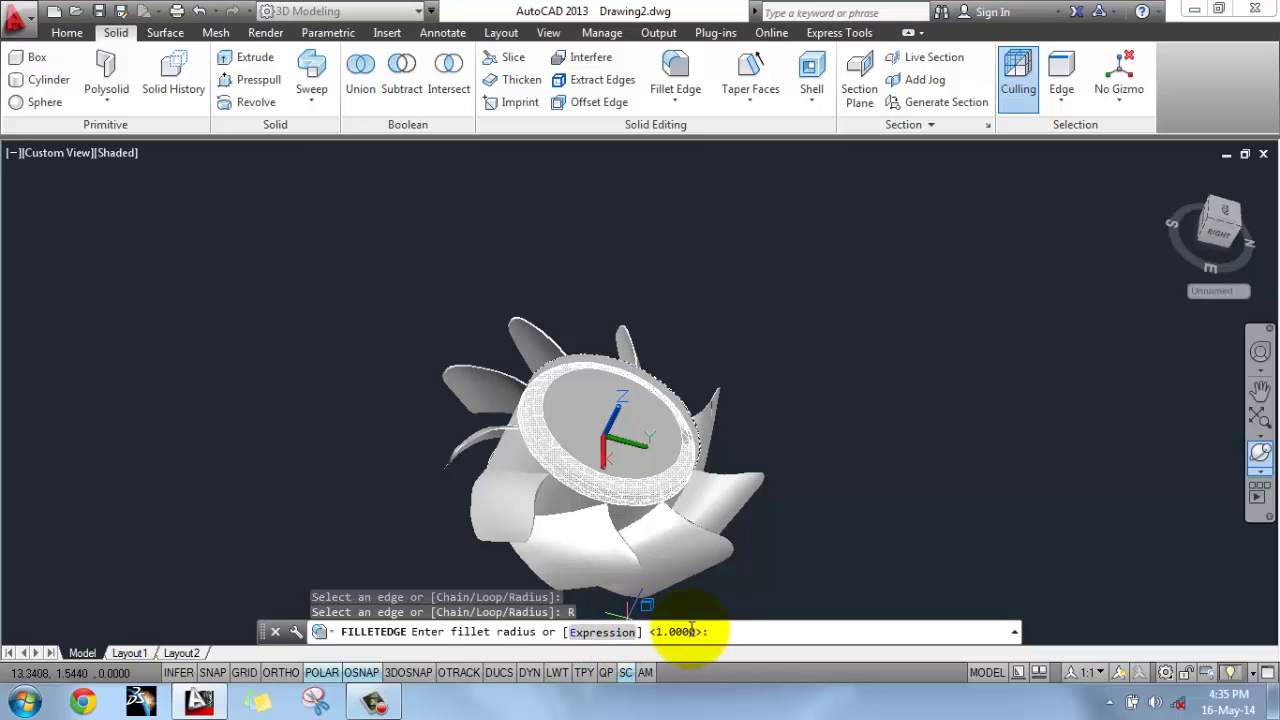
right_click(779, 557)
click(786, 545)
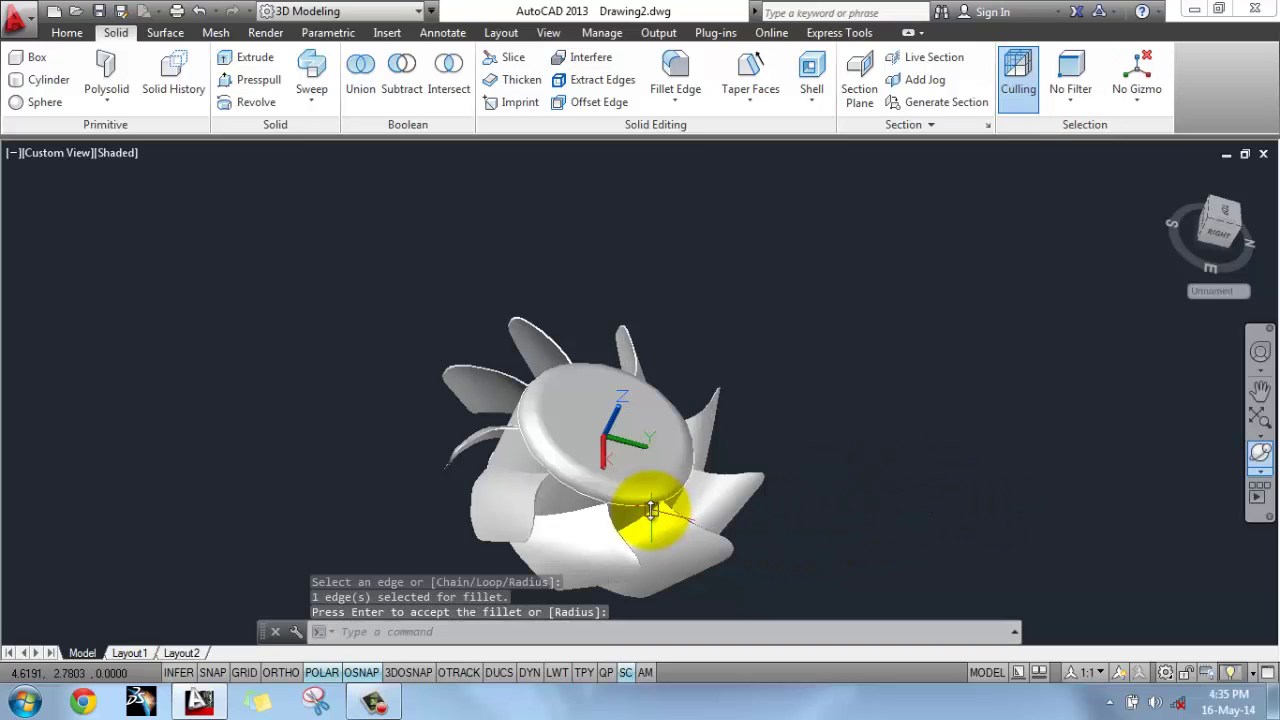
Step: Pan and orbit the fan to inspect it from another angle
middle_drag(615, 470, 647, 378)
click(1260, 453)
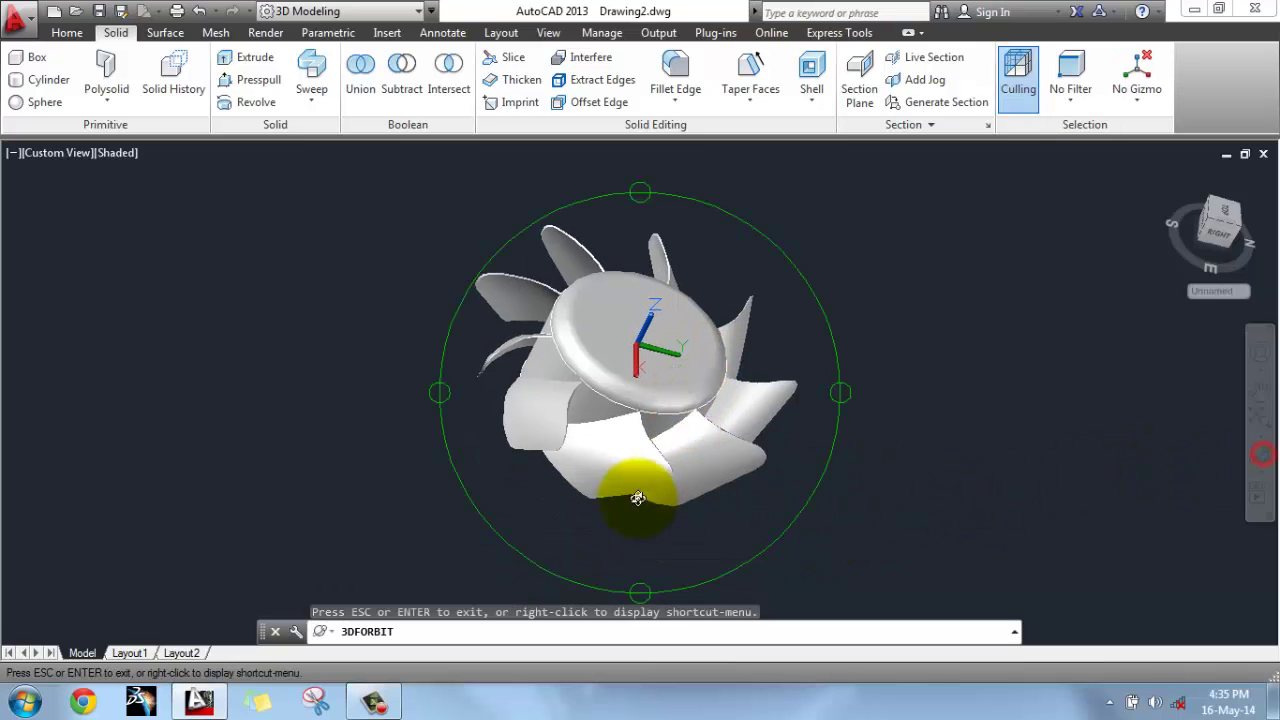
drag(623, 480, 874, 216)
Step: Turn on display of the UCS icon
right_click(874, 216)
click(917, 229)
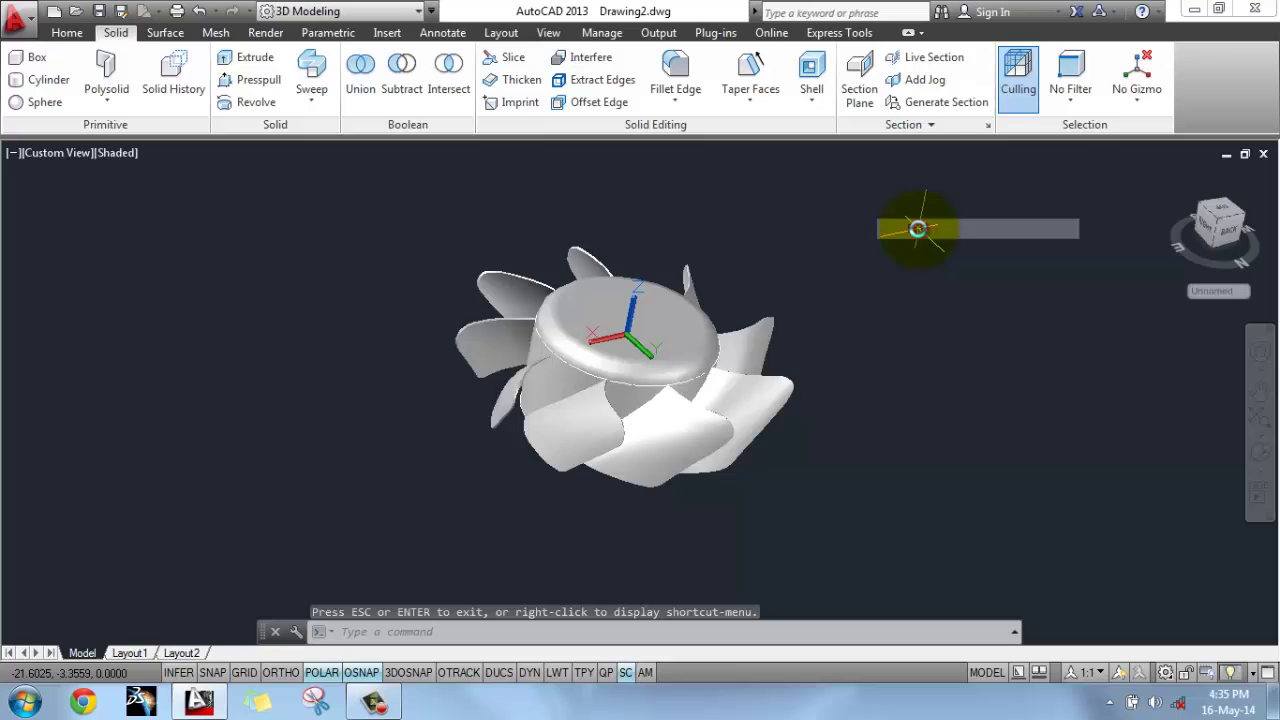
click(62, 33)
click(624, 58)
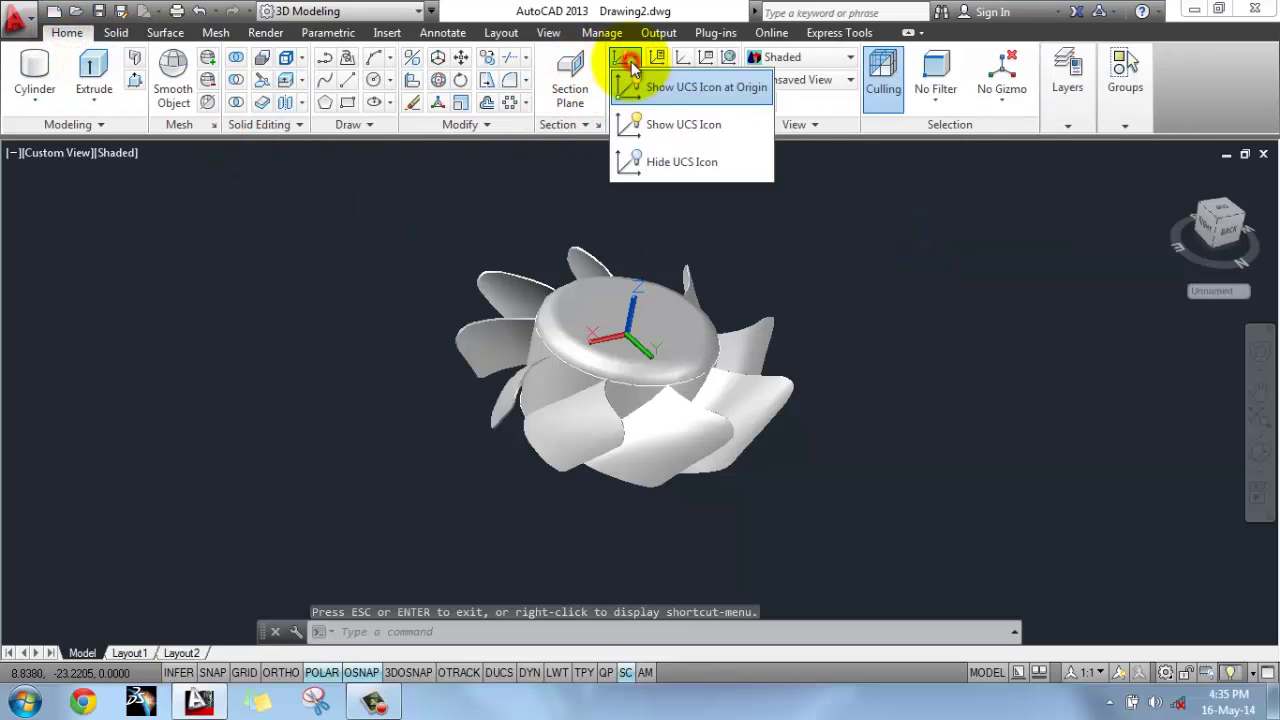
click(630, 126)
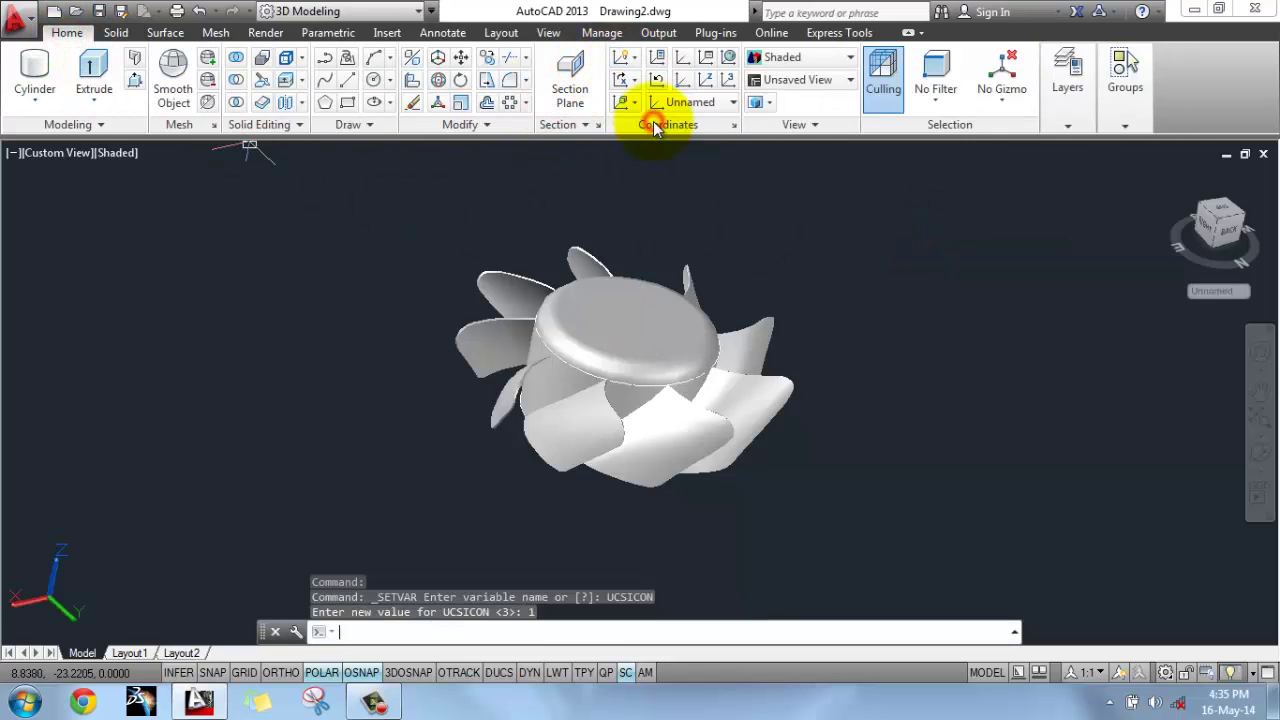
Step: Switch to the top view and align the UCS to the hub's top face
click(1225, 213)
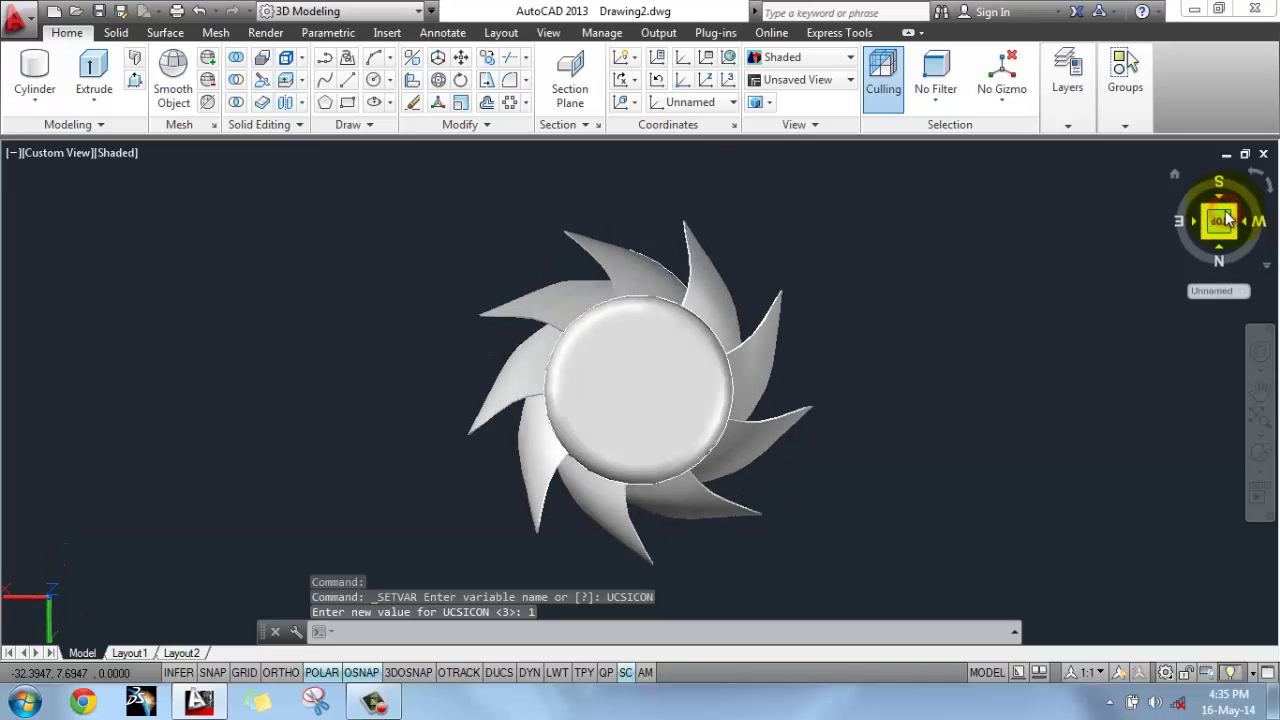
click(636, 110)
click(628, 208)
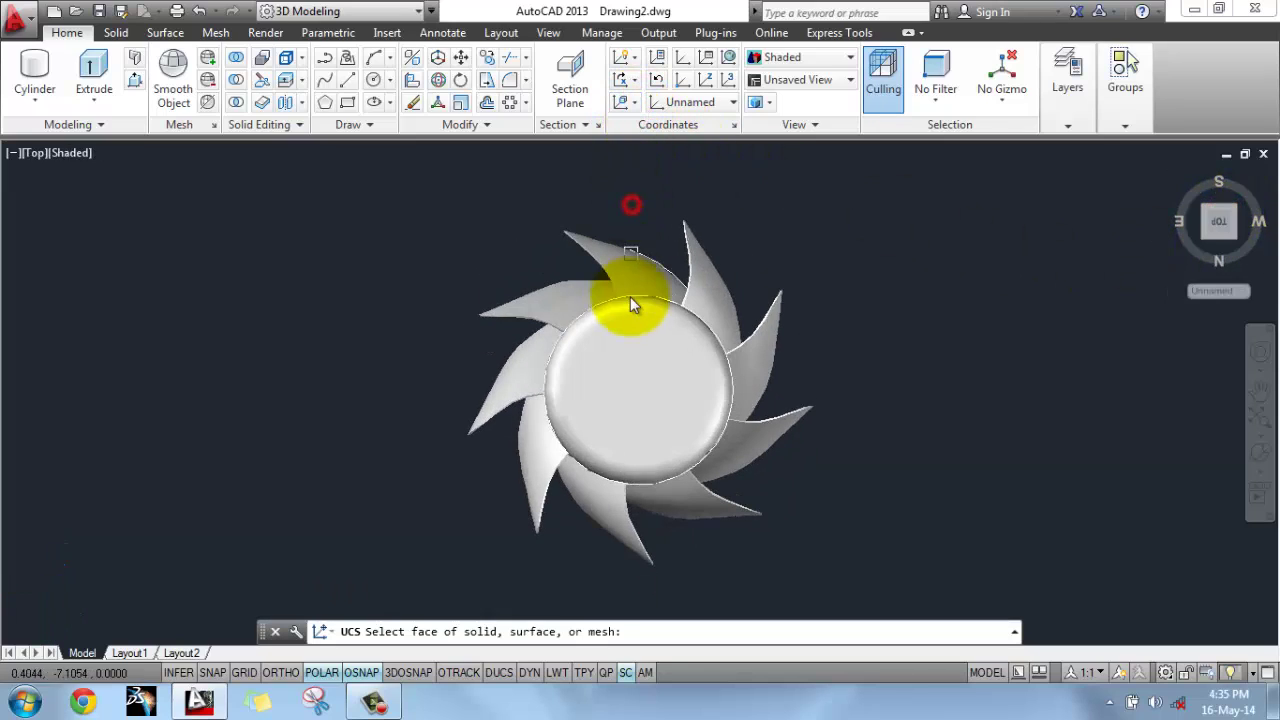
click(637, 394)
key(Return)
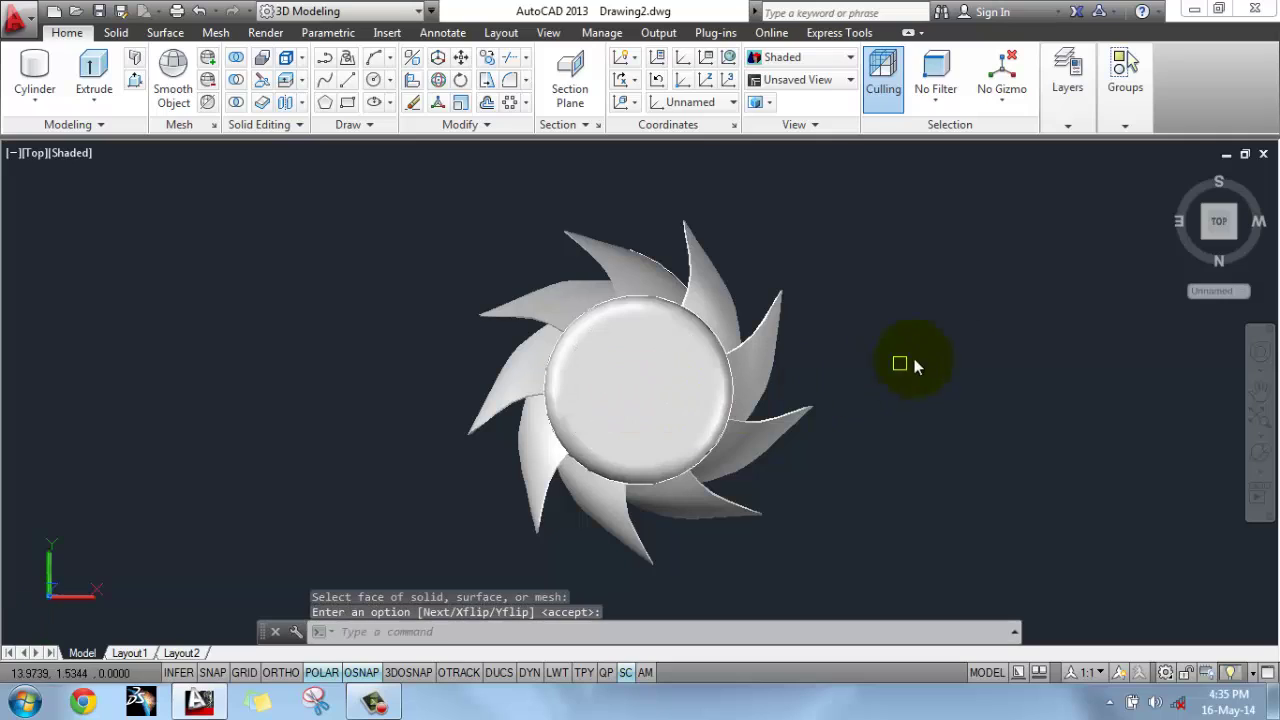
Step: Draw horizontal and vertical construction lines through the hub centre
click(352, 124)
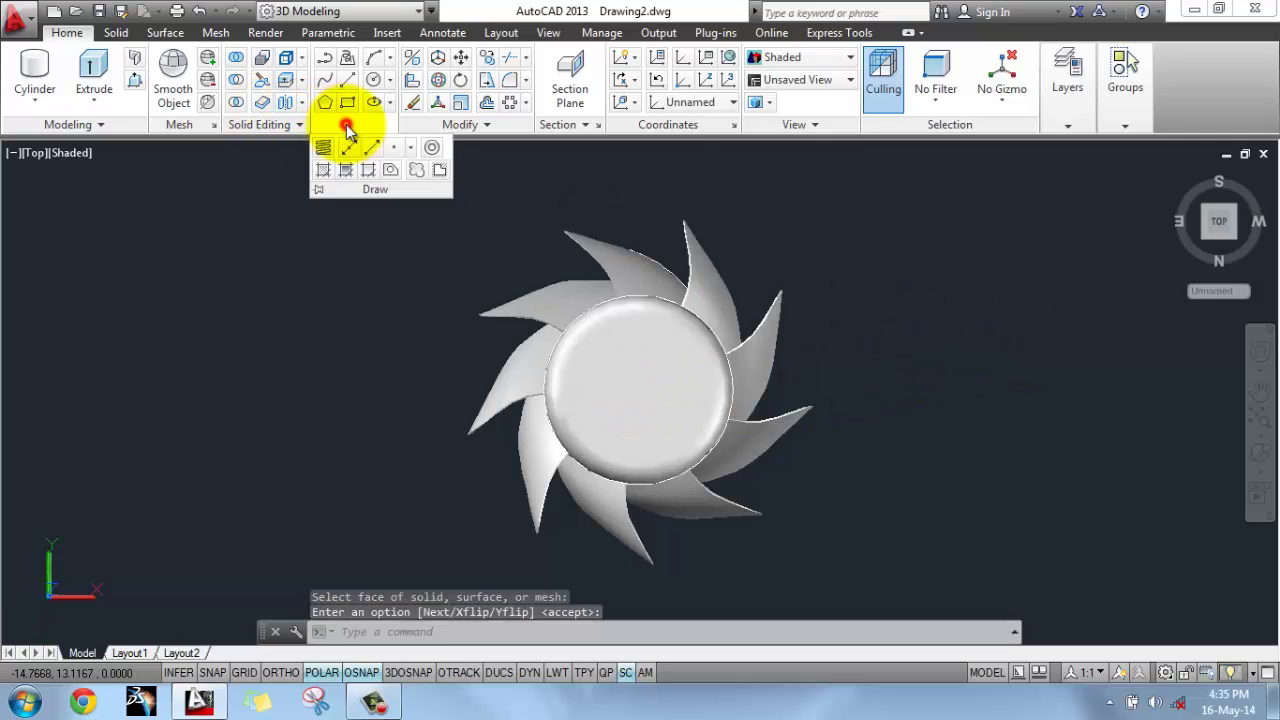
click(350, 148)
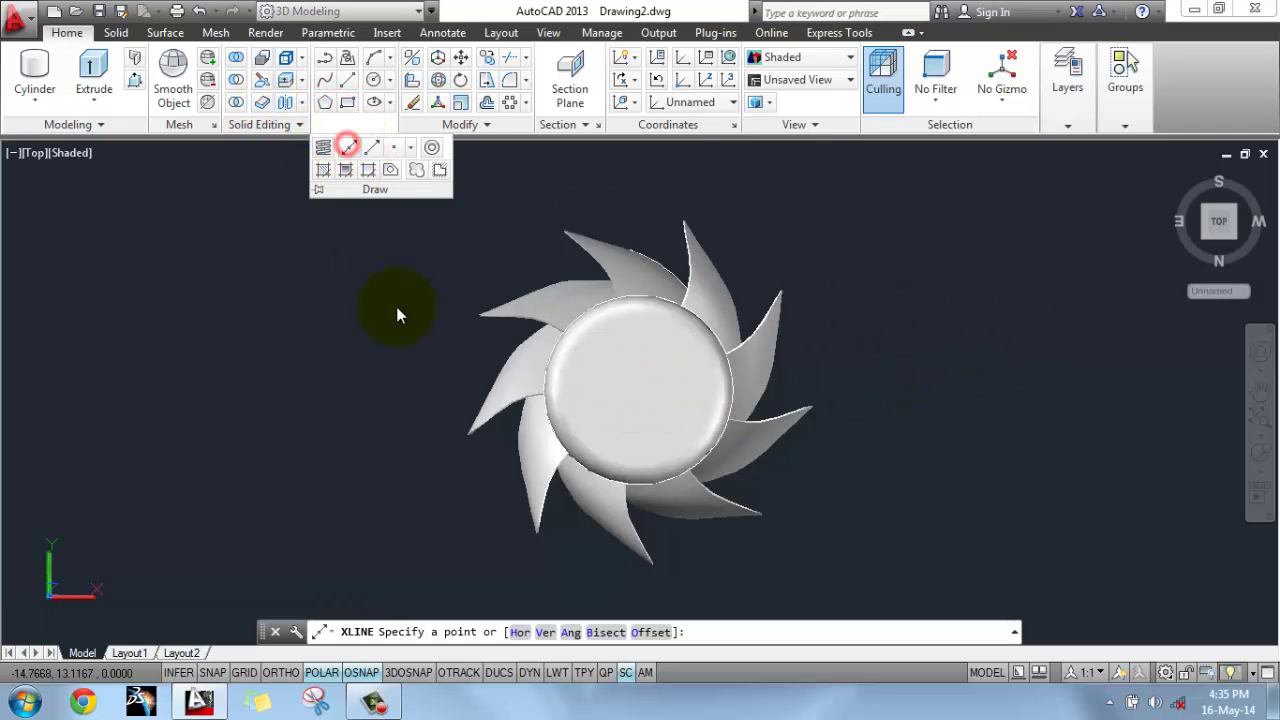
click(637, 388)
click(805, 390)
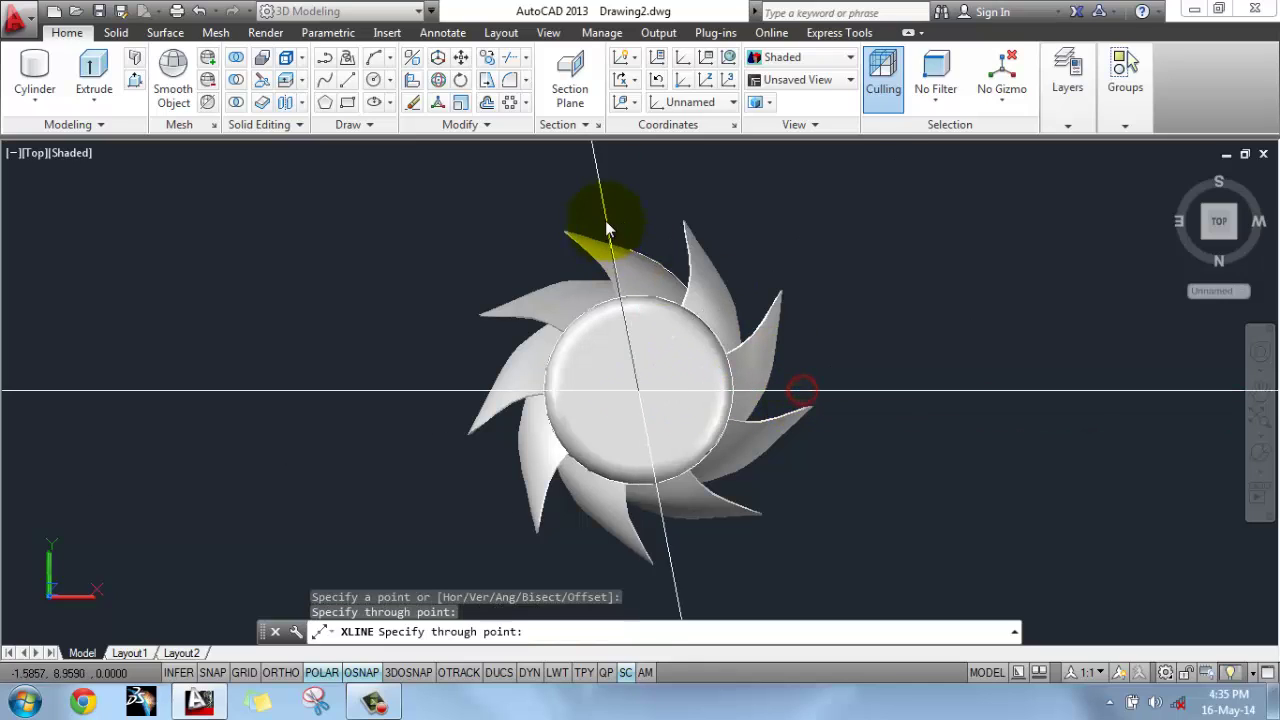
click(636, 196)
key(Return)
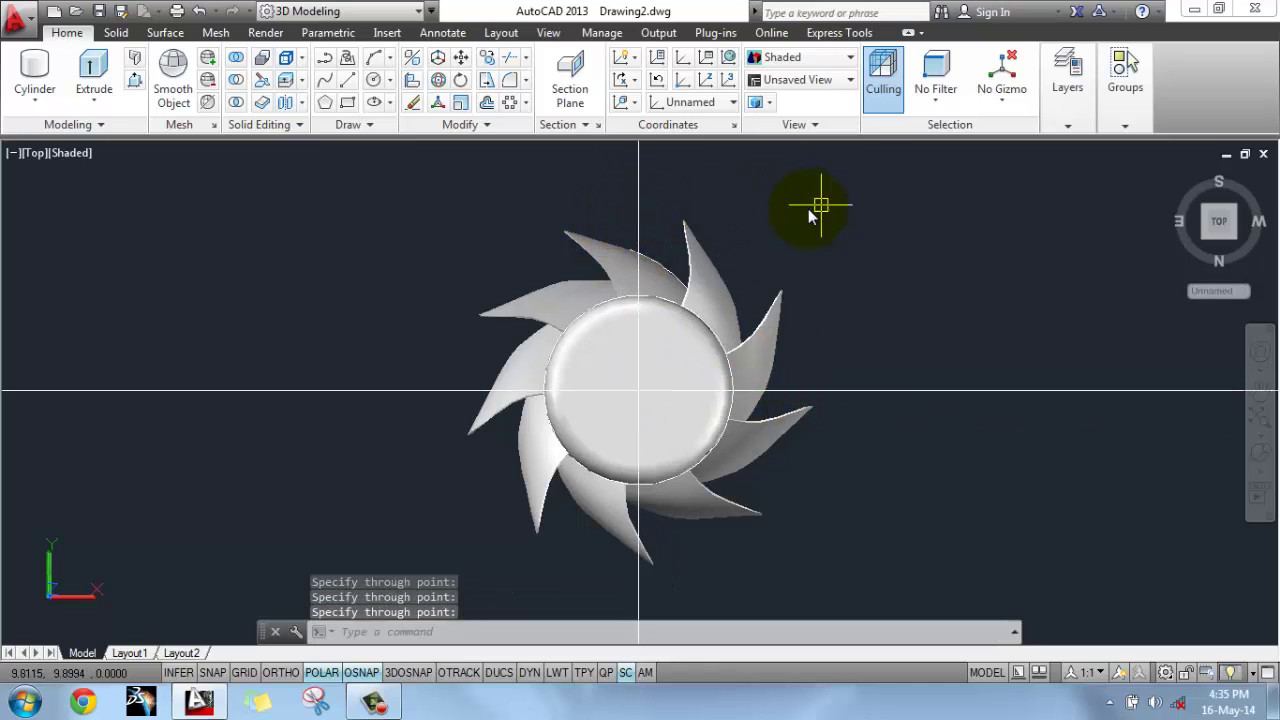
Step: Offset the horizontal construction line 10.6 above and below it
click(486, 103)
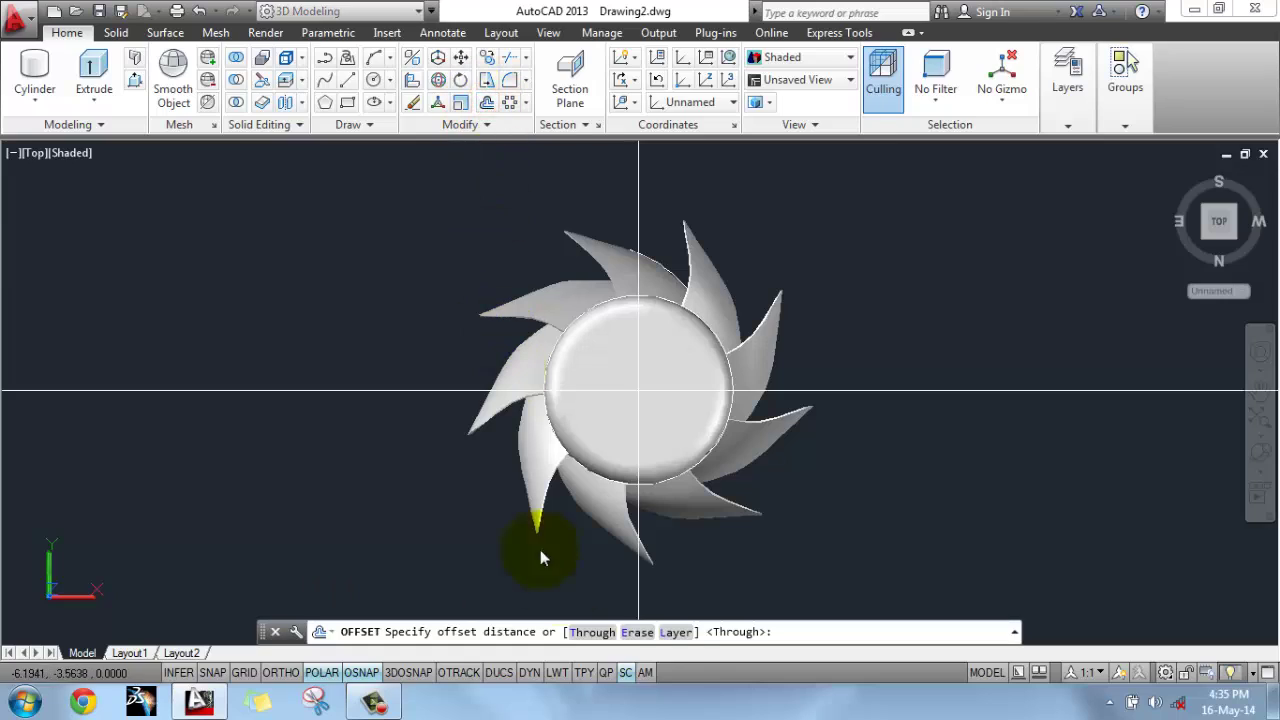
text(11)
key(Return)
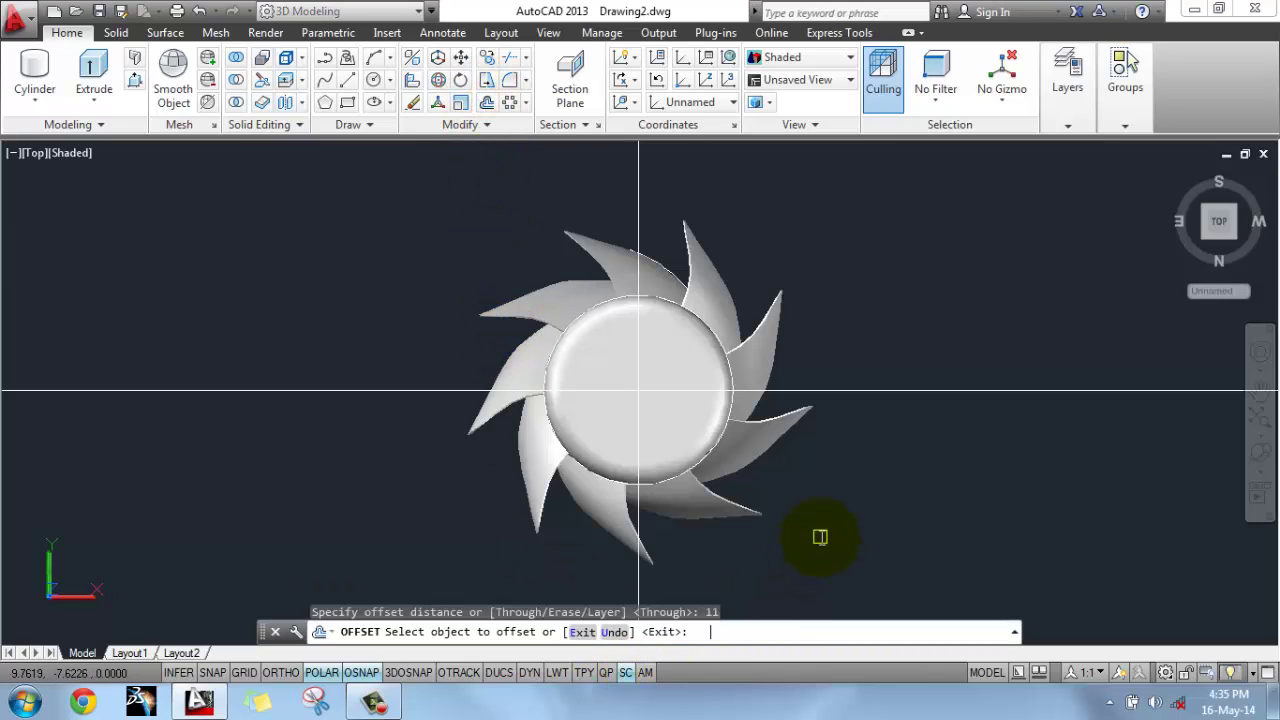
click(858, 392)
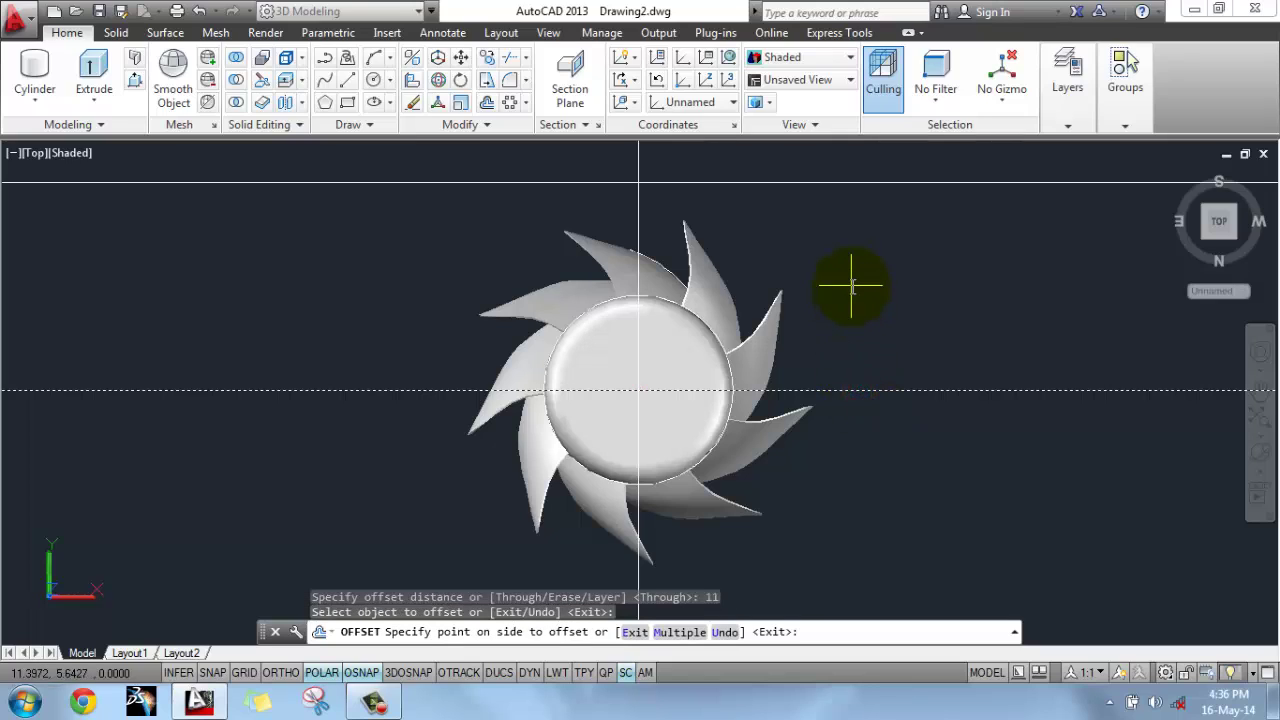
key(Escape)
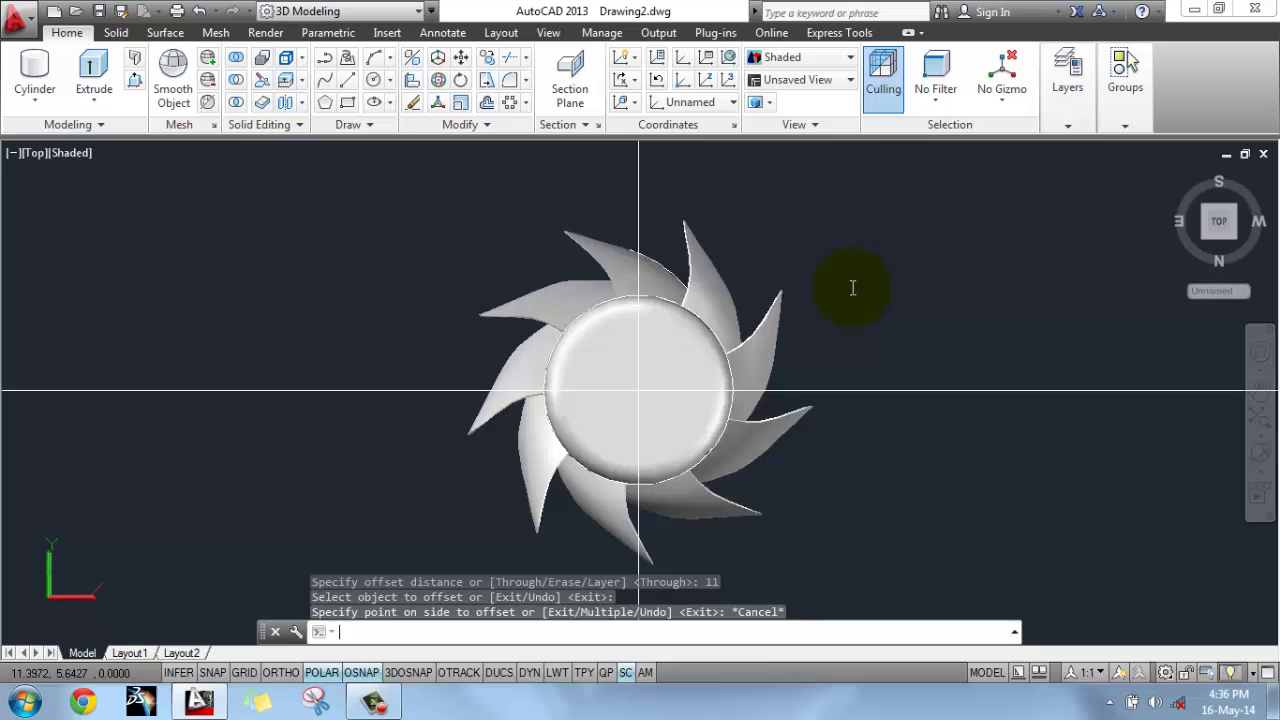
click(486, 102)
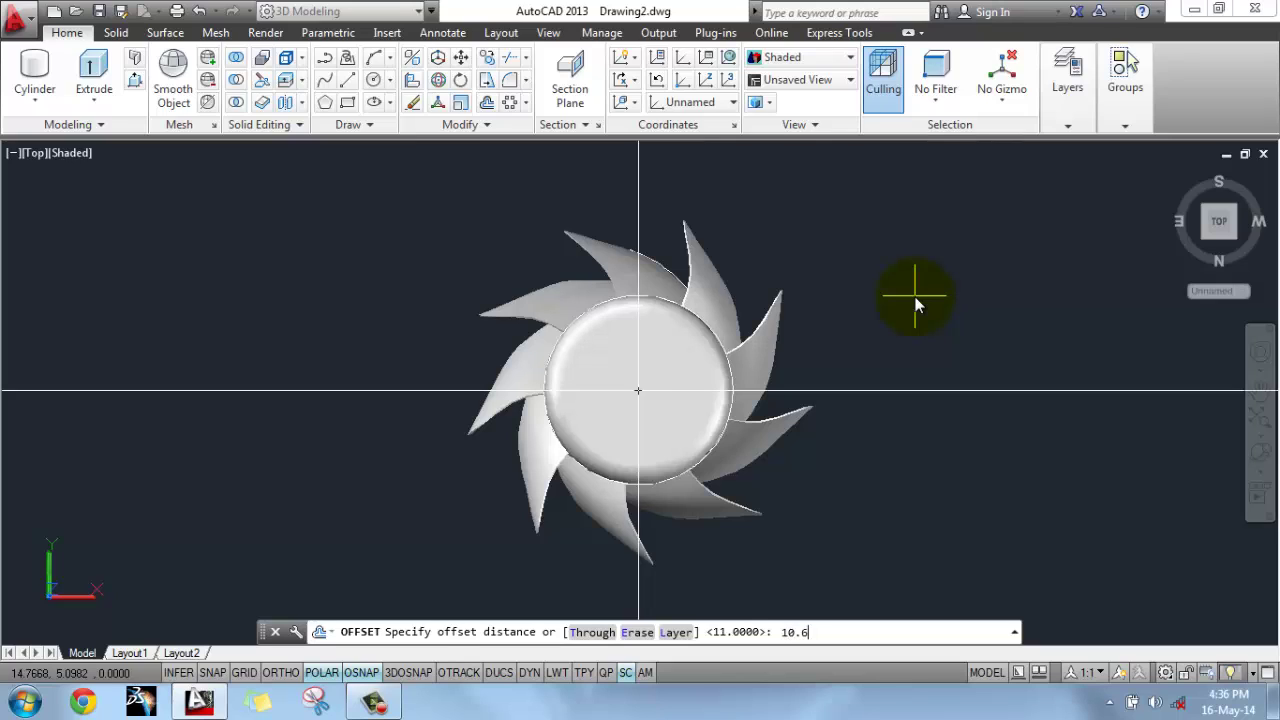
key(Return)
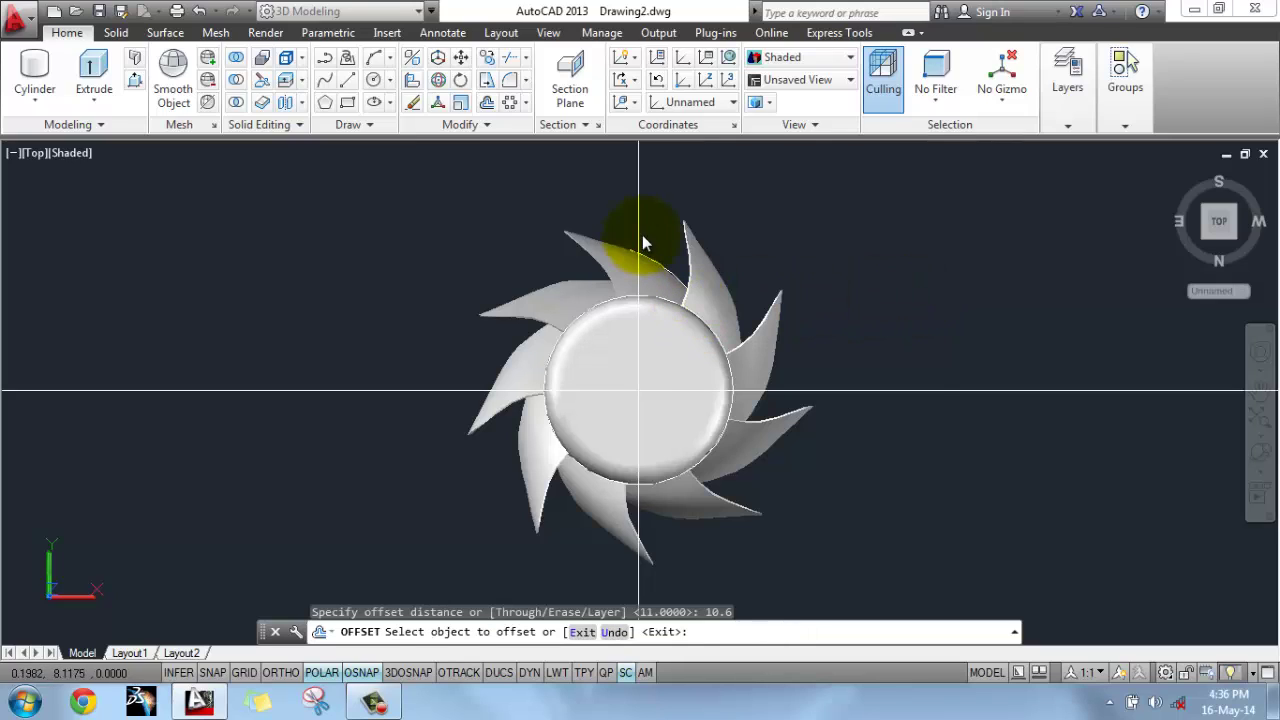
click(905, 395)
click(875, 300)
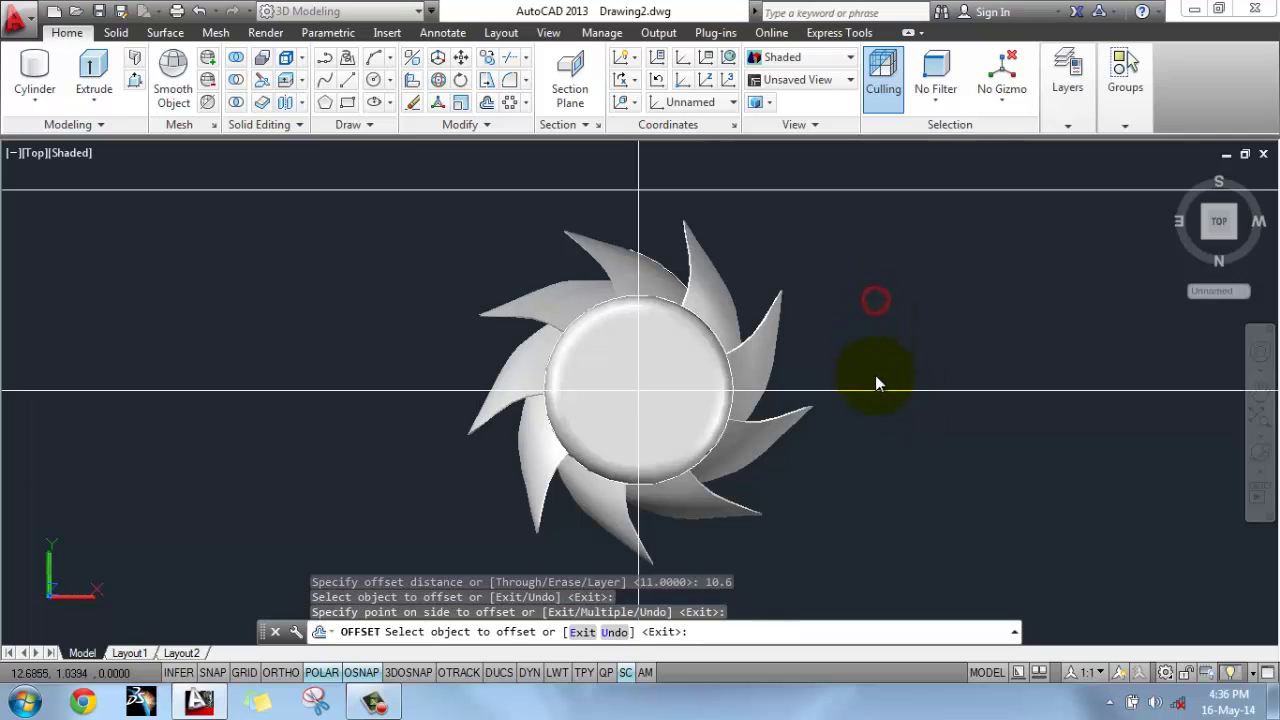
click(869, 393)
click(854, 524)
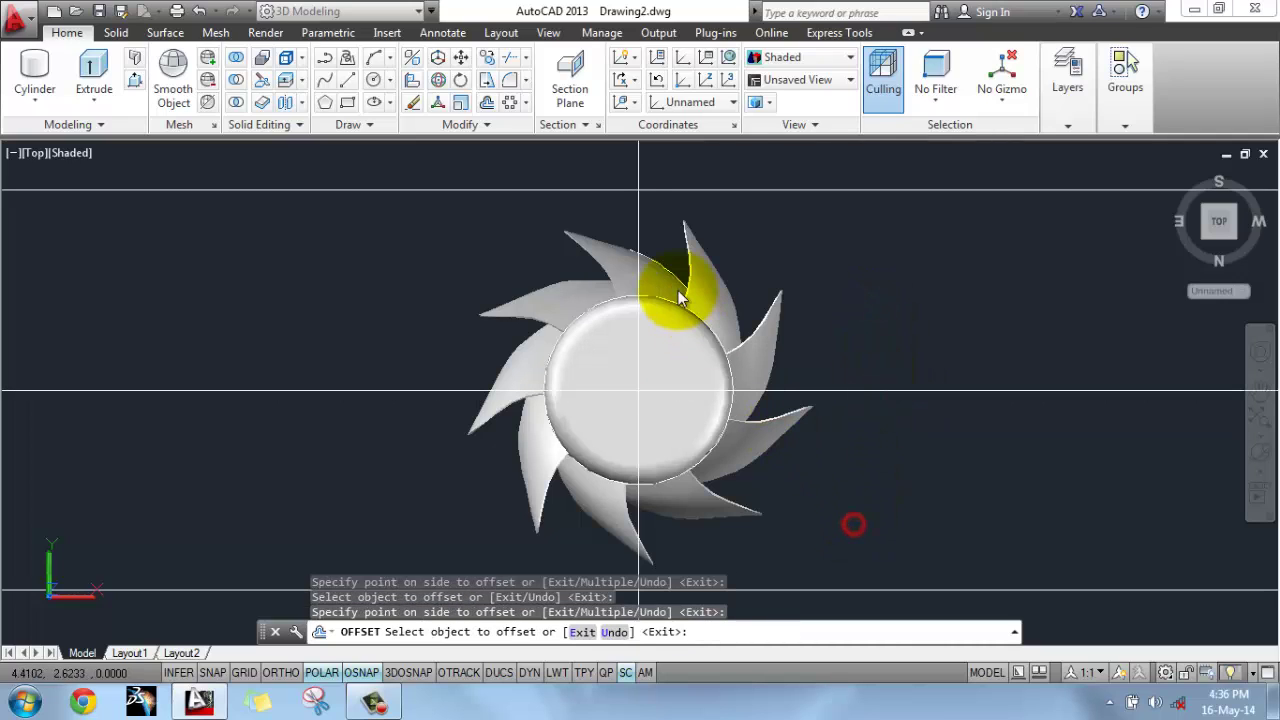
Step: Offset the vertical construction line 10.6 to the right and left
click(634, 218)
click(881, 228)
click(634, 218)
click(432, 237)
scroll(566, 271, down, 3)
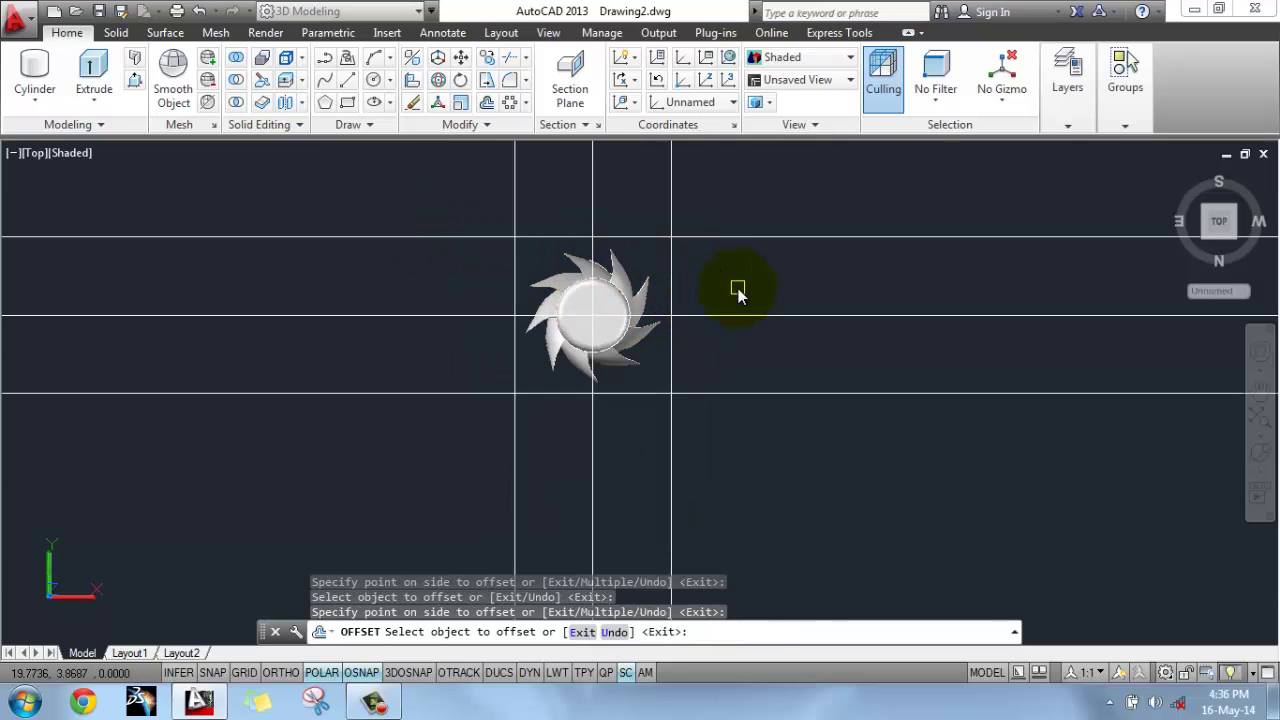
scroll(600, 314, up, 2)
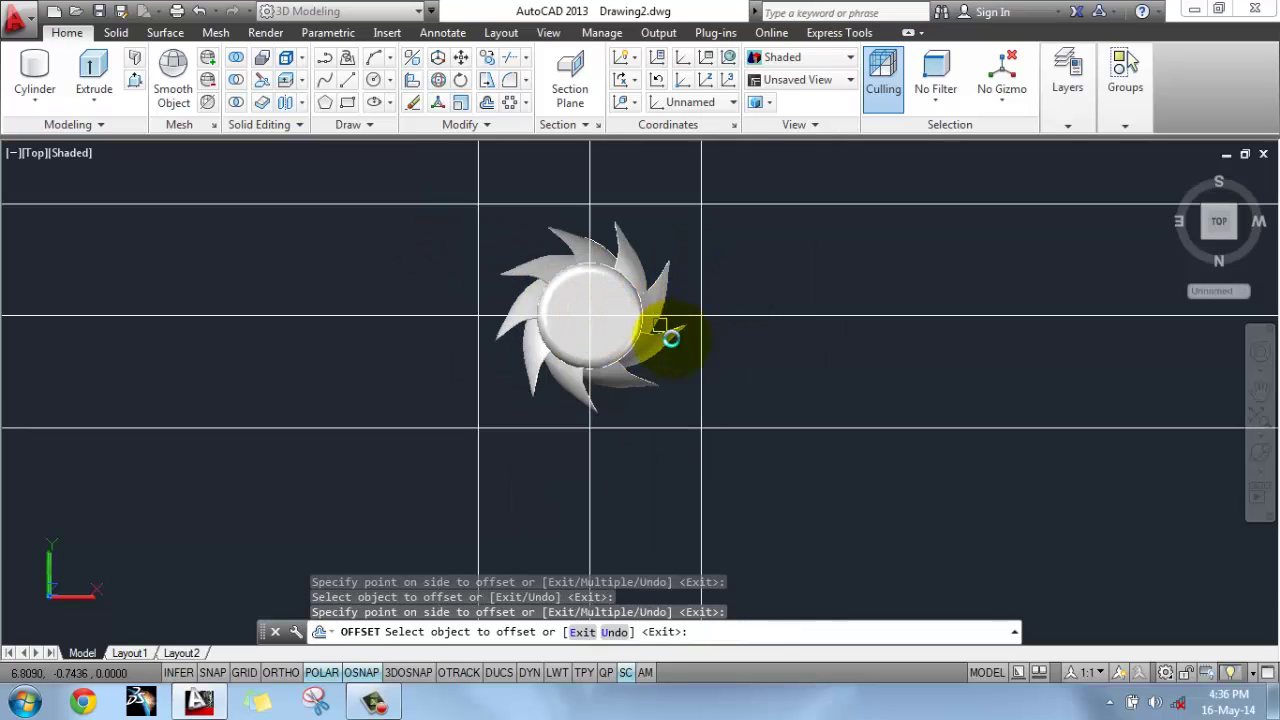
right_click(781, 244)
click(843, 281)
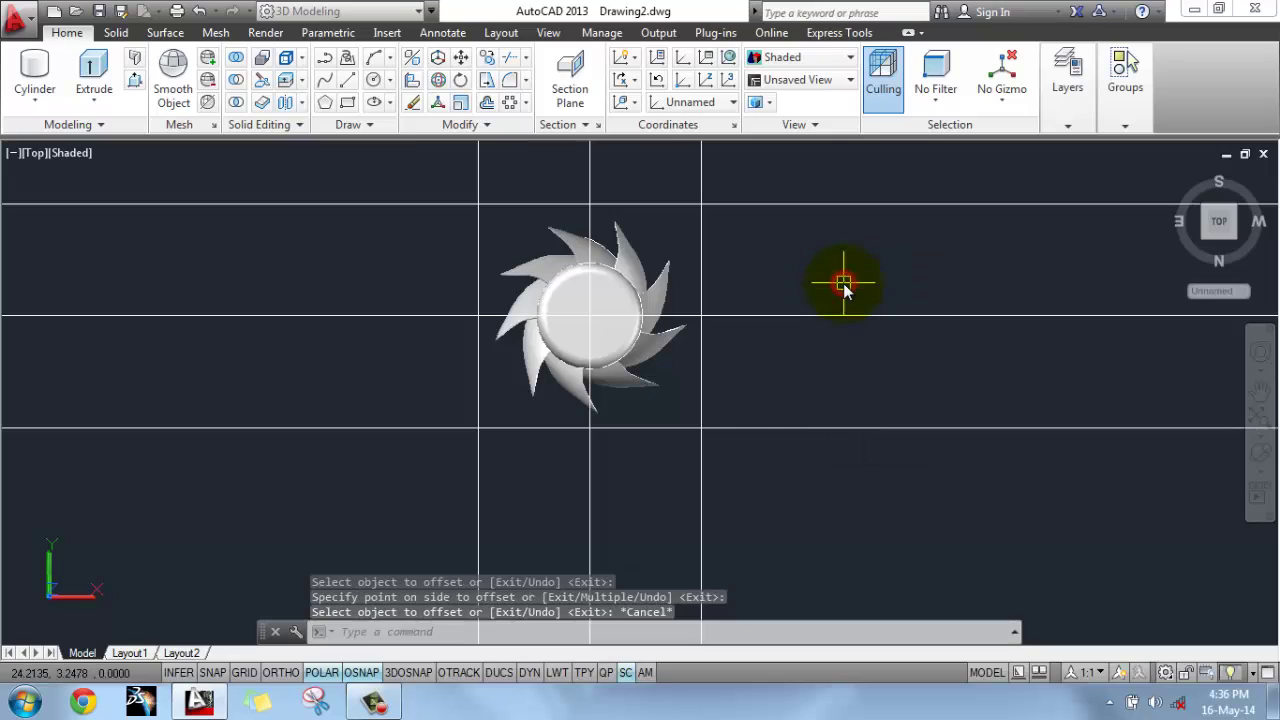
Step: Trim the construction line stubs outside the square around the fan
click(510, 57)
key(Return)
click(871, 487)
click(774, 189)
click(736, 168)
click(309, 160)
click(297, 451)
click(242, 188)
click(735, 528)
click(372, 533)
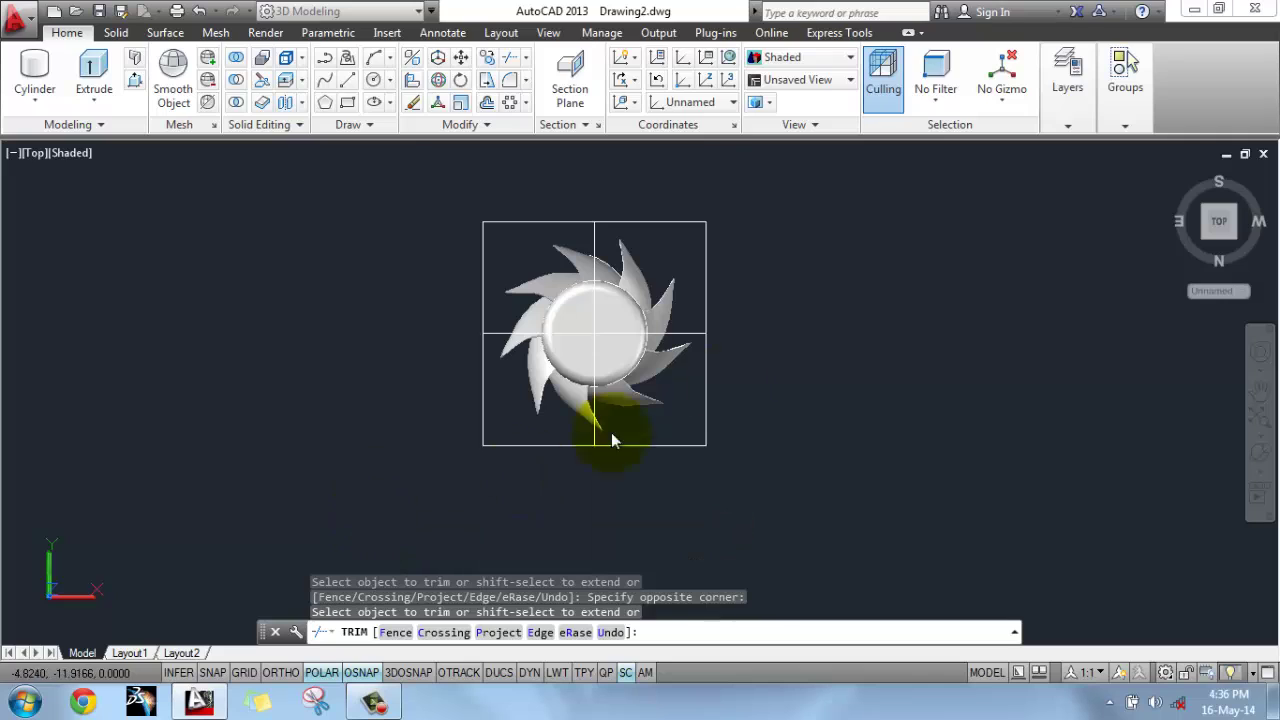
right_click(795, 286)
click(862, 320)
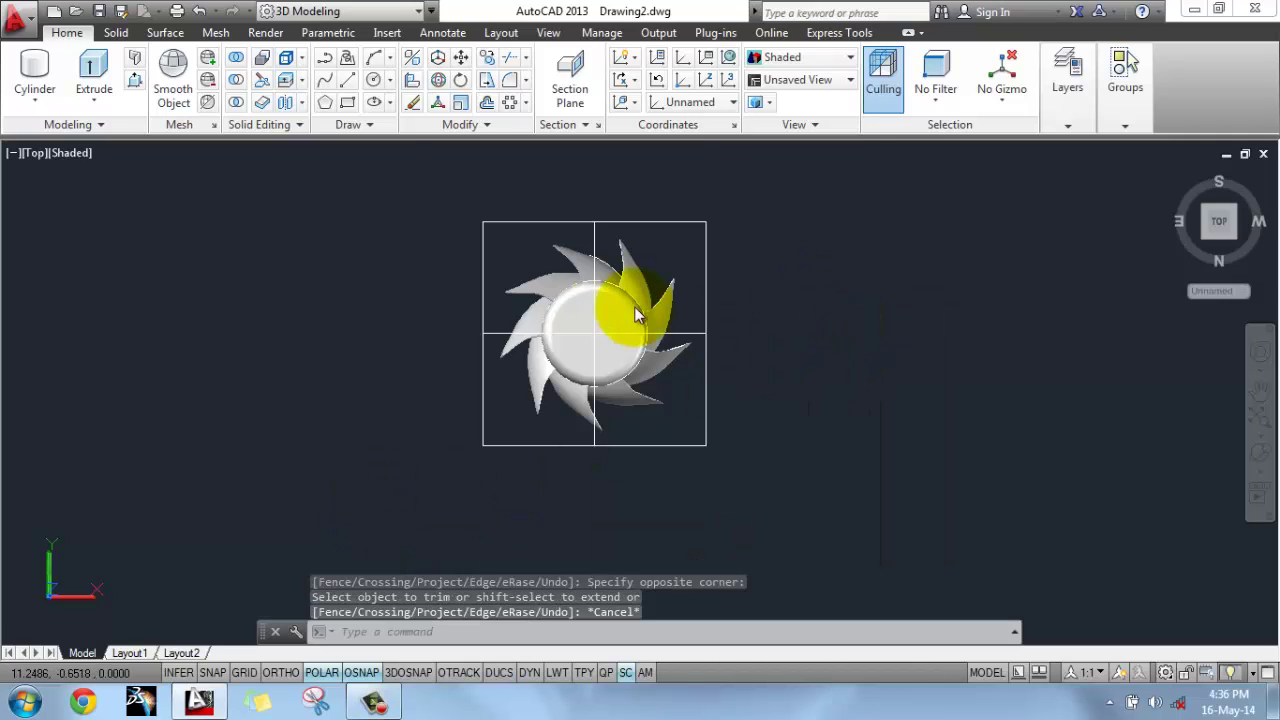
Step: Erase the vertical and horizontal centre construction lines
click(593, 226)
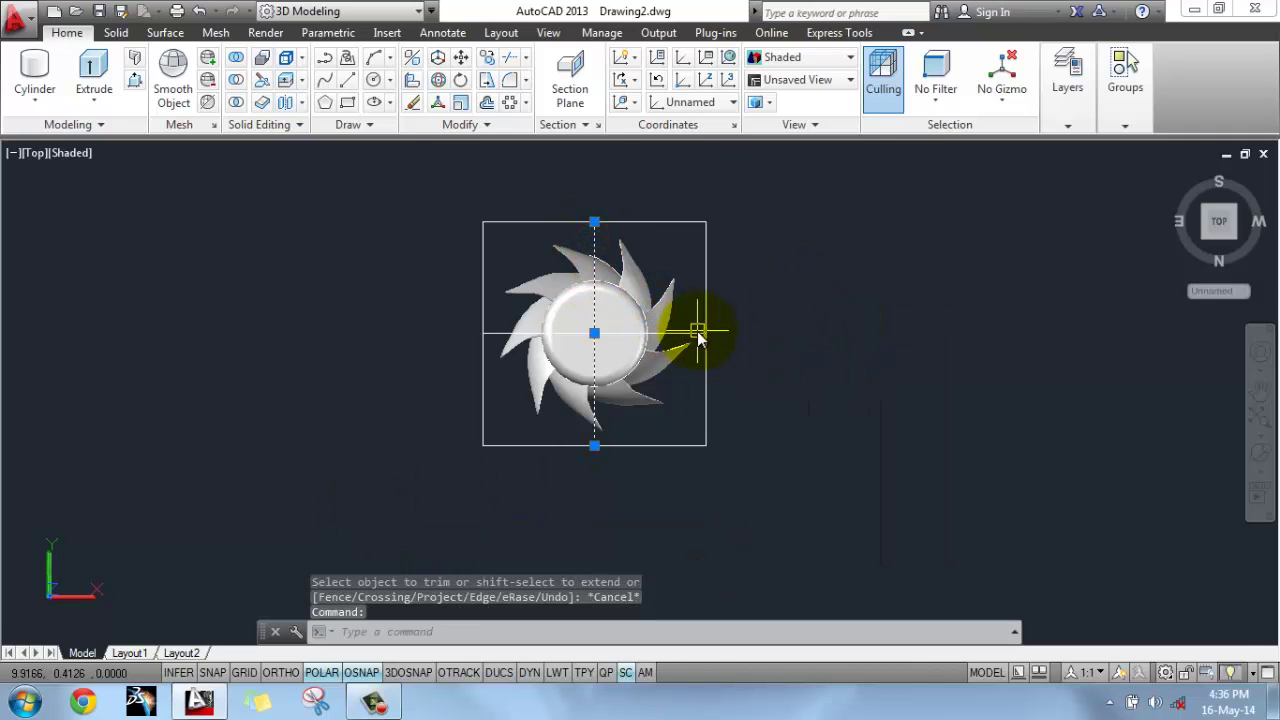
click(697, 335)
right_click(860, 250)
click(893, 364)
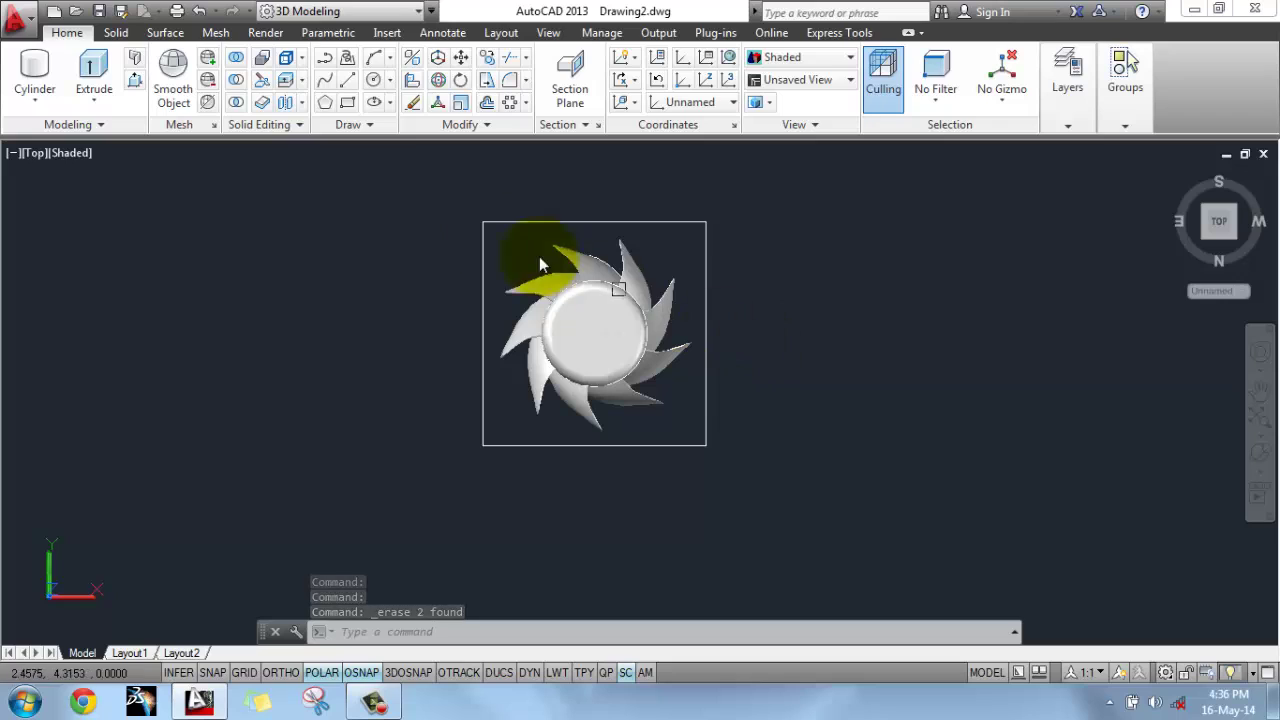
Step: Join the square outline's sides into a single polyline
click(449, 197)
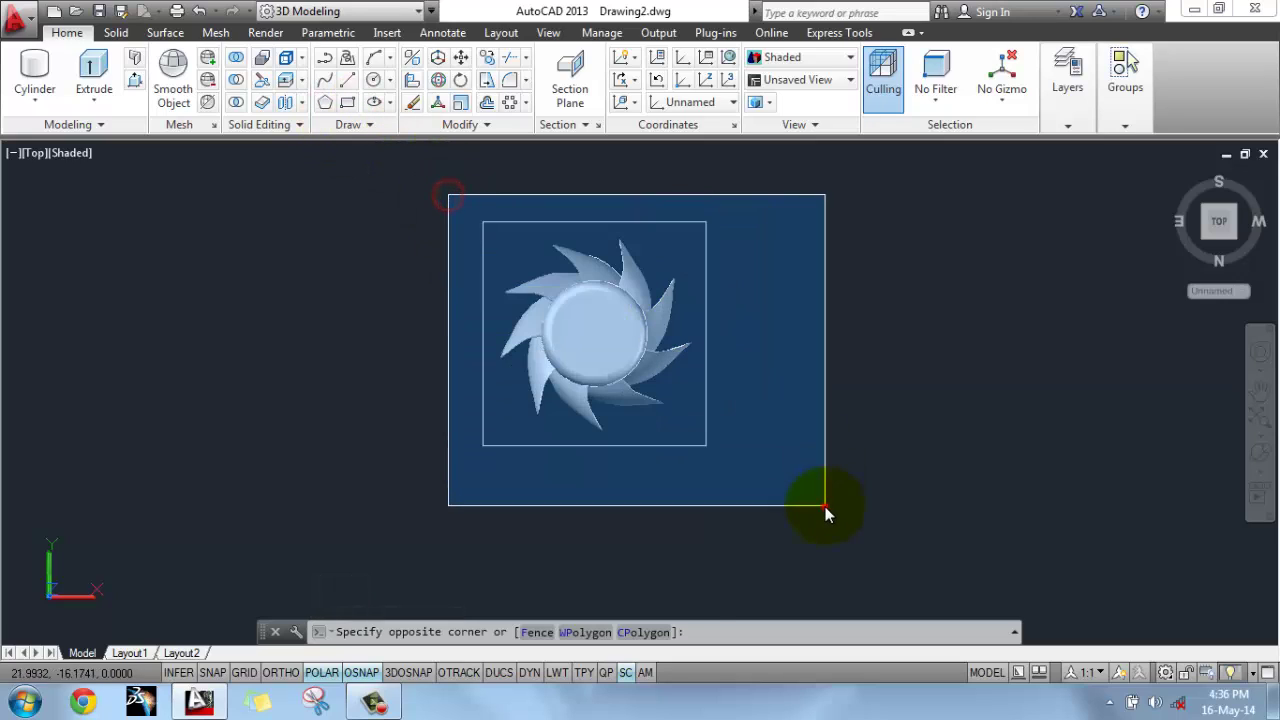
click(826, 512)
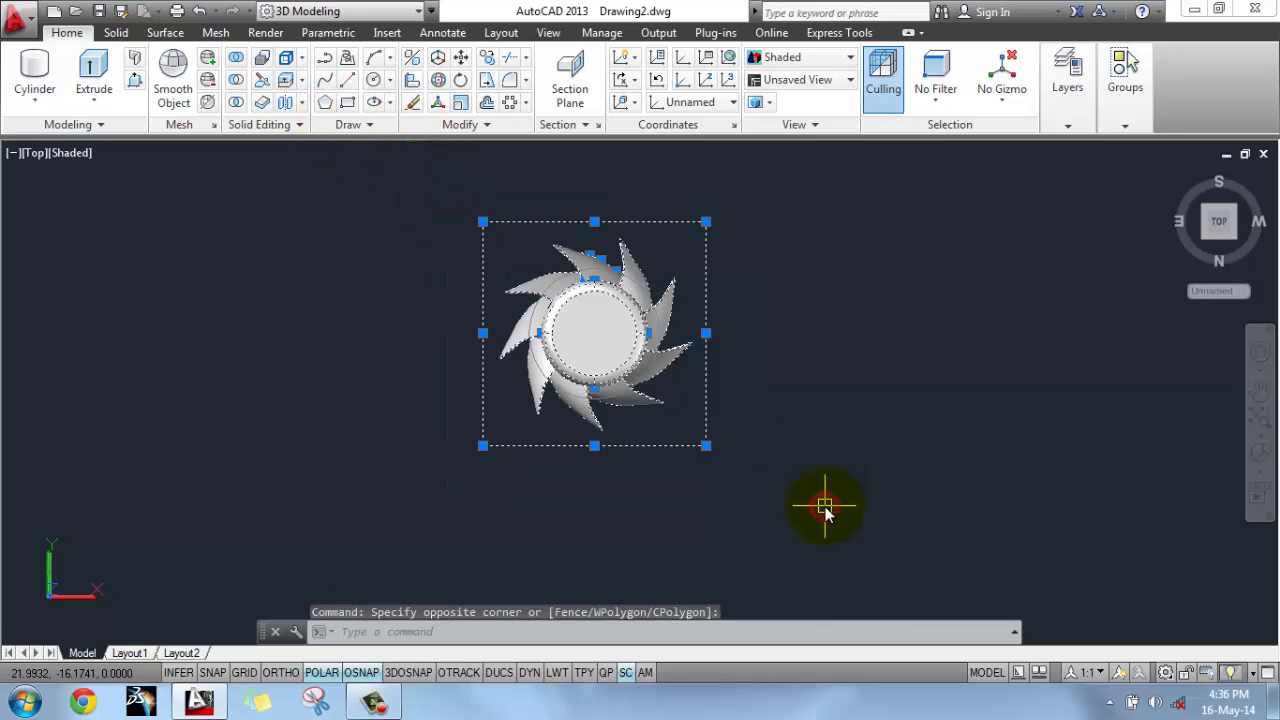
click(480, 124)
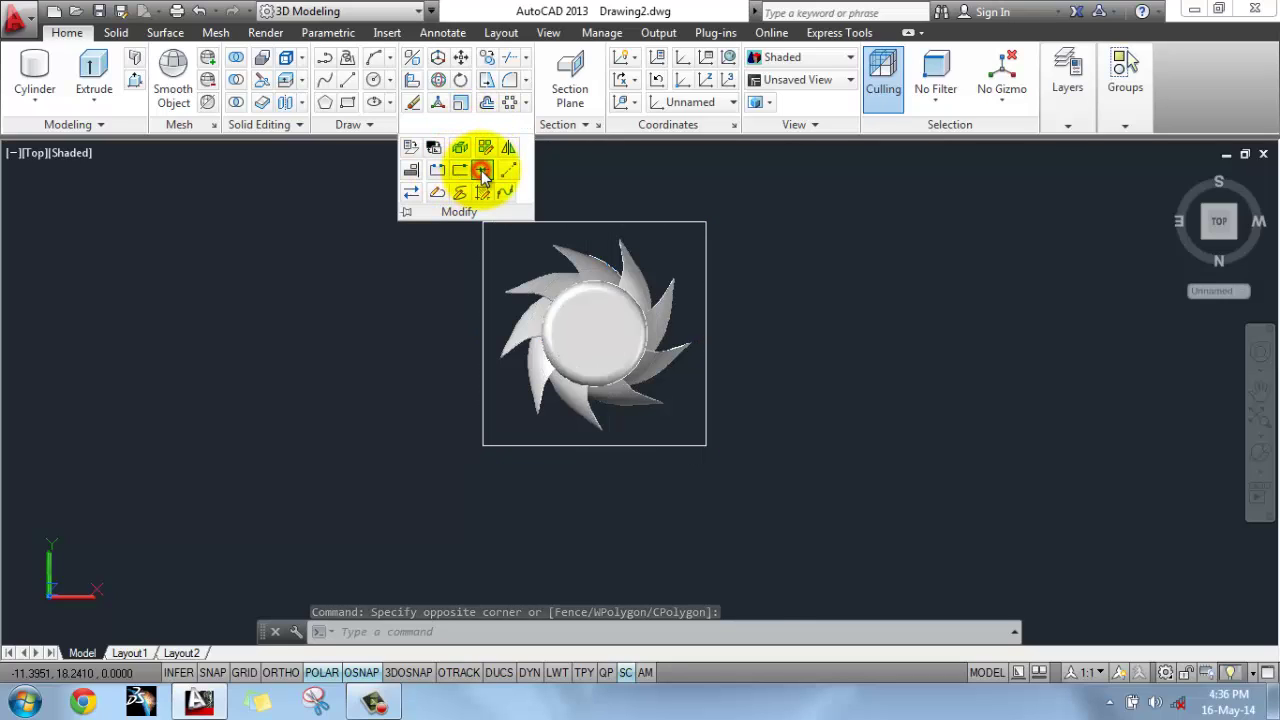
click(482, 172)
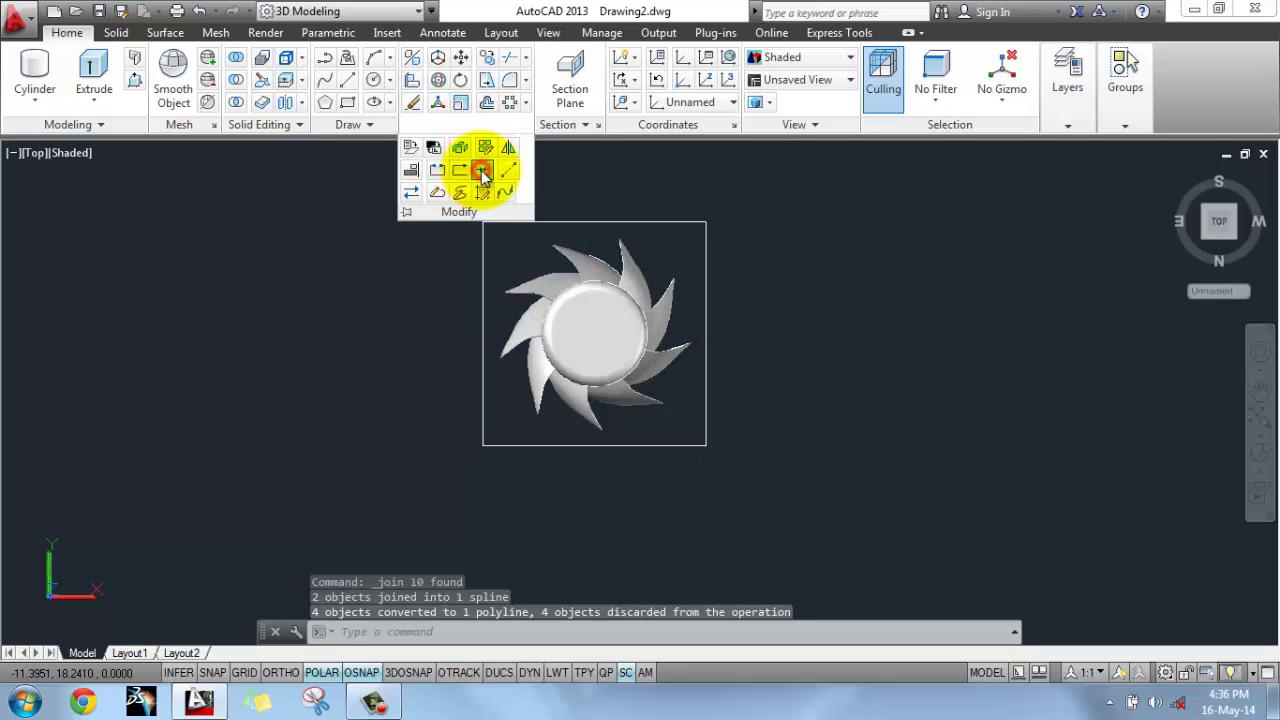
Step: Fillet all four corners of the square polyline with radius 2
click(488, 81)
click(652, 632)
text(2)
key(Return)
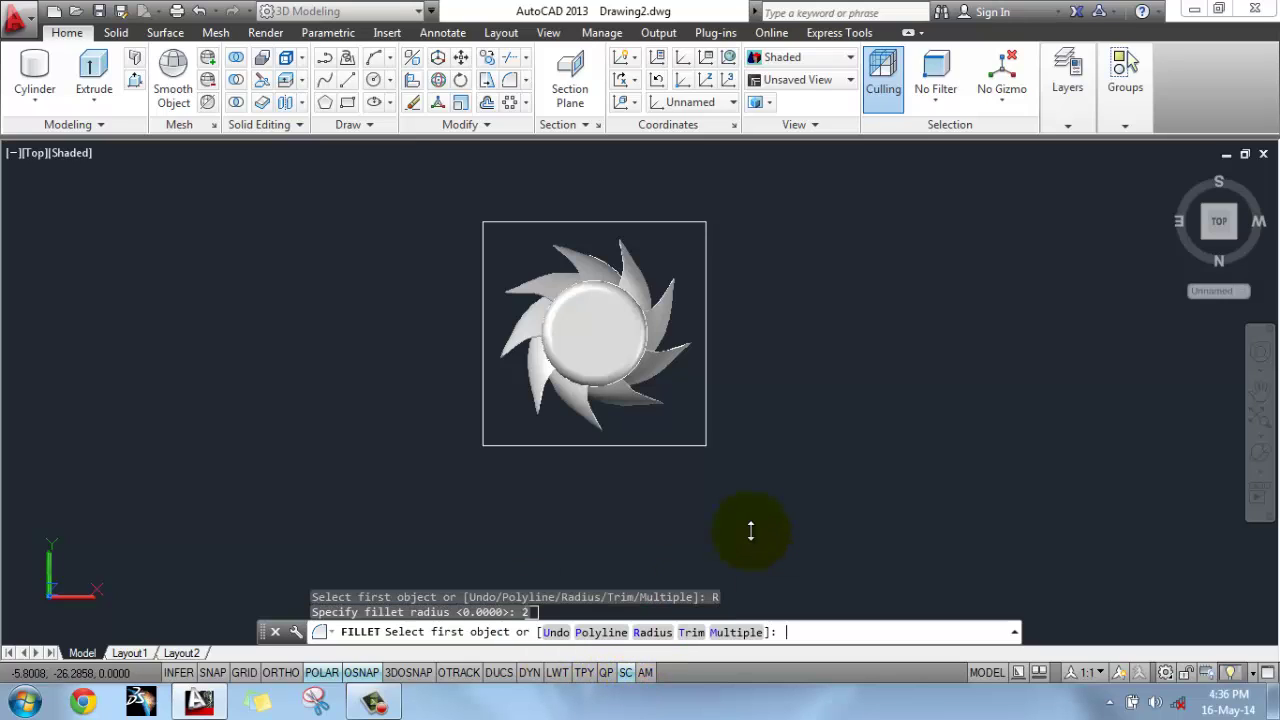
click(600, 632)
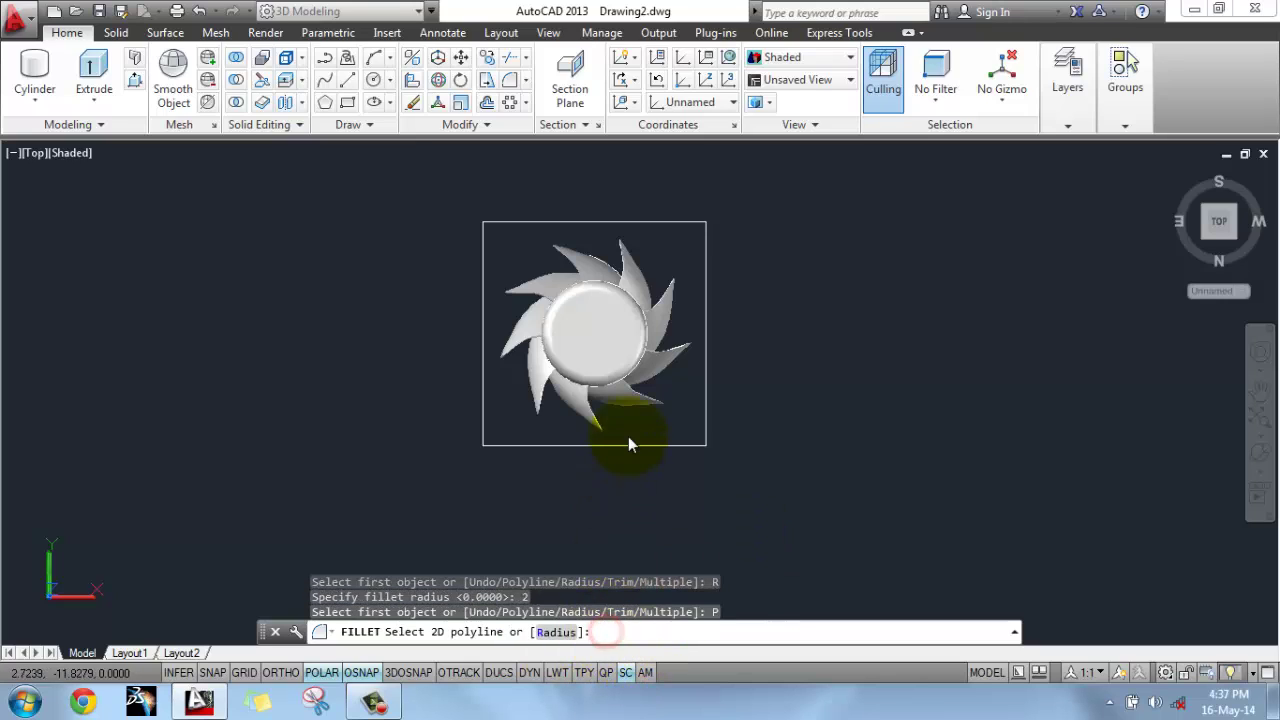
click(635, 447)
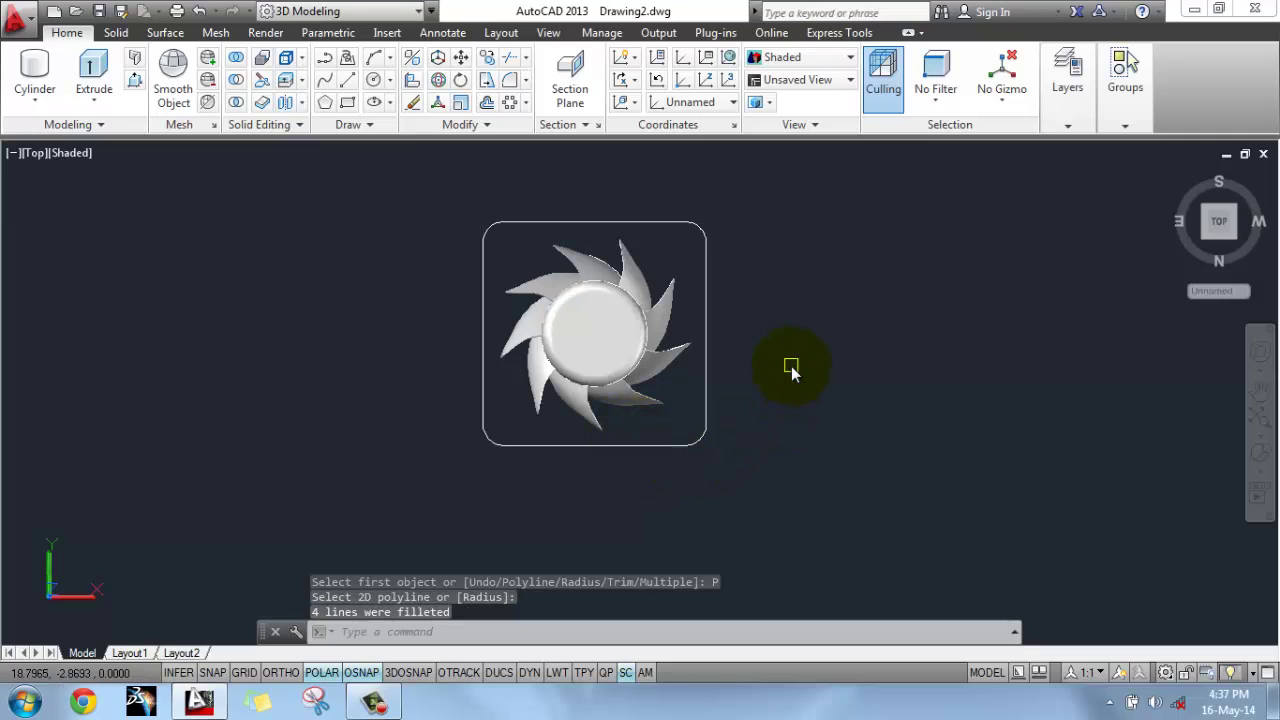
click(376, 81)
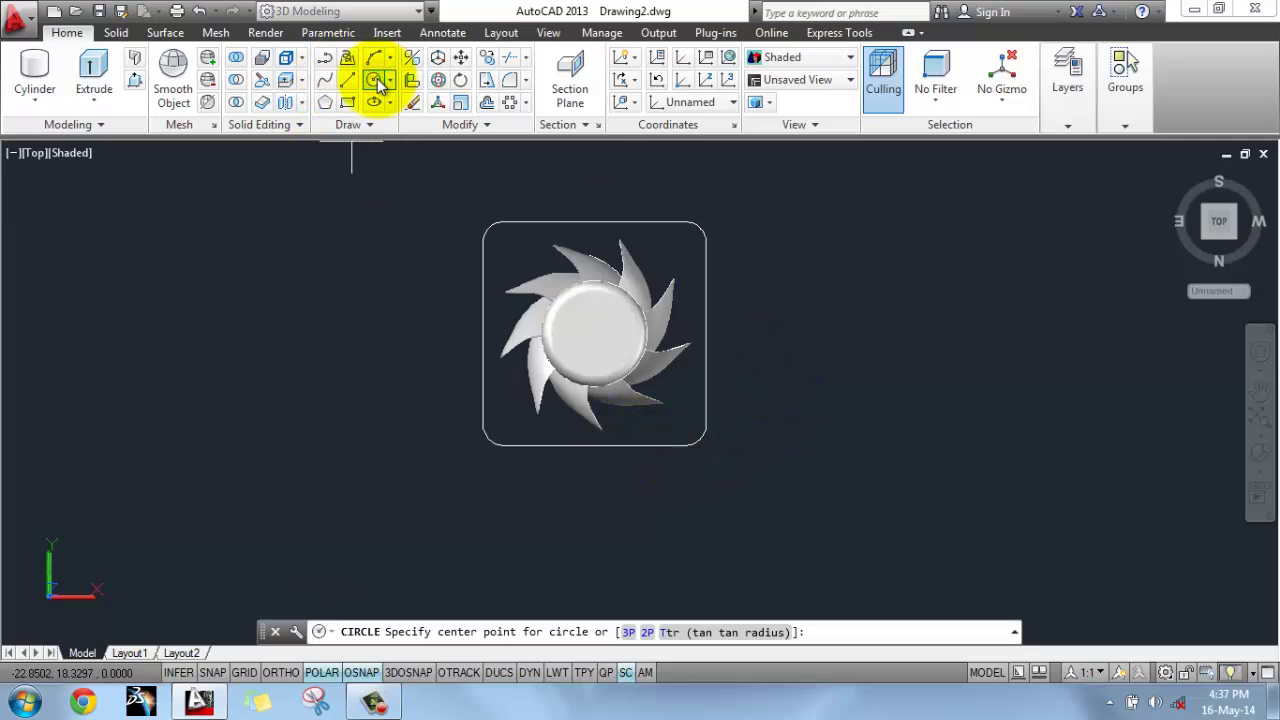
Step: Draw a radius-10 circle centred on the fan hub
click(593, 333)
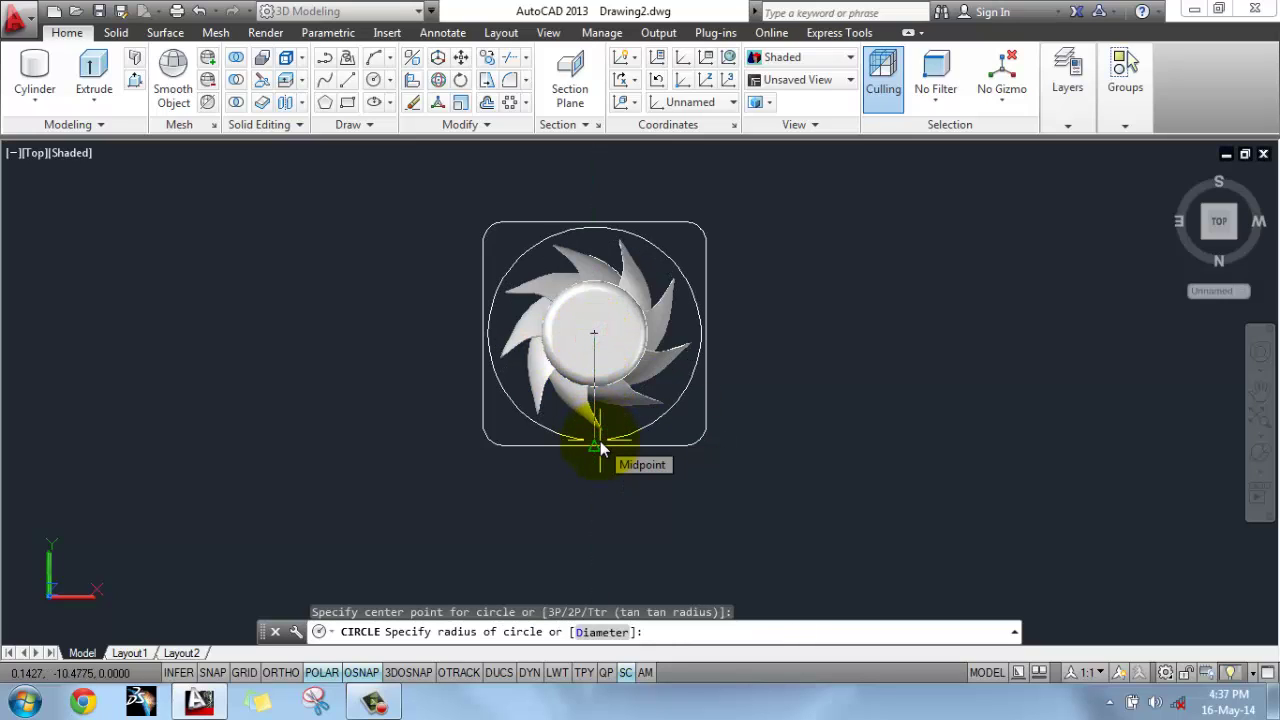
text(10)
key(Return)
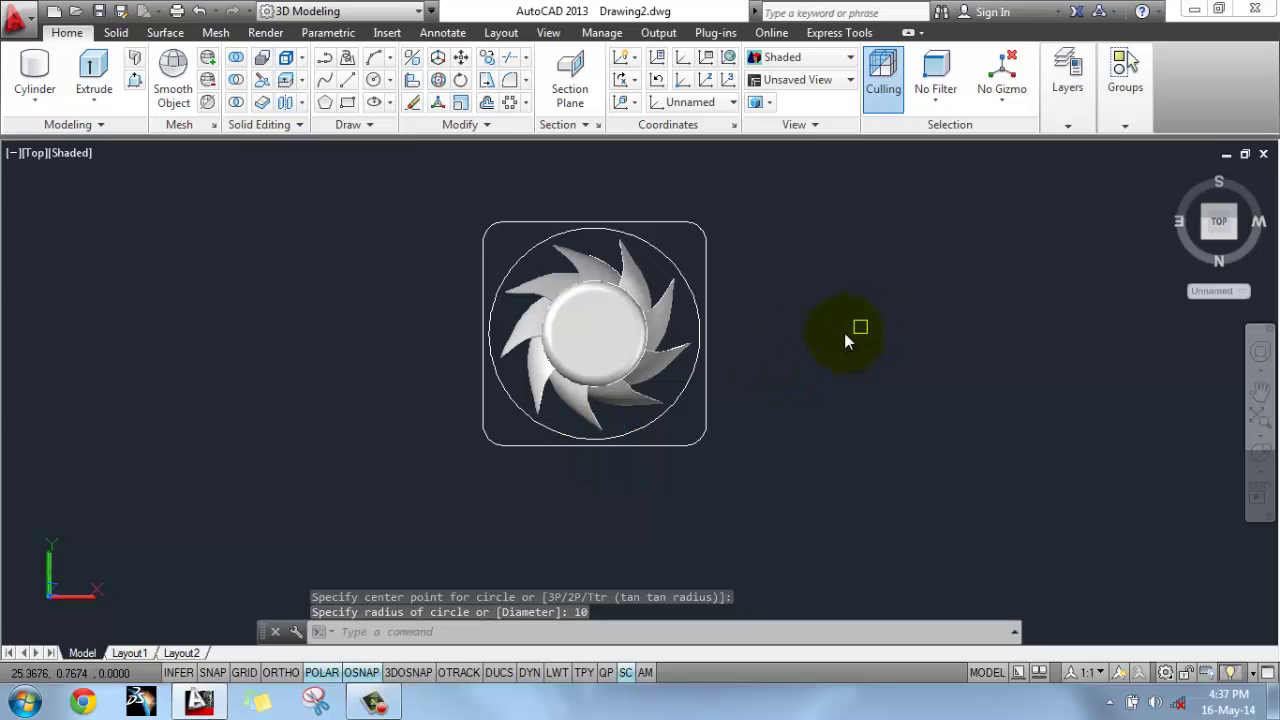
Step: Draw a radius-1 hole circle near the frame's top-left corner
click(371, 79)
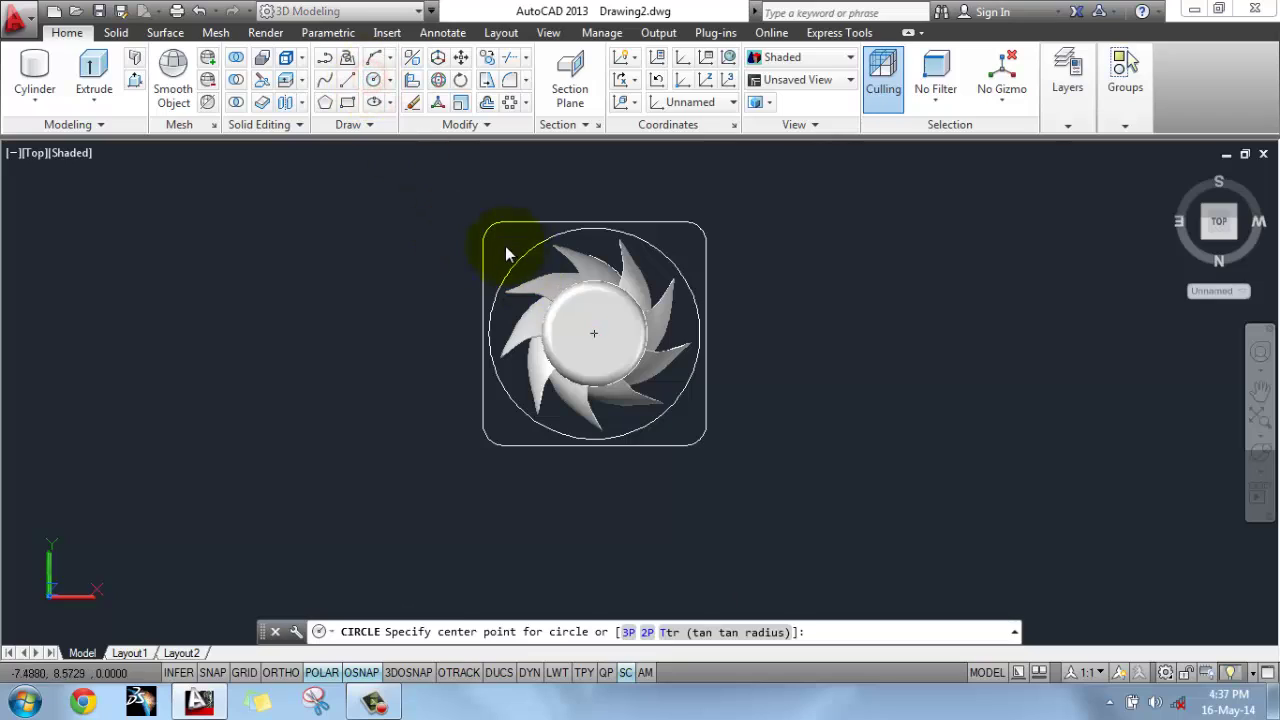
scroll(504, 256, up, 3)
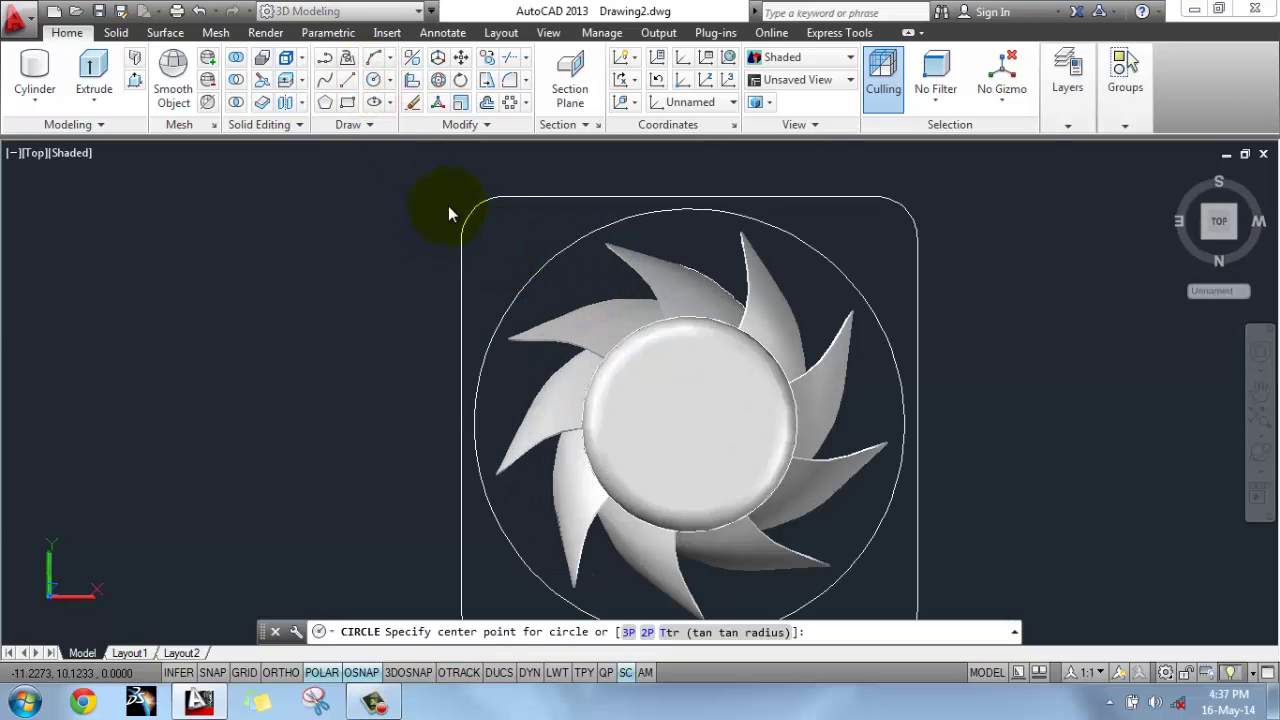
click(503, 241)
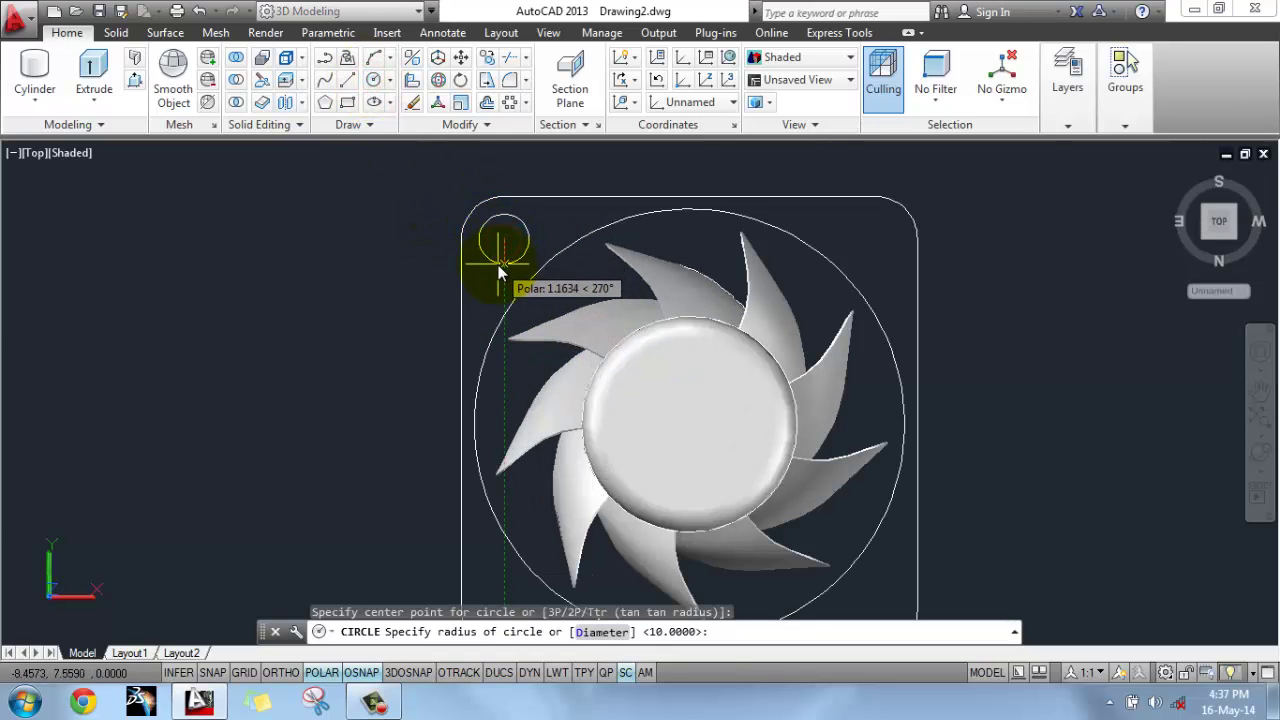
text(1)
key(Return)
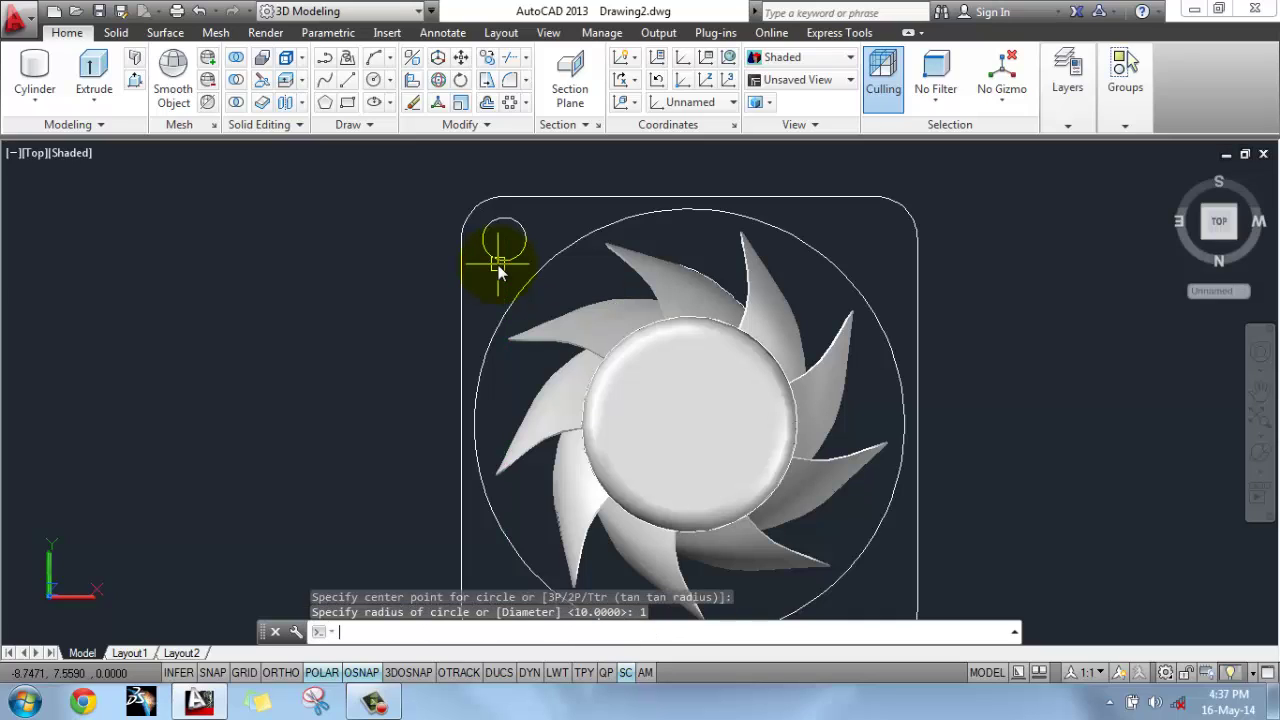
scroll(500, 270, down, 2)
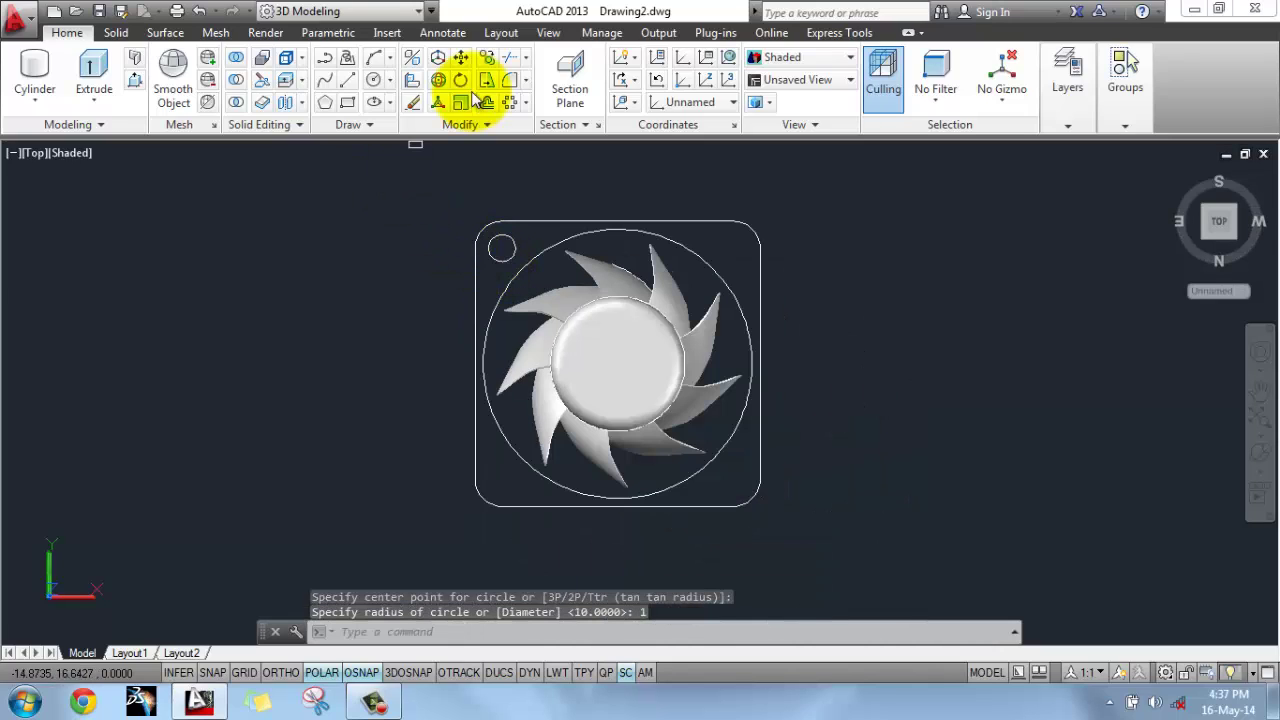
Step: Copy the corner hole to the top-right, bottom-right and bottom-left corners
click(487, 57)
click(506, 247)
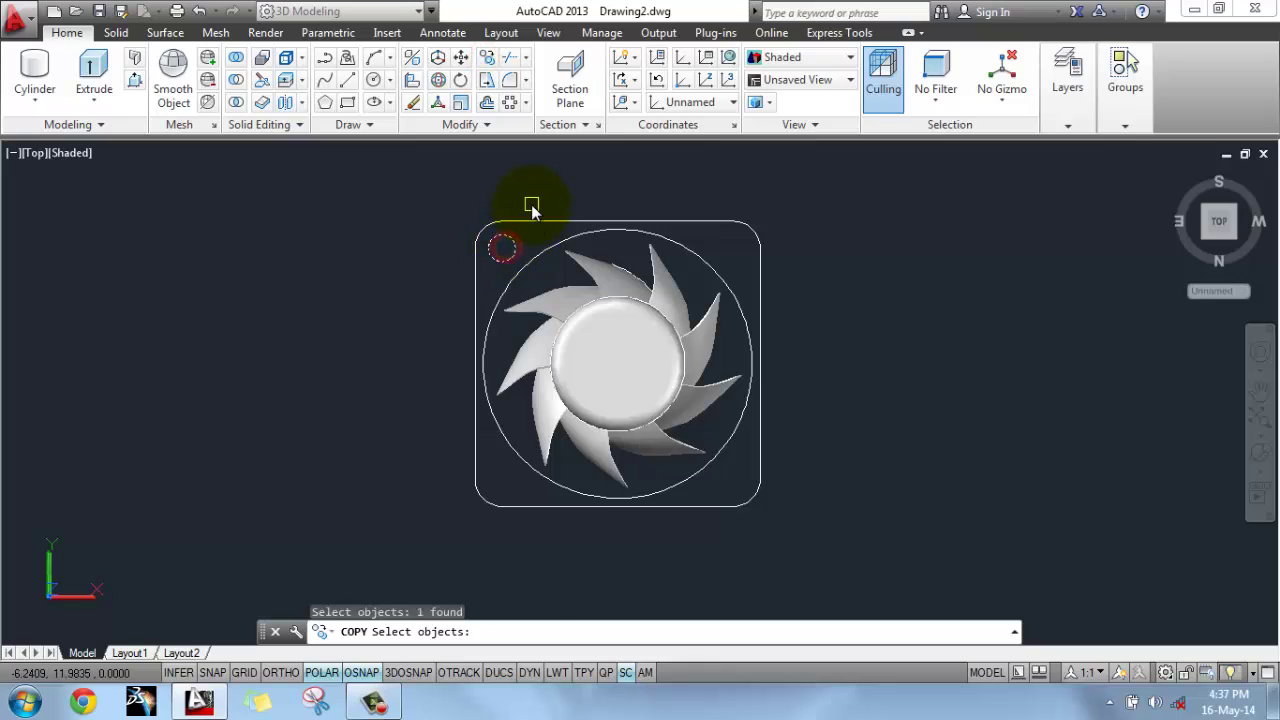
key(Return)
click(503, 249)
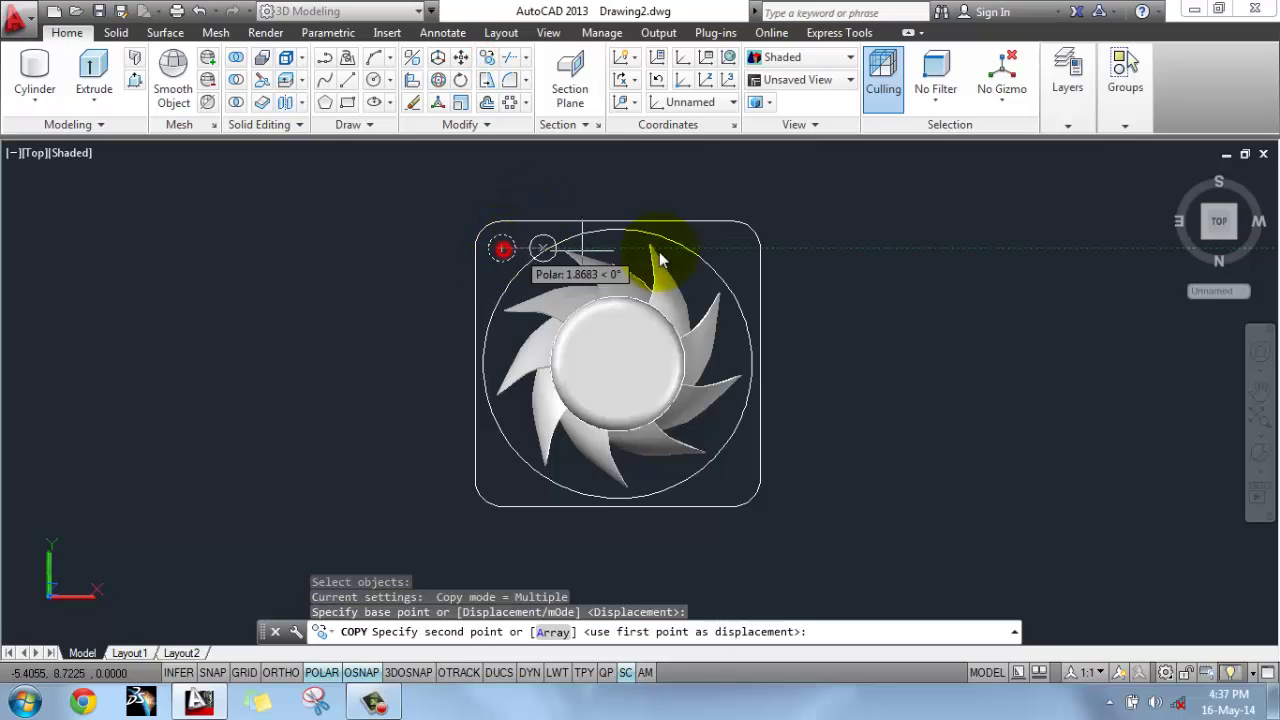
click(733, 248)
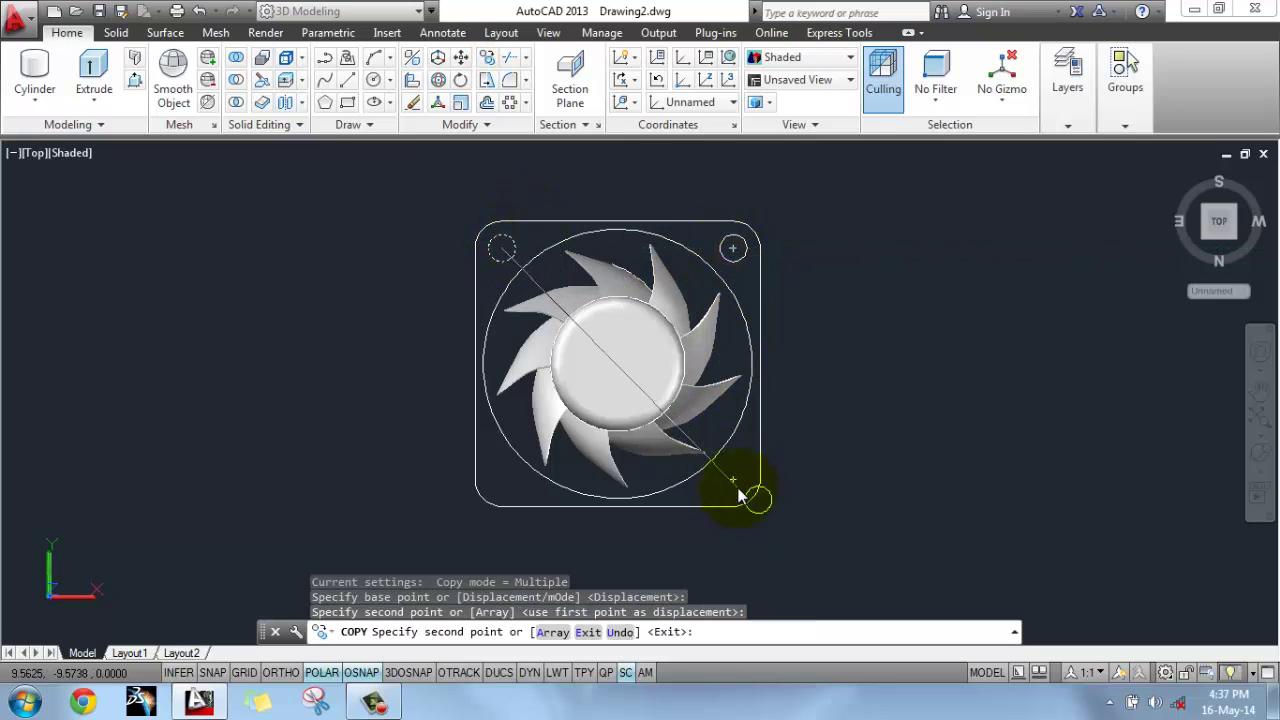
click(733, 482)
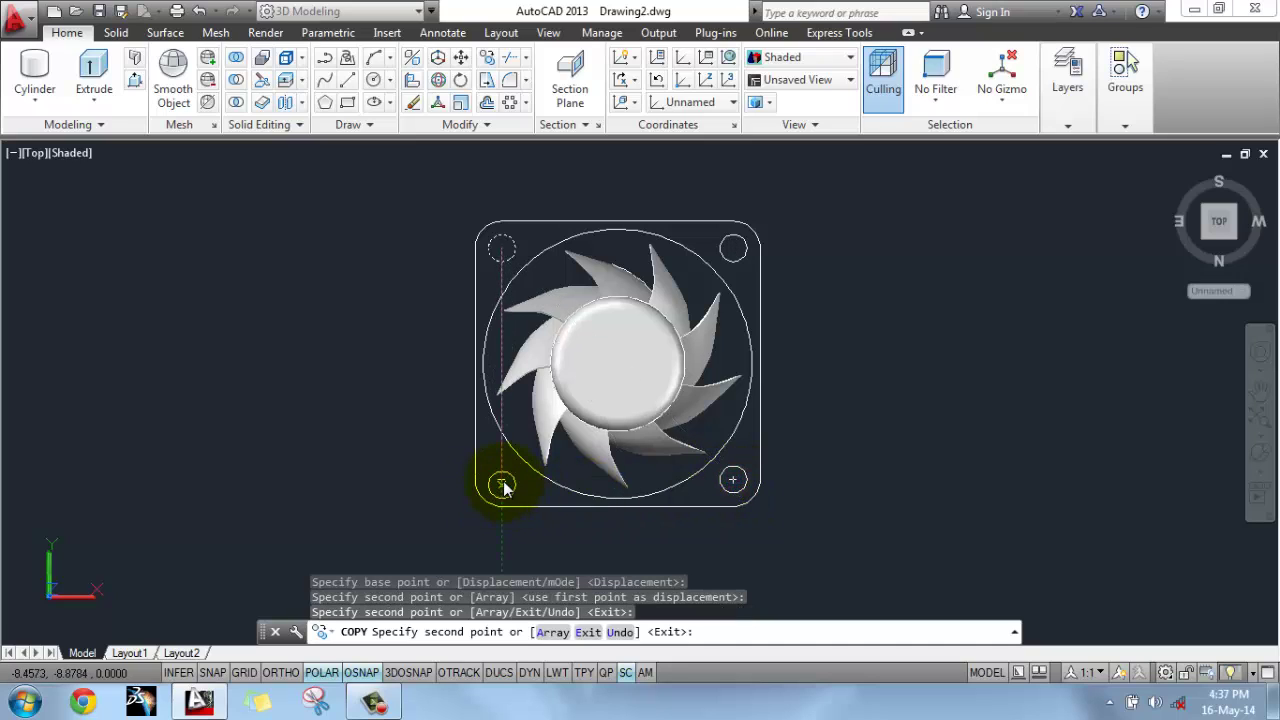
click(502, 481)
right_click(371, 357)
click(413, 377)
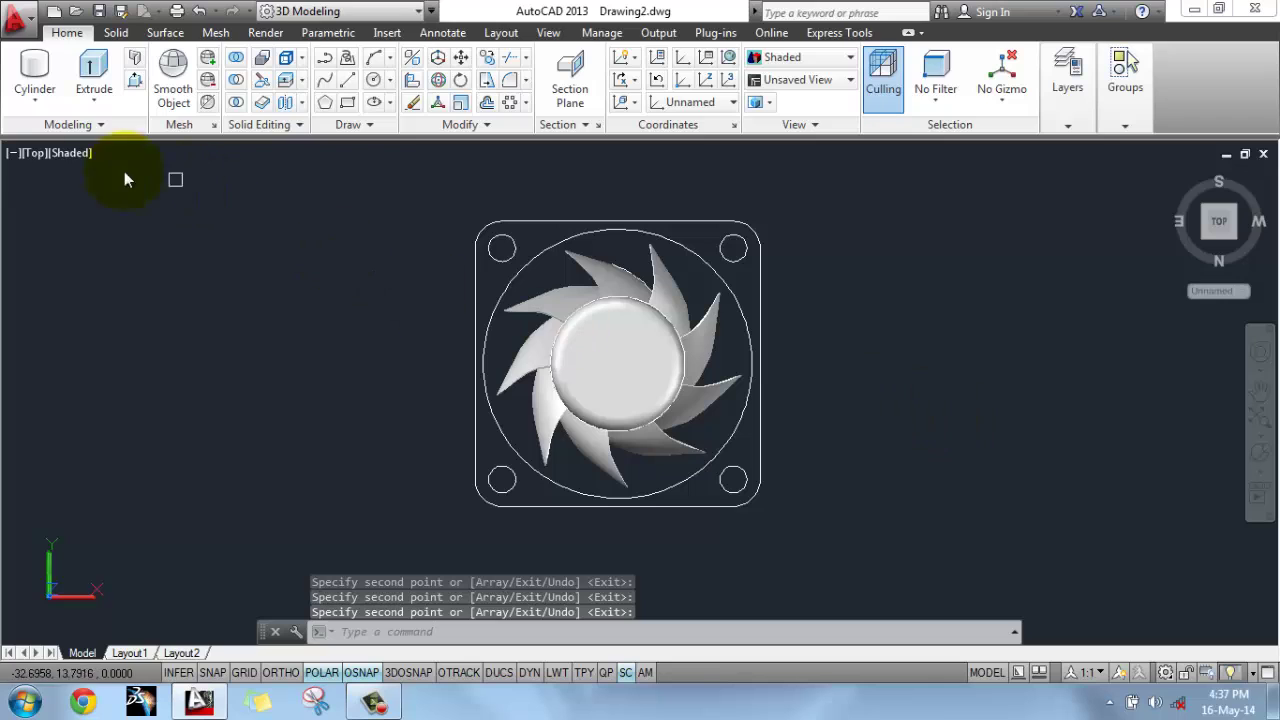
Step: Switch to 2D Wireframe and return to the home isometric view
click(68, 155)
click(100, 200)
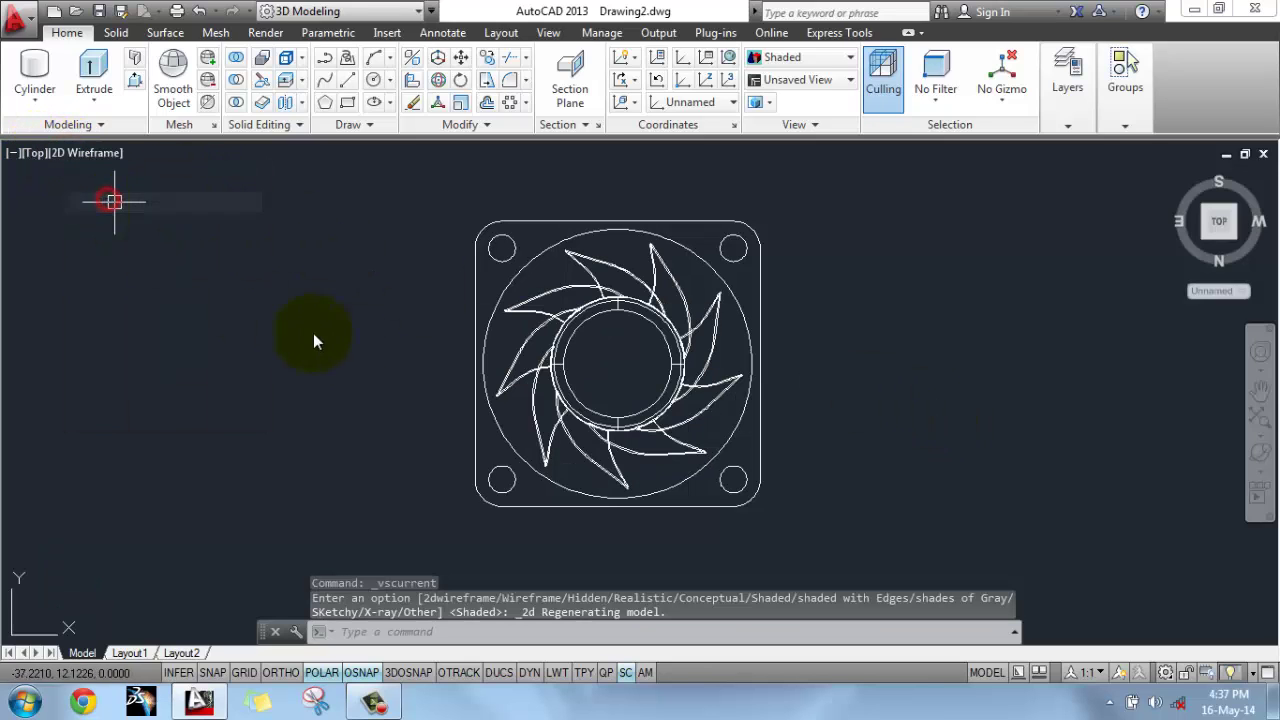
click(1177, 177)
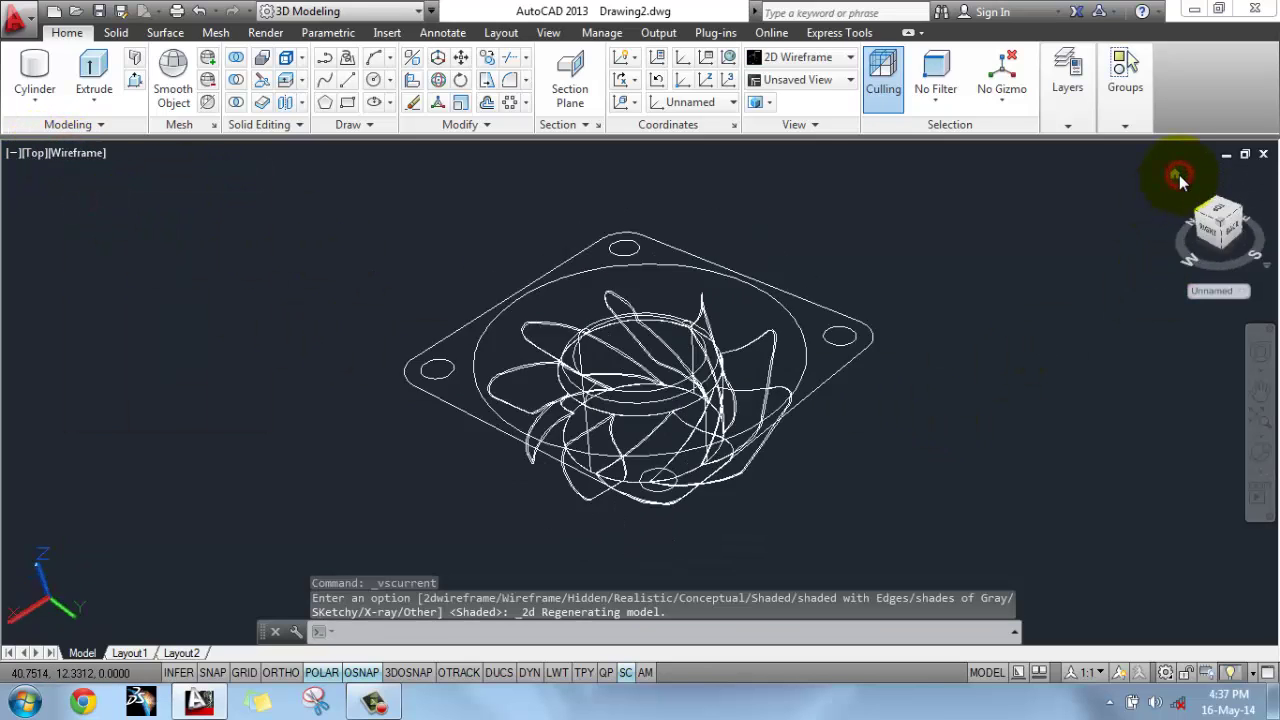
Step: Press-pull the frame region by -6 into a 6-unit-thick solid
click(135, 80)
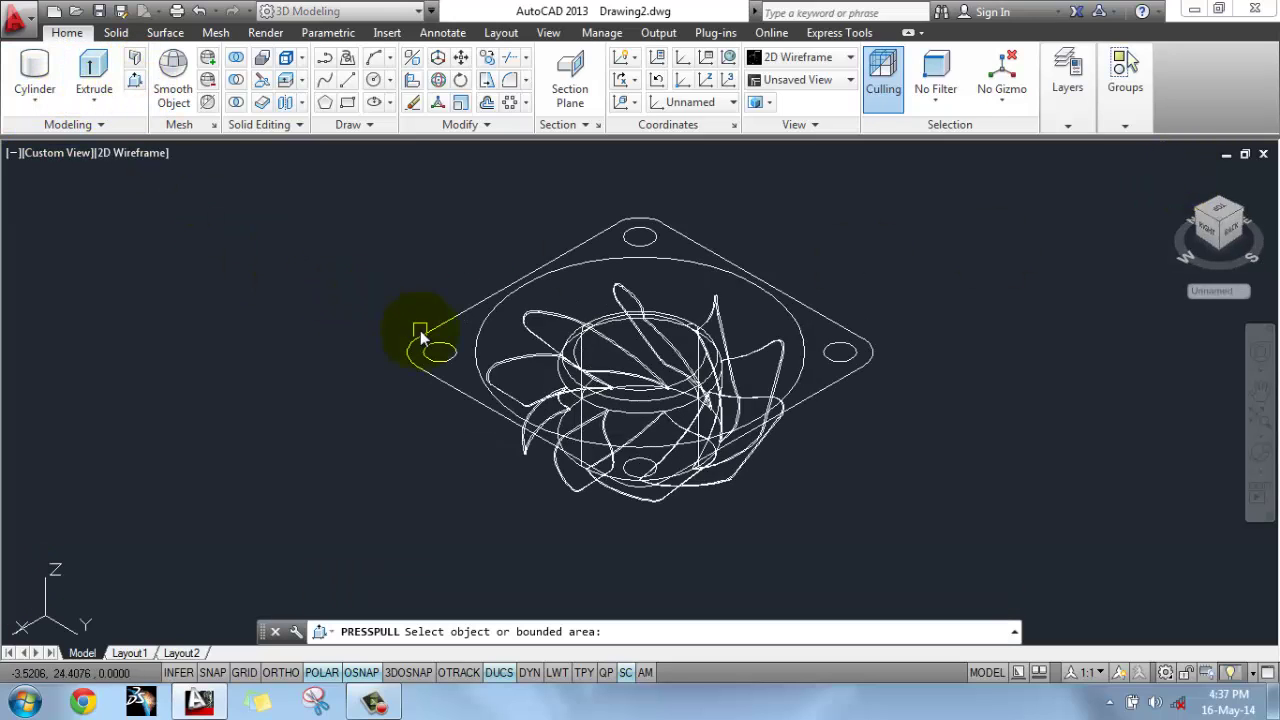
click(461, 336)
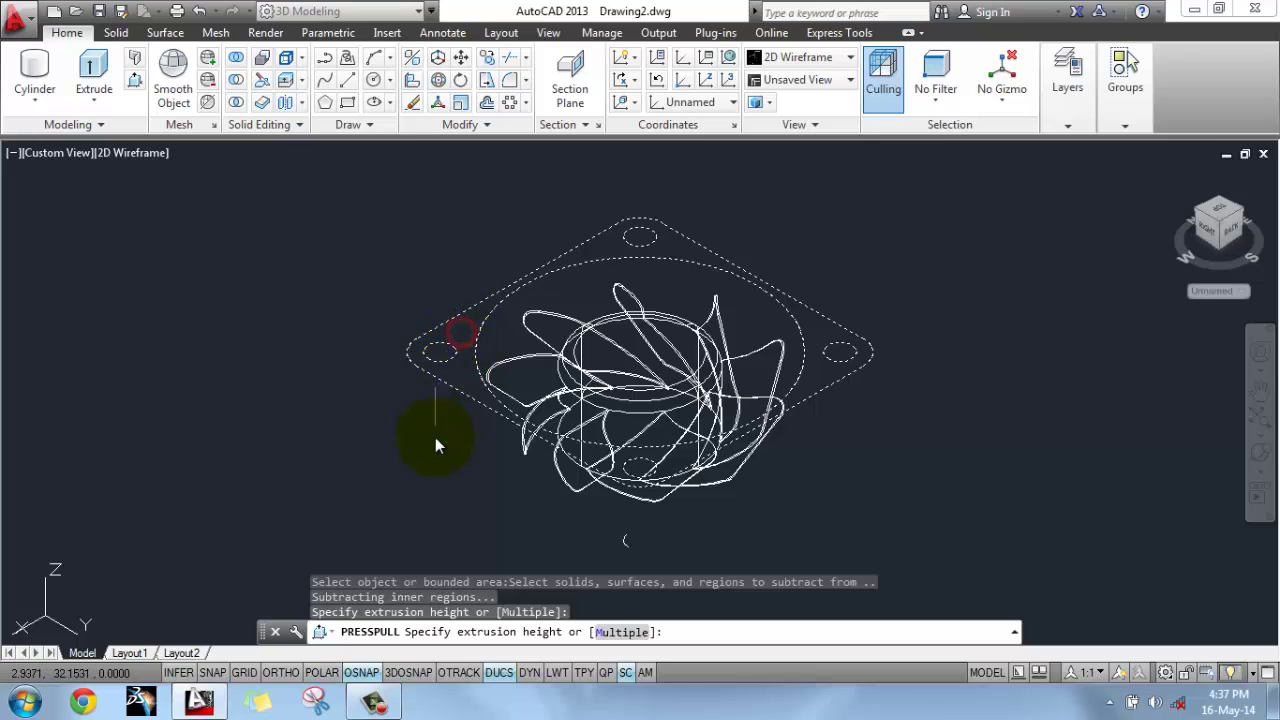
text(-6)
key(Return)
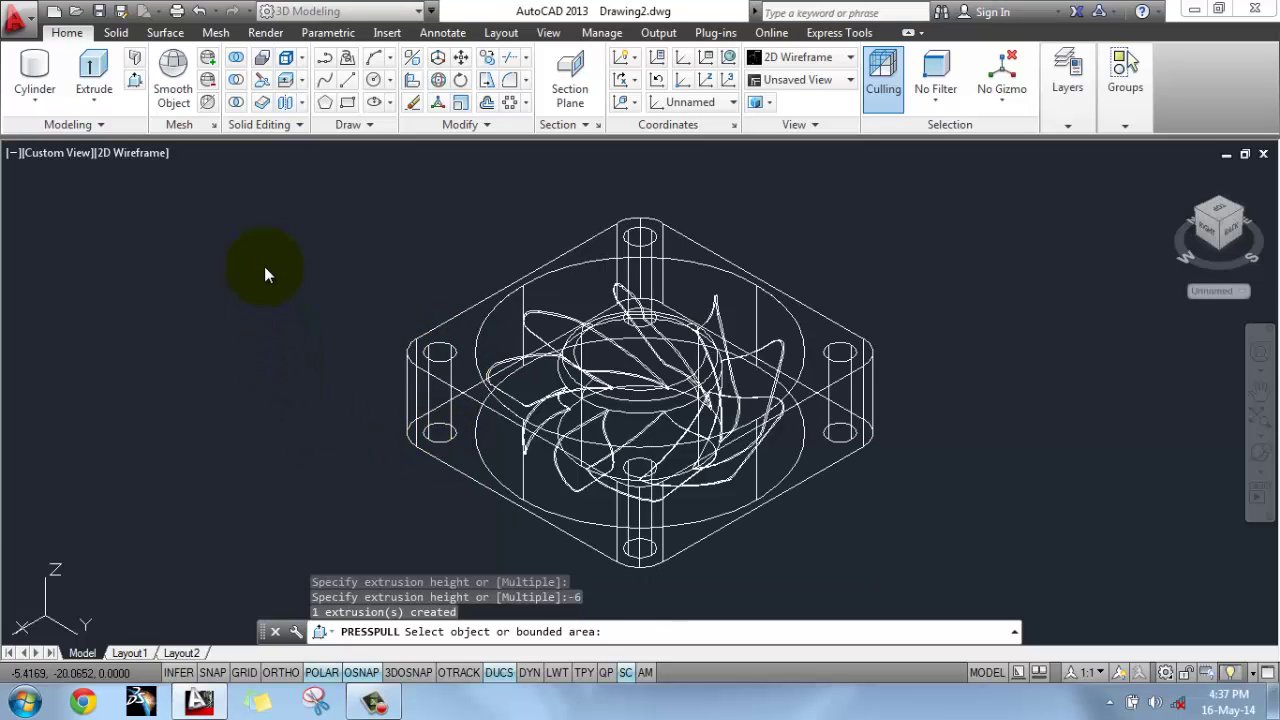
key(Return)
Step: Switch to the Shaded visual style and orbit to view the finished fan tilted
click(146, 156)
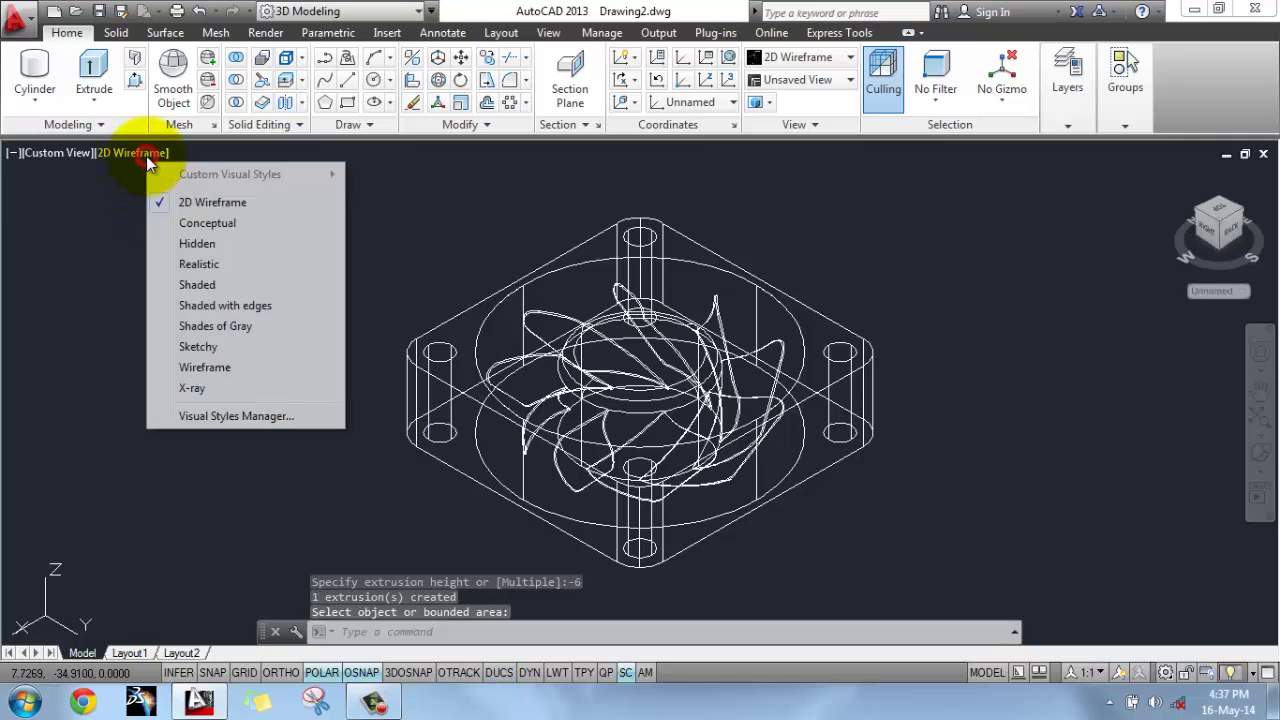
click(189, 279)
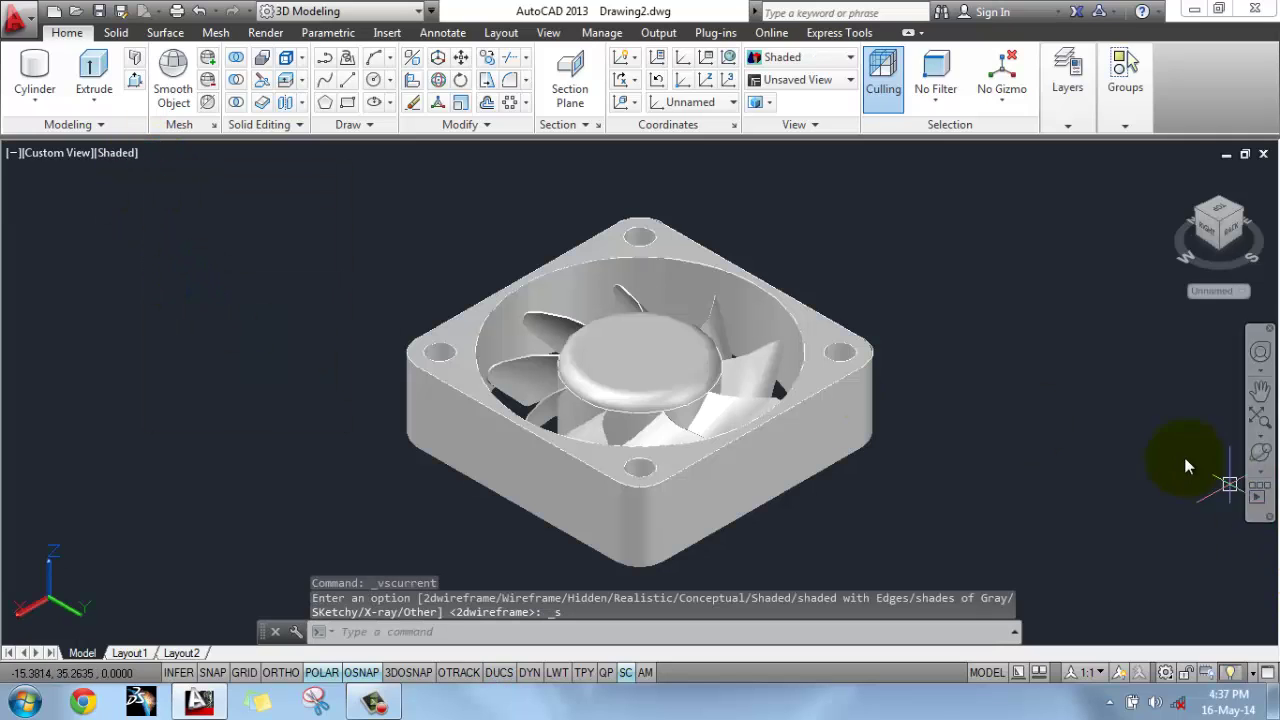
click(1257, 452)
drag(743, 330, 868, 198)
right_click(869, 199)
click(911, 212)
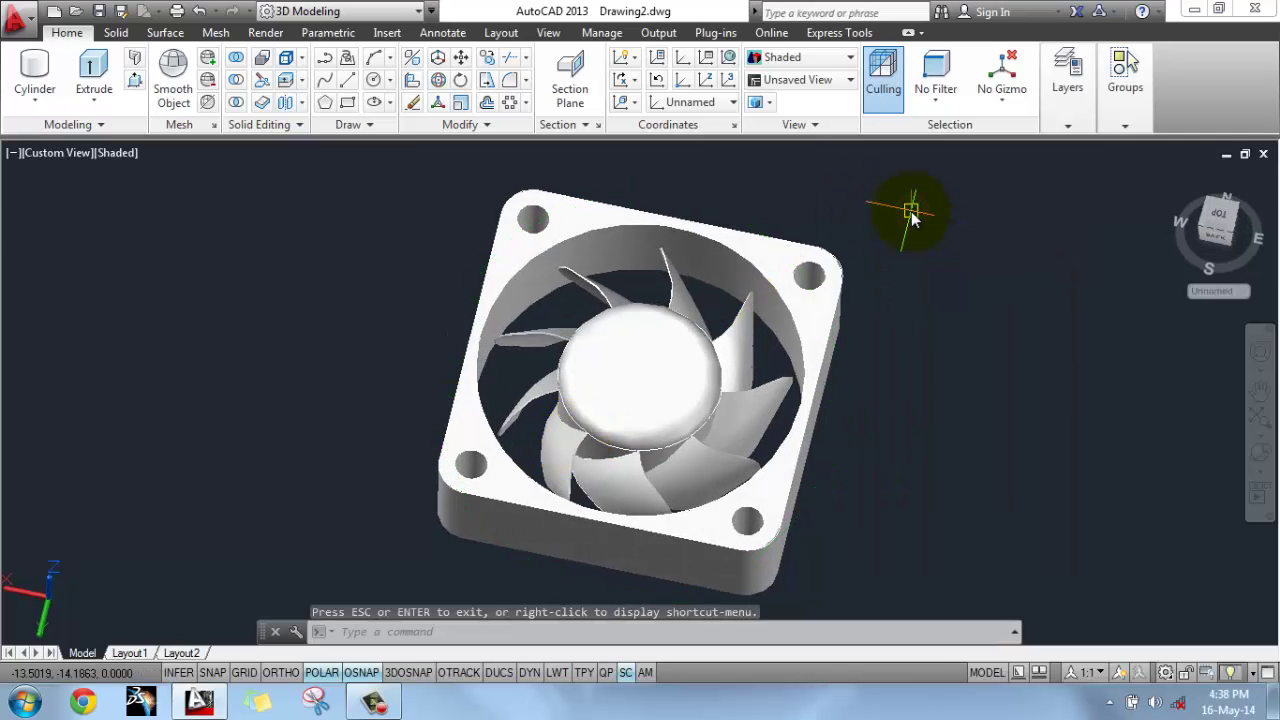